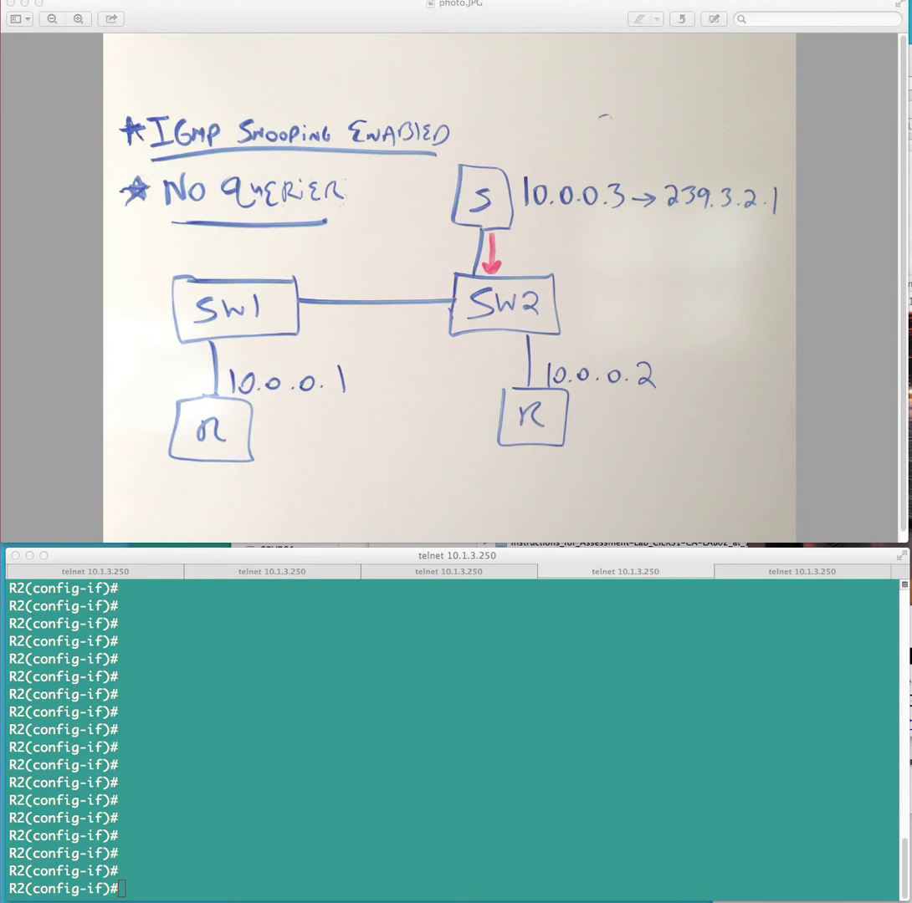
- Bring the Cisco tech note on multicast in the same VLAN forward and show Figure 1 in its Problem section
{"action": "left_click_drag", "start_coordinate": [908, 334], "coordinate": [342, 49]}
{"action": "scroll", "coordinate": [255, 317], "scroll_direction": "up", "scroll_amount": 5}
{"action": "scroll", "coordinate": [255, 316], "scroll_direction": "up", "scroll_amount": 5}
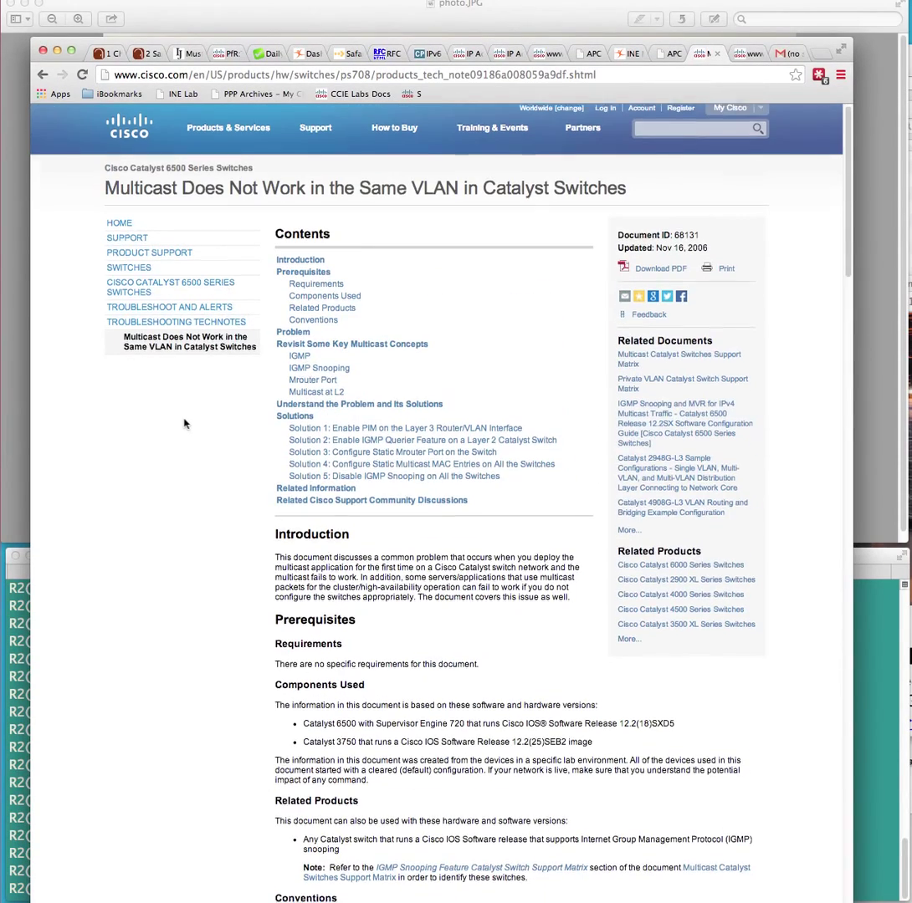
{"action": "scroll", "coordinate": [185, 418], "scroll_direction": "down", "scroll_amount": 10}
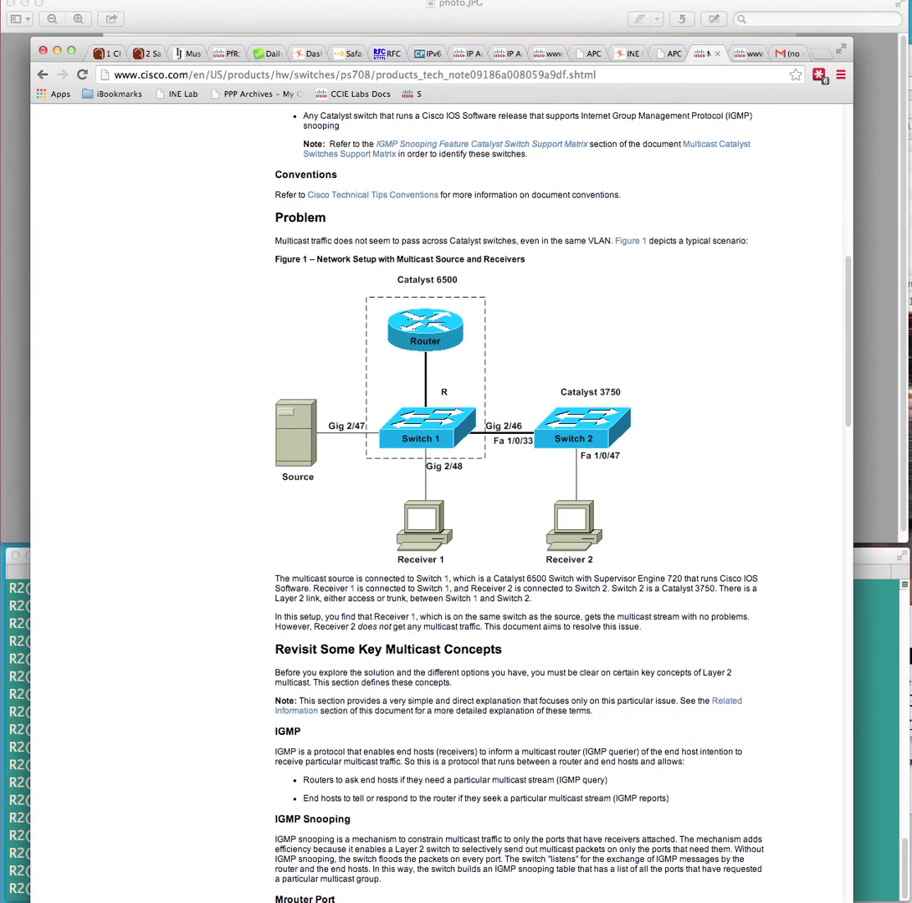
- With the pen, trace the path from Source through Switch 1 to Receiver 1, box Receiver 2, and draw a line below Router
{"action": "key", "text": "ctrl+Tab"}
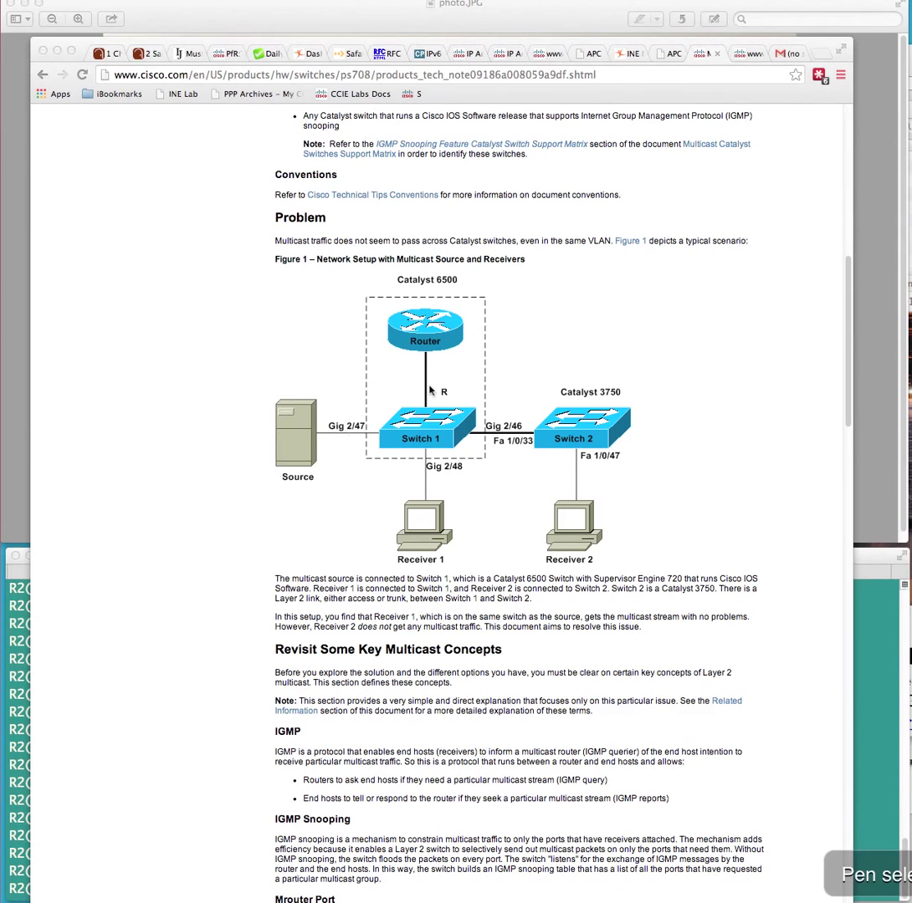
{"action": "left_click_drag", "start_coordinate": [296, 432], "coordinate": [409, 432]}
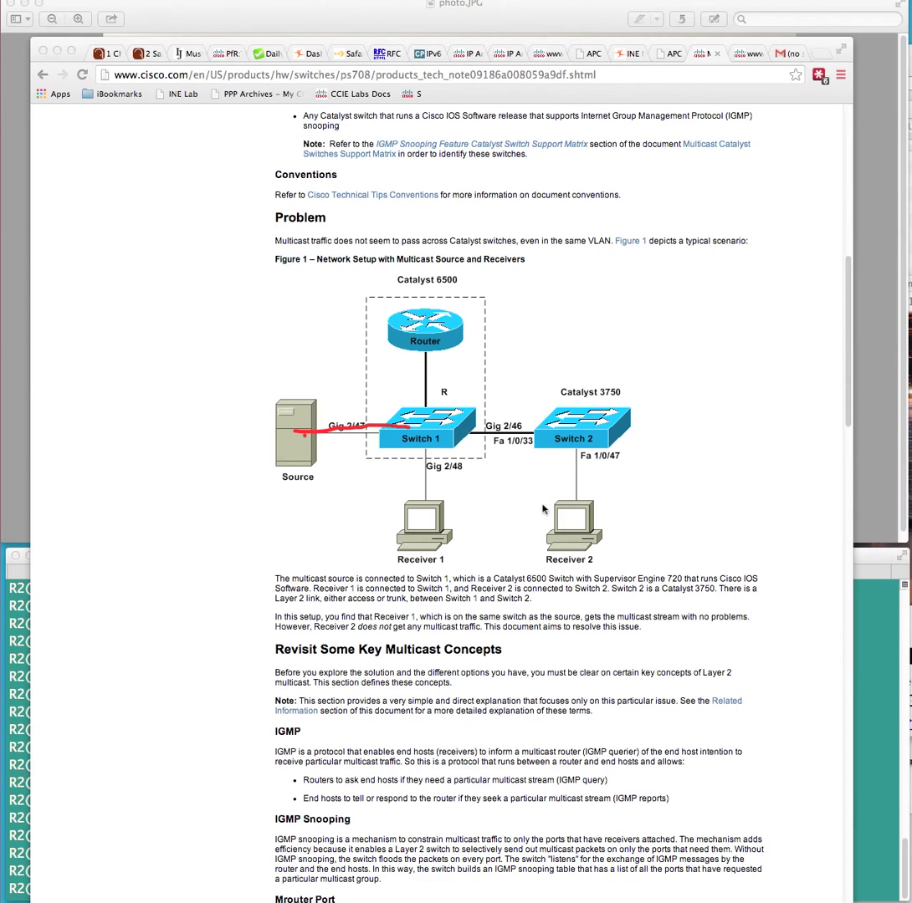
{"action": "mouse_move", "coordinate": [542, 498]}
{"action": "left_mouse_down"}
{"action": "mouse_move", "coordinate": [599, 497]}
{"action": "mouse_move", "coordinate": [628, 548]}
{"action": "mouse_move", "coordinate": [544, 502]}
{"action": "left_mouse_up"}
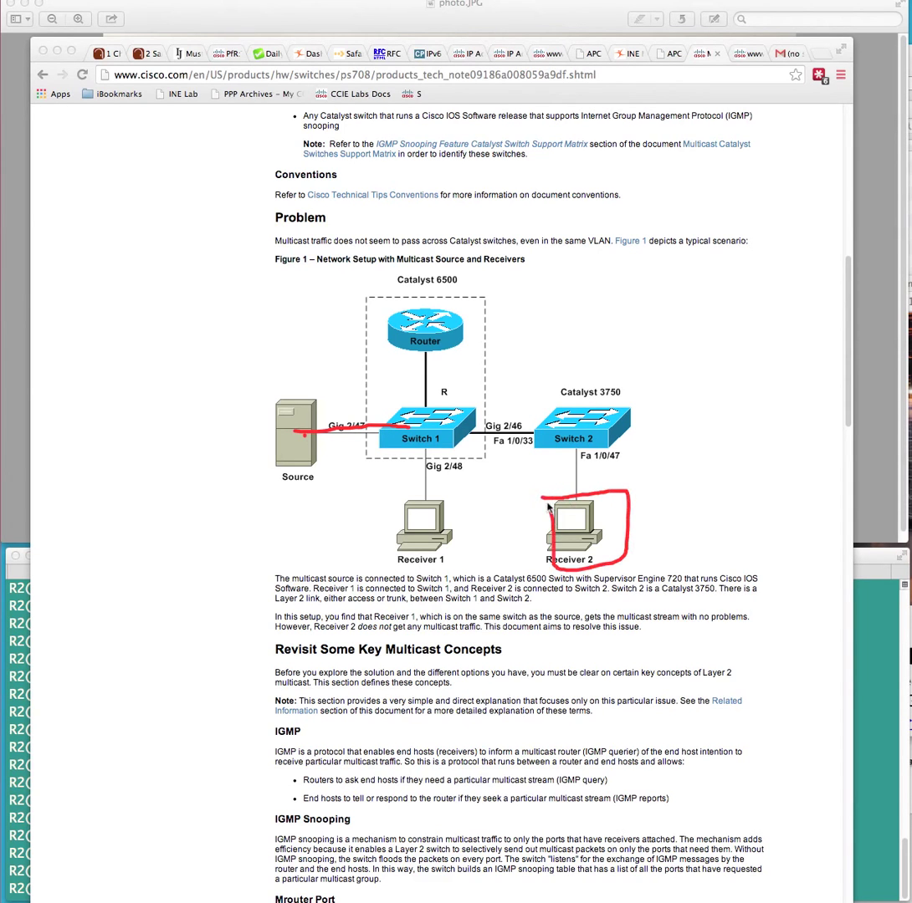
{"action": "mouse_move", "coordinate": [403, 429]}
{"action": "left_mouse_down"}
{"action": "mouse_move", "coordinate": [422, 428]}
{"action": "mouse_move", "coordinate": [432, 477]}
{"action": "left_mouse_up"}
{"action": "mouse_move", "coordinate": [433, 477]}
{"action": "left_mouse_down"}
{"action": "mouse_move", "coordinate": [423, 507]}
{"action": "mouse_move", "coordinate": [434, 505]}
{"action": "left_mouse_up"}
{"action": "left_click_drag", "start_coordinate": [321, 354], "coordinate": [505, 355]}
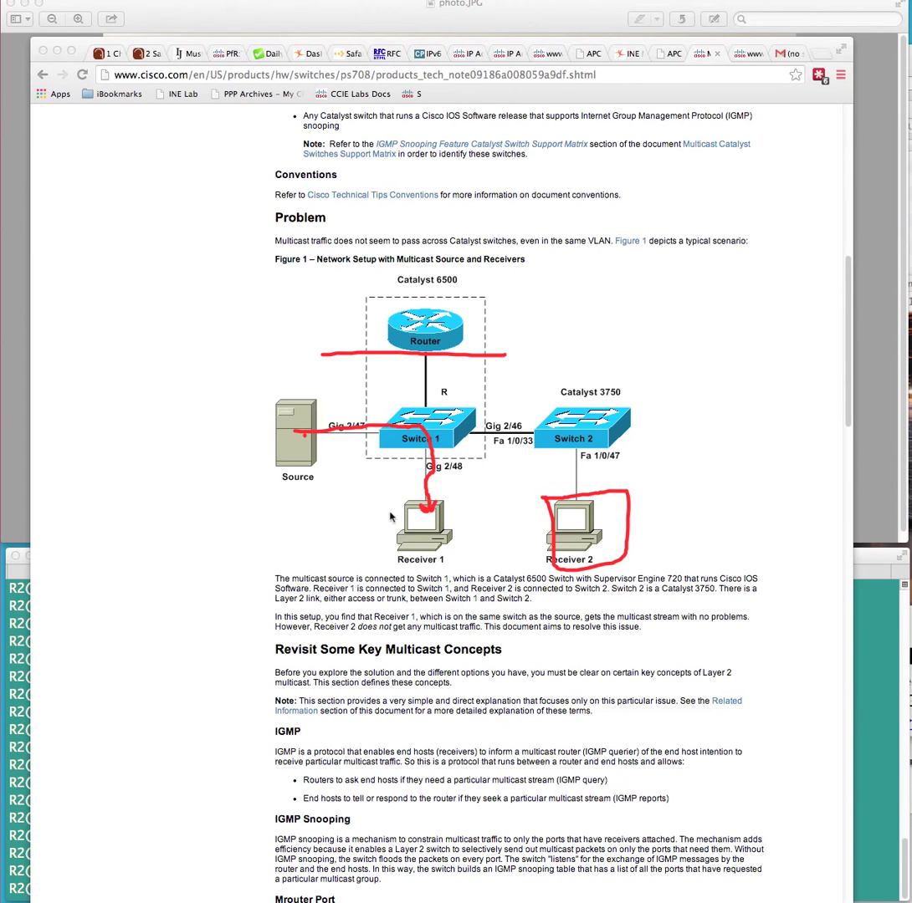
- Underline the Source label, draw an arrow from Receiver 1 up to Switch 1, and mark the Receiver 2 box
{"action": "left_click_drag", "start_coordinate": [280, 483], "coordinate": [318, 487]}
{"action": "mouse_move", "coordinate": [422, 522]}
{"action": "left_mouse_down"}
{"action": "mouse_move", "coordinate": [406, 456]}
{"action": "mouse_move", "coordinate": [420, 468]}
{"action": "left_mouse_up"}
{"action": "left_click_drag", "start_coordinate": [643, 498], "coordinate": [644, 513]}
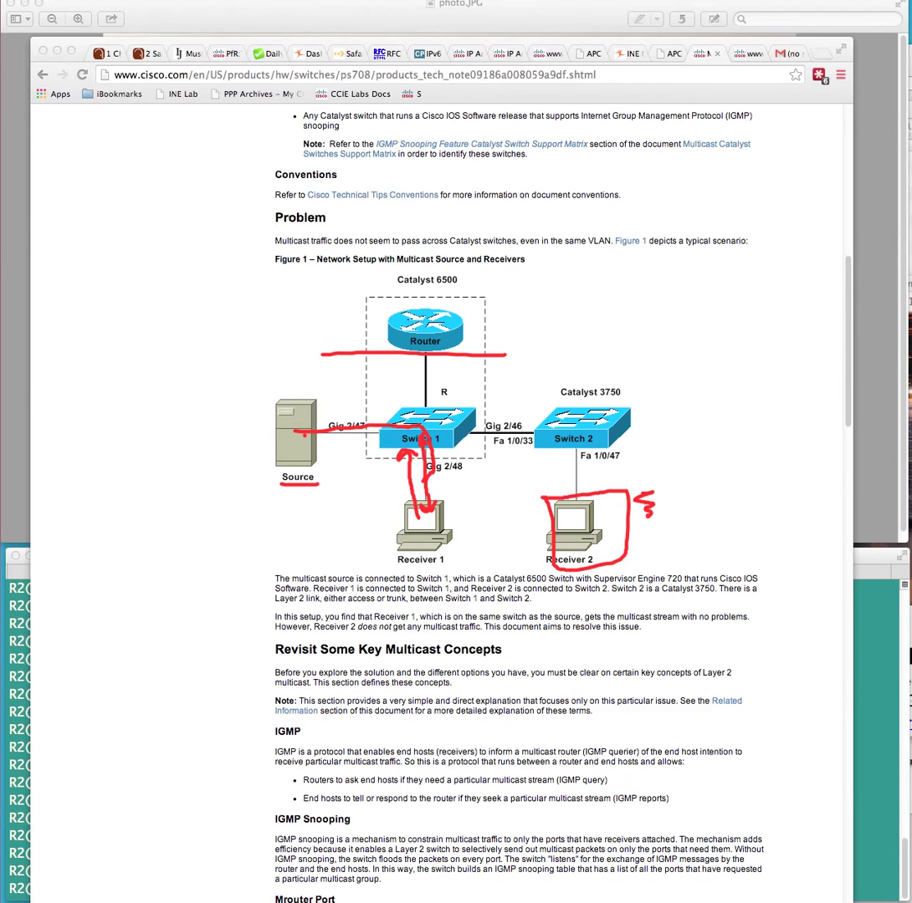
- Clear the pen marks from the figure and hide the browser to reveal the hand-drawn topology photo
{"action": "key", "text": "Delete"}
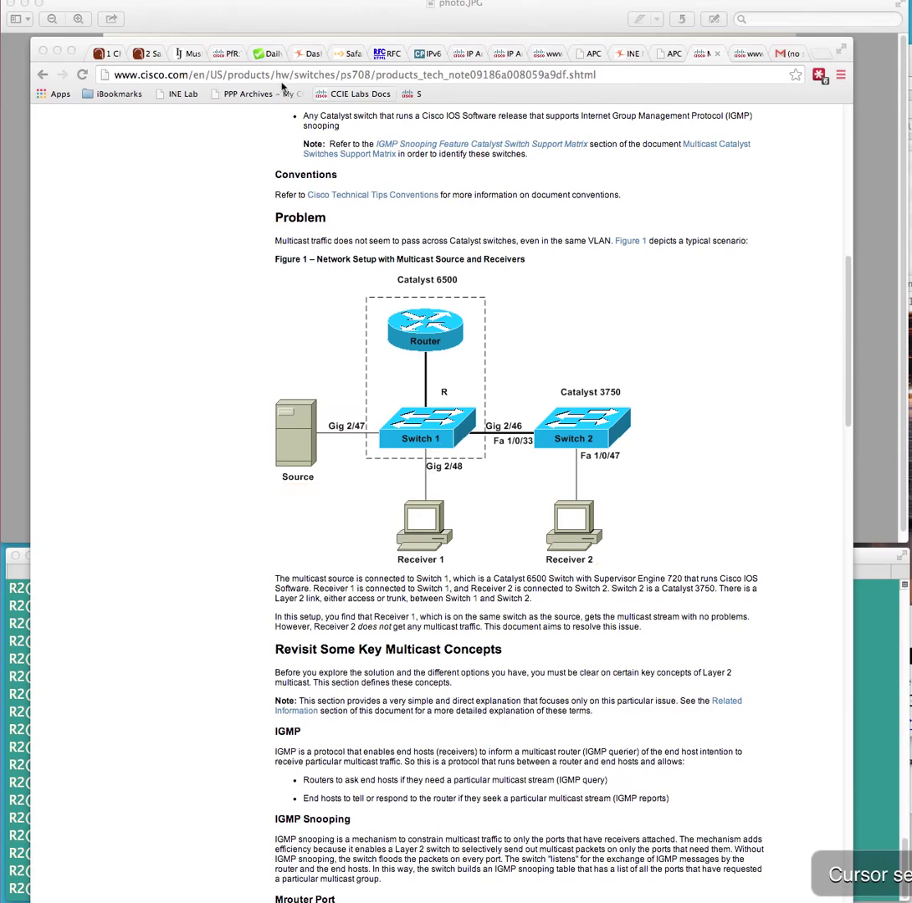
{"action": "left_click_drag", "start_coordinate": [184, 39], "coordinate": [549, 94]}
{"action": "key", "text": "super+h"}
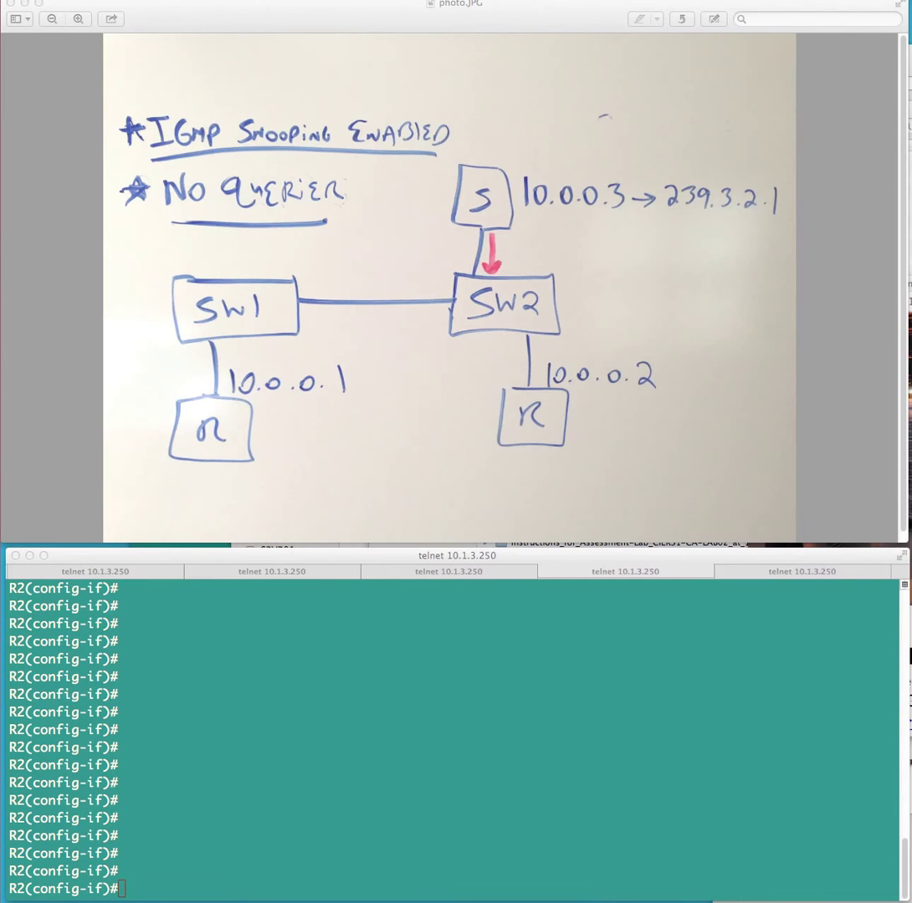
- With the pen, tick both switches, both receivers and the source, and underline the IGMP snooping and no-querier notes
{"action": "key", "text": "p"}
{"action": "left_click_drag", "start_coordinate": [172, 301], "coordinate": [182, 298]}
{"action": "left_click_drag", "start_coordinate": [443, 291], "coordinate": [453, 287]}
{"action": "left_click_drag", "start_coordinate": [255, 433], "coordinate": [268, 431]}
{"action": "left_click_drag", "start_coordinate": [557, 416], "coordinate": [563, 407]}
{"action": "left_click_drag", "start_coordinate": [442, 180], "coordinate": [452, 176]}
{"action": "left_click_drag", "start_coordinate": [386, 156], "coordinate": [395, 155]}
{"action": "left_click_drag", "start_coordinate": [314, 223], "coordinate": [337, 222]}
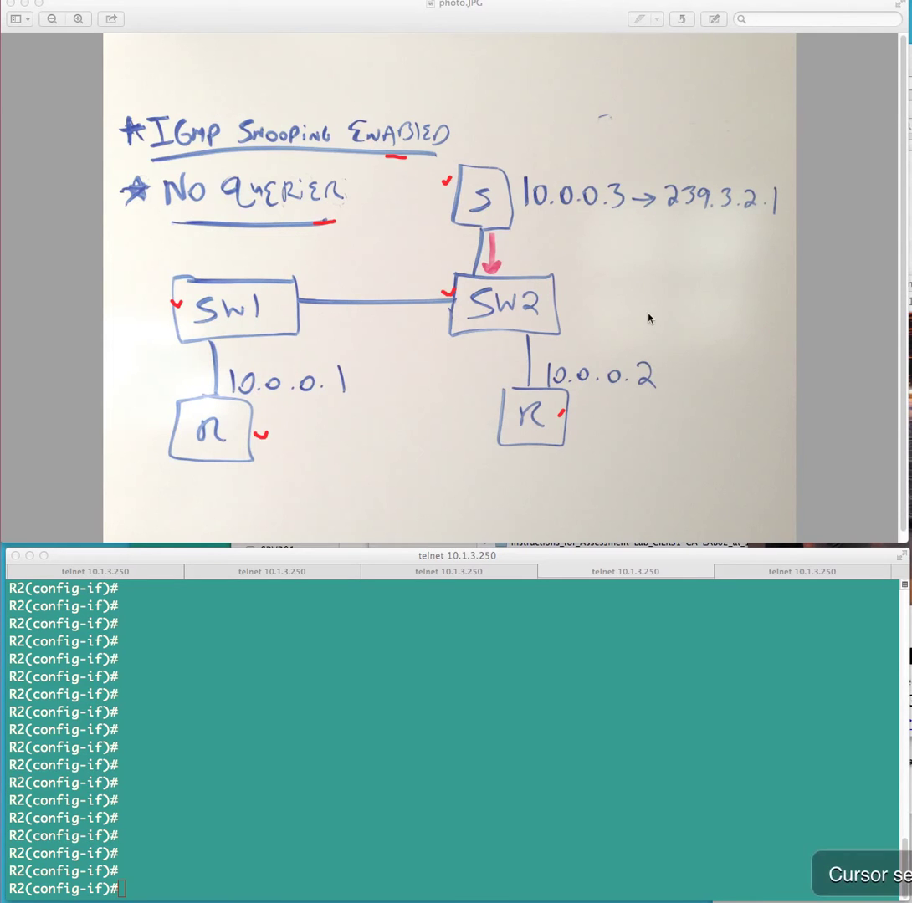
- In the SW1 terminal session, rerun "do sho ip igmp snoop gro" and fill the screen with blank prompts
{"action": "left_click", "coordinate": [206, 603]}
{"action": "left_click", "coordinate": [124, 572]}
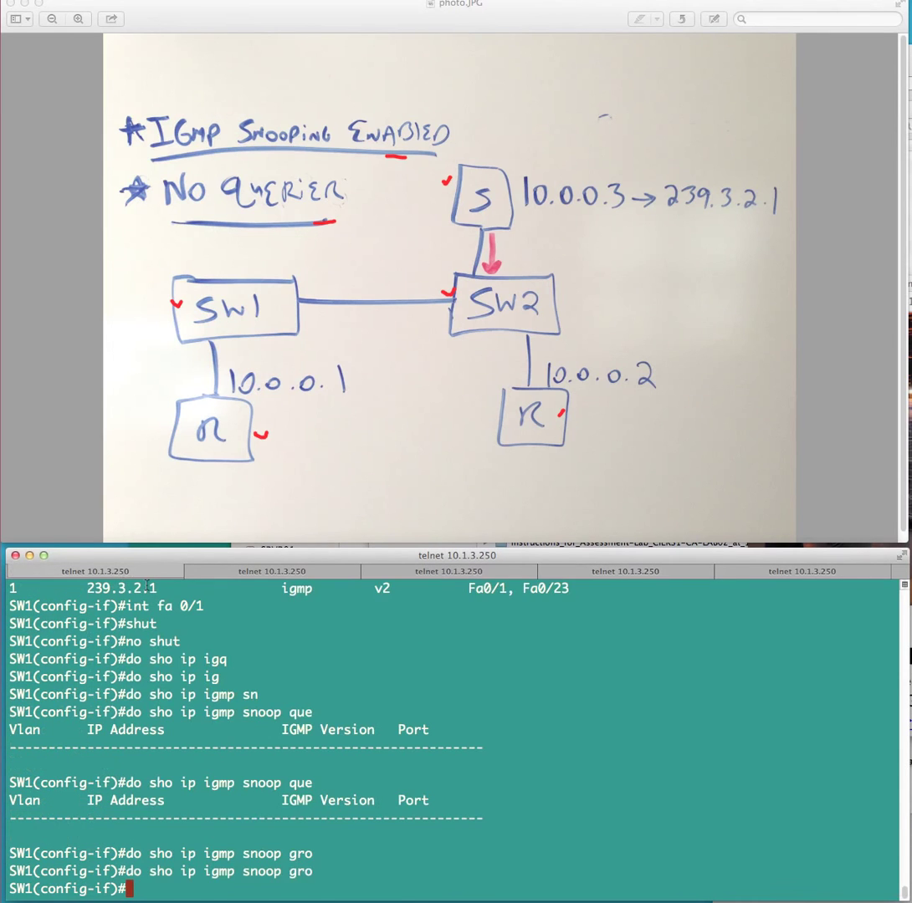
{"action": "key", "text": "Up"}
{"action": "key", "text": "Return"}
{"action": "key", "text": "Return"}
{"action": "key", "text": "Return"}
{"action": "key", "text": "Return"}
{"action": "key", "text": "Return"}
{"action": "key", "text": "Return"}
{"action": "key", "text": "Return"}
{"action": "key", "text": "Return"}
{"action": "key", "text": "Return"}
{"action": "key", "text": "Return"}
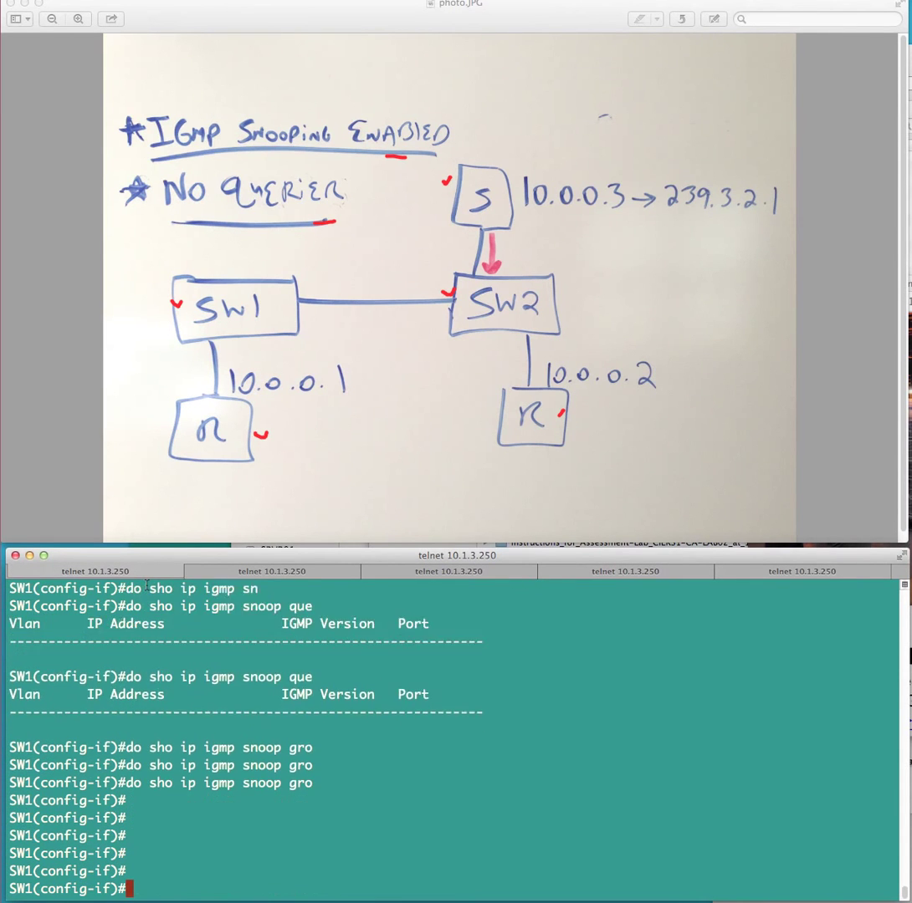
{"action": "key", "text": "Return"}
{"action": "key", "text": "Return"}
{"action": "key", "text": "Return"}
{"action": "key", "text": "Return"}
{"action": "key", "text": "Return"}
{"action": "key", "text": "Return"}
{"action": "key", "text": "Return"}
{"action": "key", "text": "Return"}
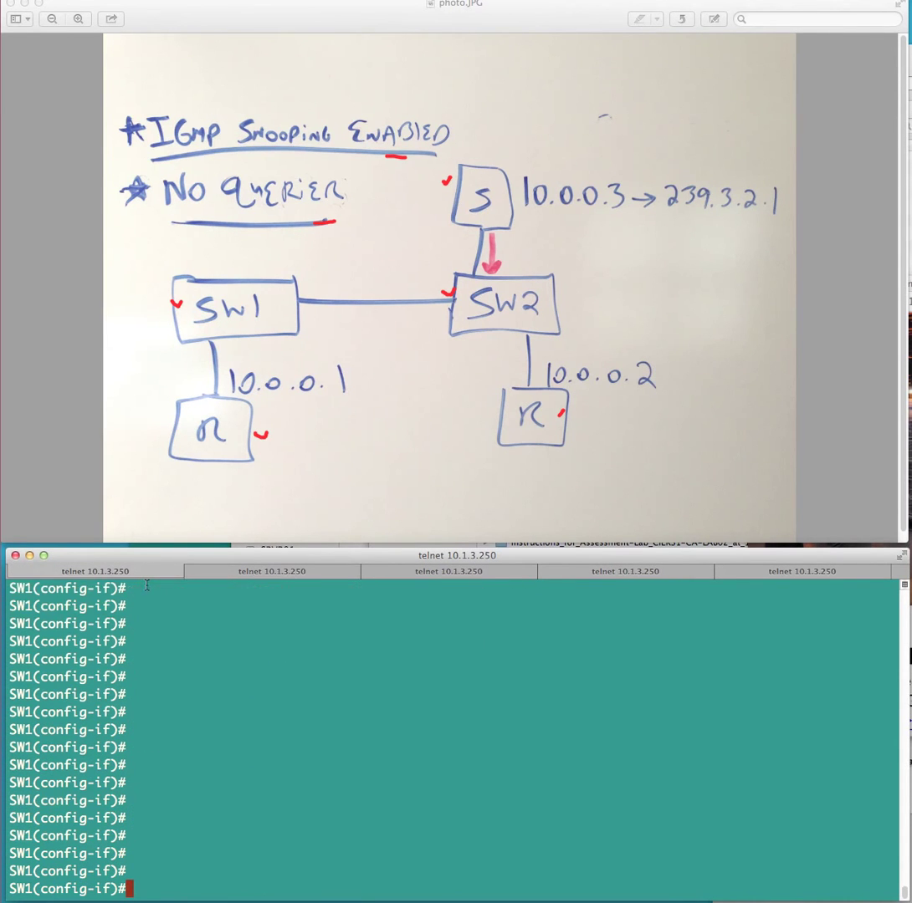
- Leave interface configuration mode on SW1 with the "end" command
{"action": "type", "text": "sho"}
{"action": "key", "text": "Tab"}
{"action": "key", "text": "BackSpace"}
{"action": "key", "text": "BackSpace"}
{"action": "key", "text": "BackSpace"}
{"action": "type", "text": "wend"}
{"action": "key", "text": "Return"}
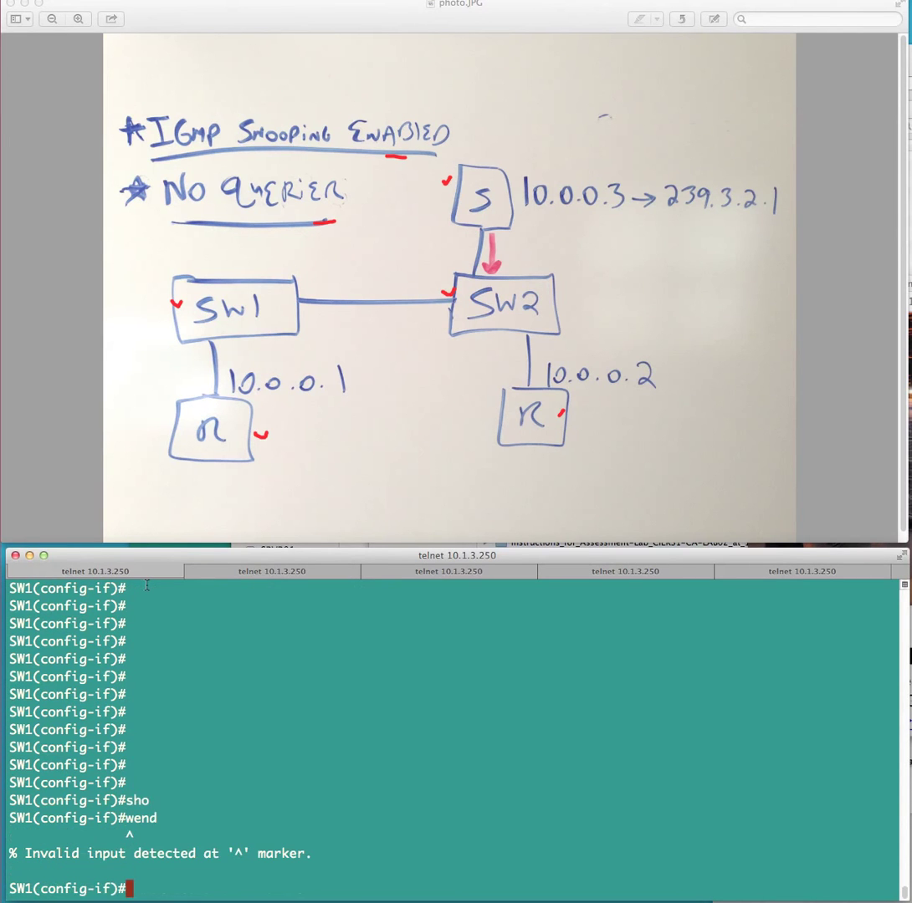
{"action": "type", "text": "end"}
{"action": "key", "text": "Return"}
- Run "show ip igmp snooping querier" on SW1 and highlight the command with its output
{"action": "type", "text": "sh"}
{"action": "key", "text": "Tab"}
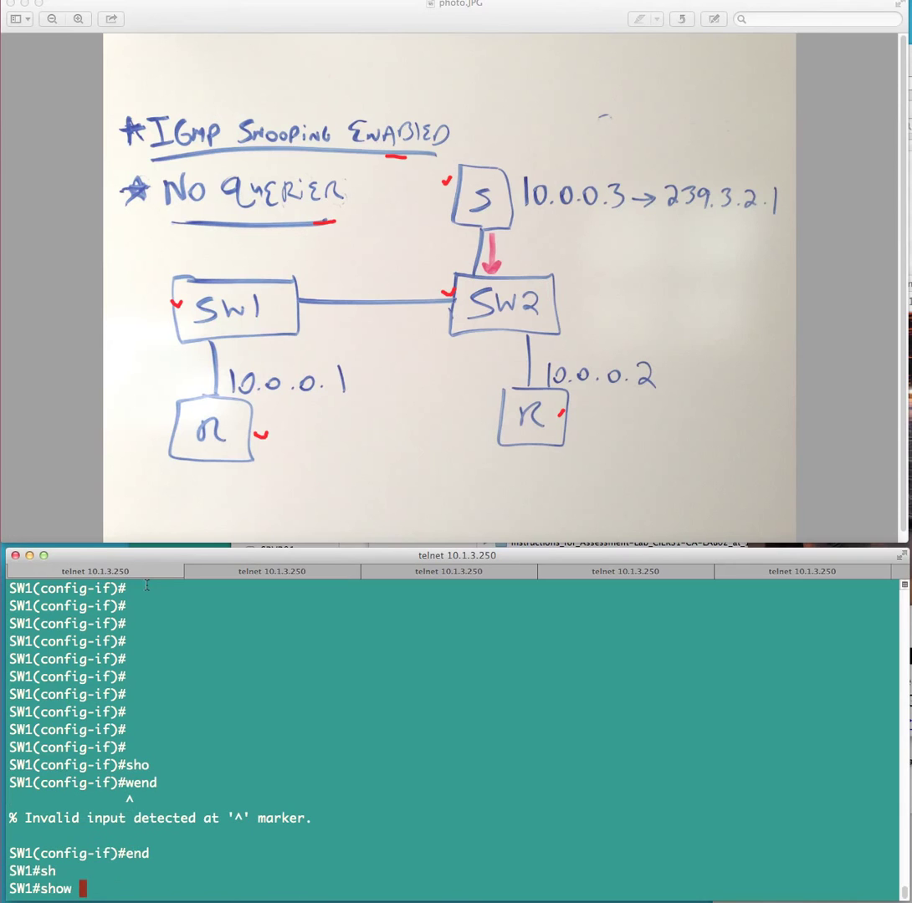
{"action": "type", "text": "ip ig"}
{"action": "key", "text": "Tab"}
{"action": "type", "text": "sh"}
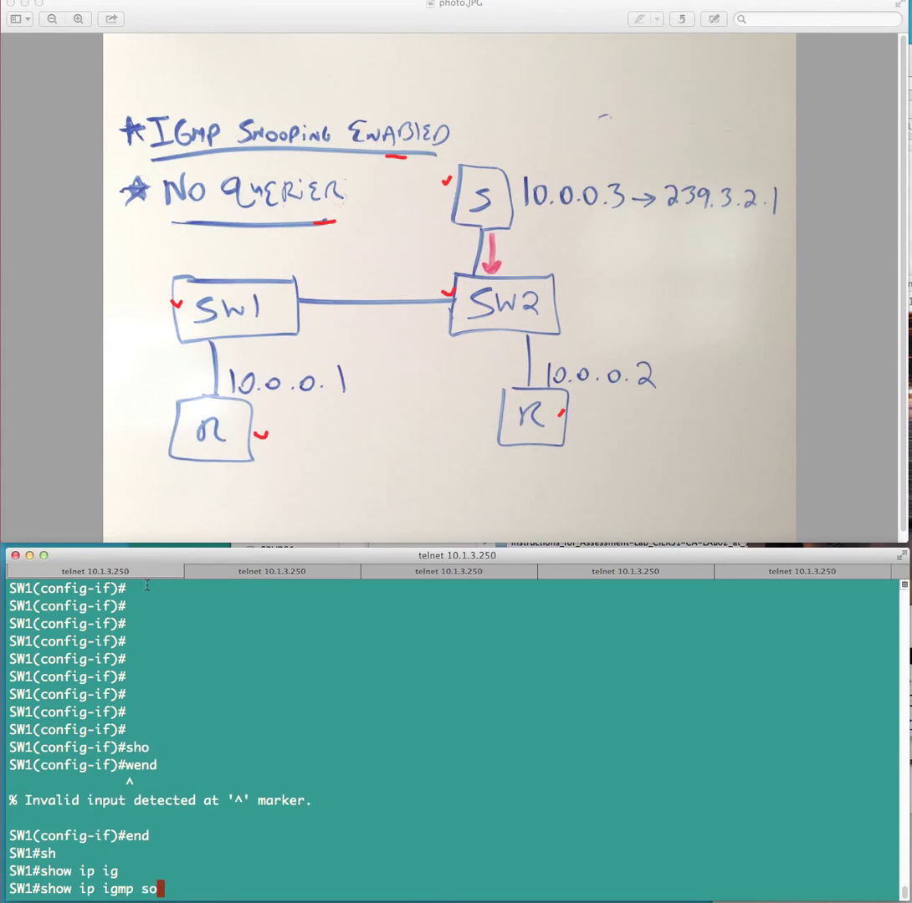
{"action": "type", "text": "o"}
{"action": "key", "text": "Tab"}
{"action": "key", "text": "BackSpace"}
{"action": "type", "text": "n"}
{"action": "key", "text": "Tab"}
{"action": "type", "text": "q"}
{"action": "key", "text": "Tab"}
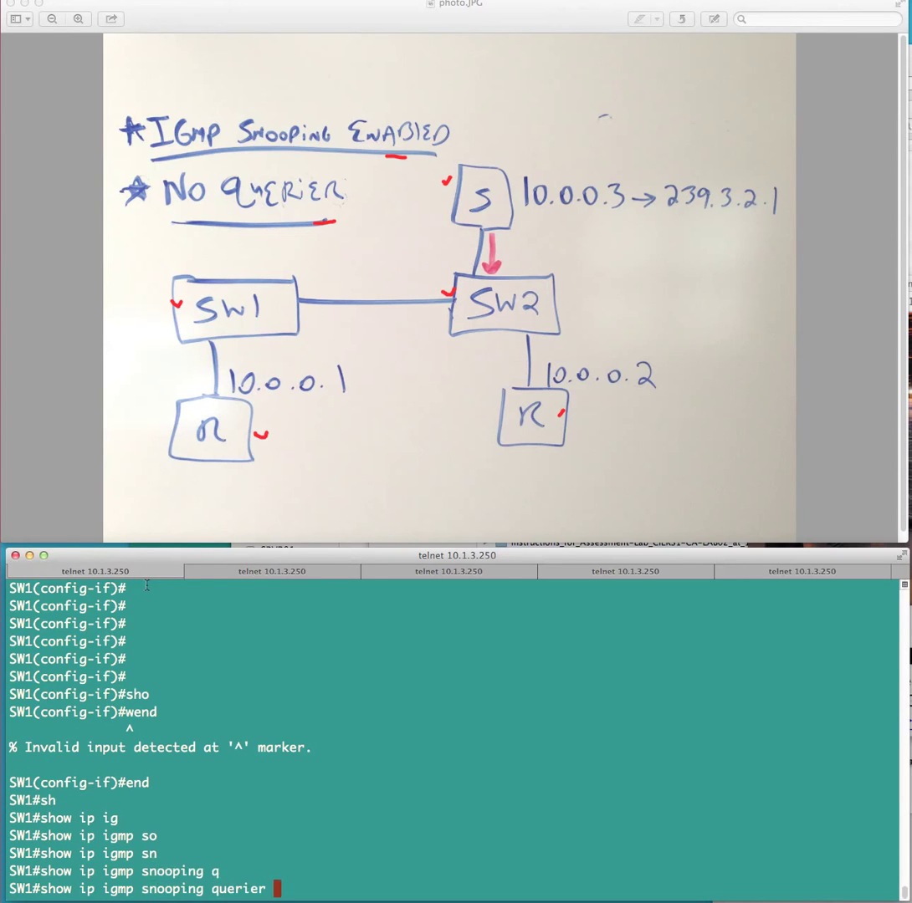
{"action": "key", "text": "Return"}
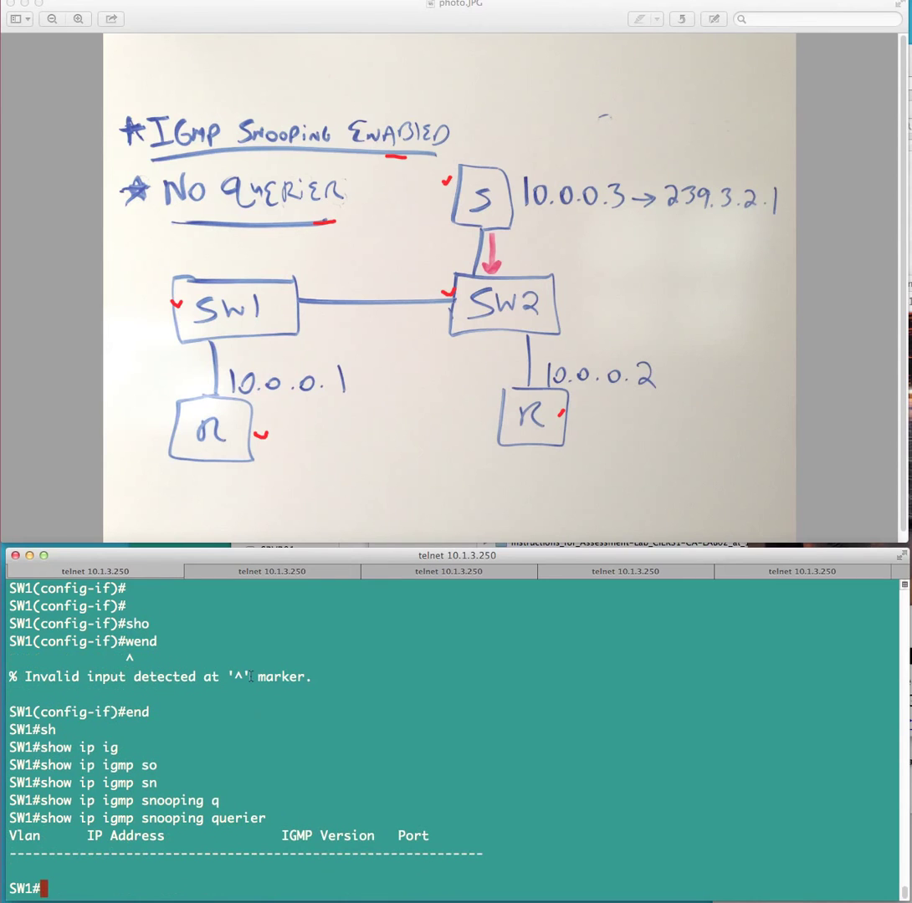
{"action": "left_click_drag", "start_coordinate": [479, 855], "coordinate": [10, 818]}
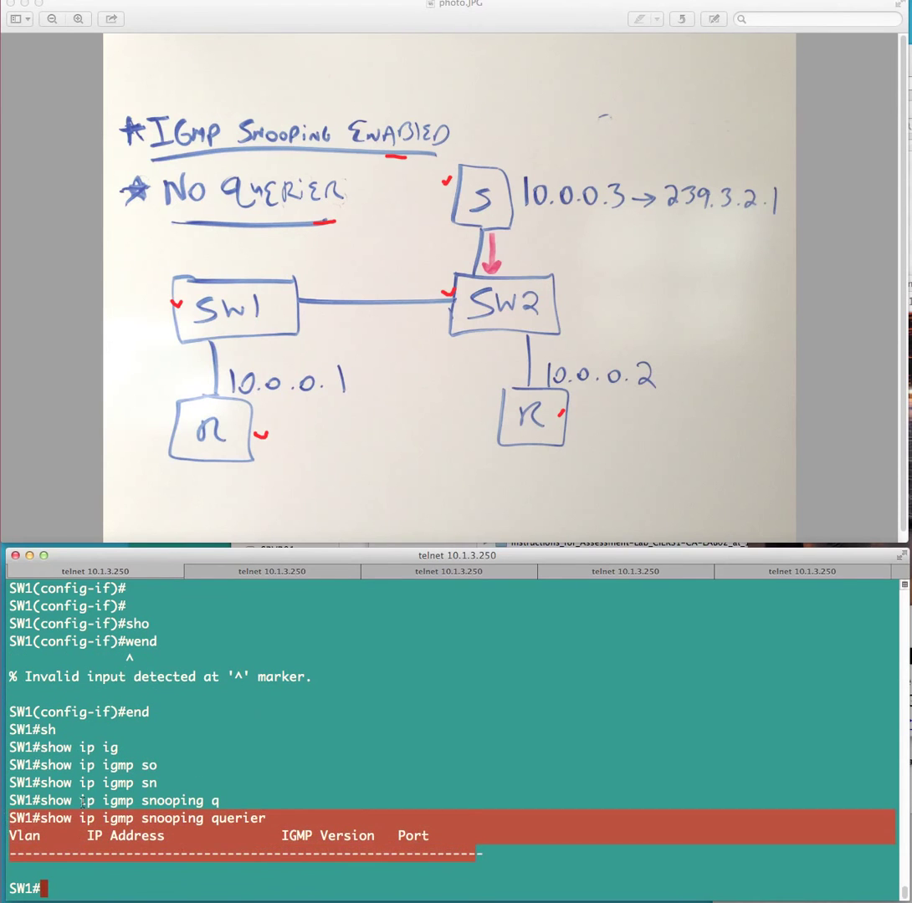
{"action": "left_click", "coordinate": [209, 766]}
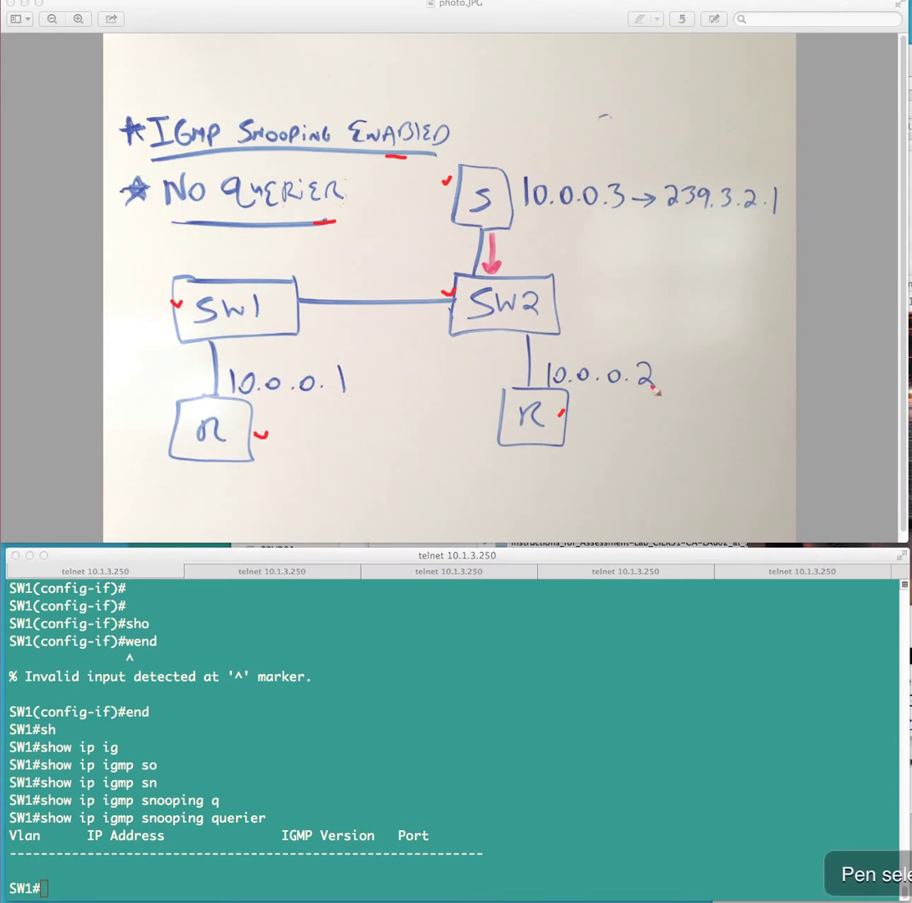
- Underline 10.0.0.2 on the topology photo and draw arrowheads along the links from SW2 to its receiver, SW1, and SW1's receiver
{"action": "left_click_drag", "start_coordinate": [590, 400], "coordinate": [644, 403]}
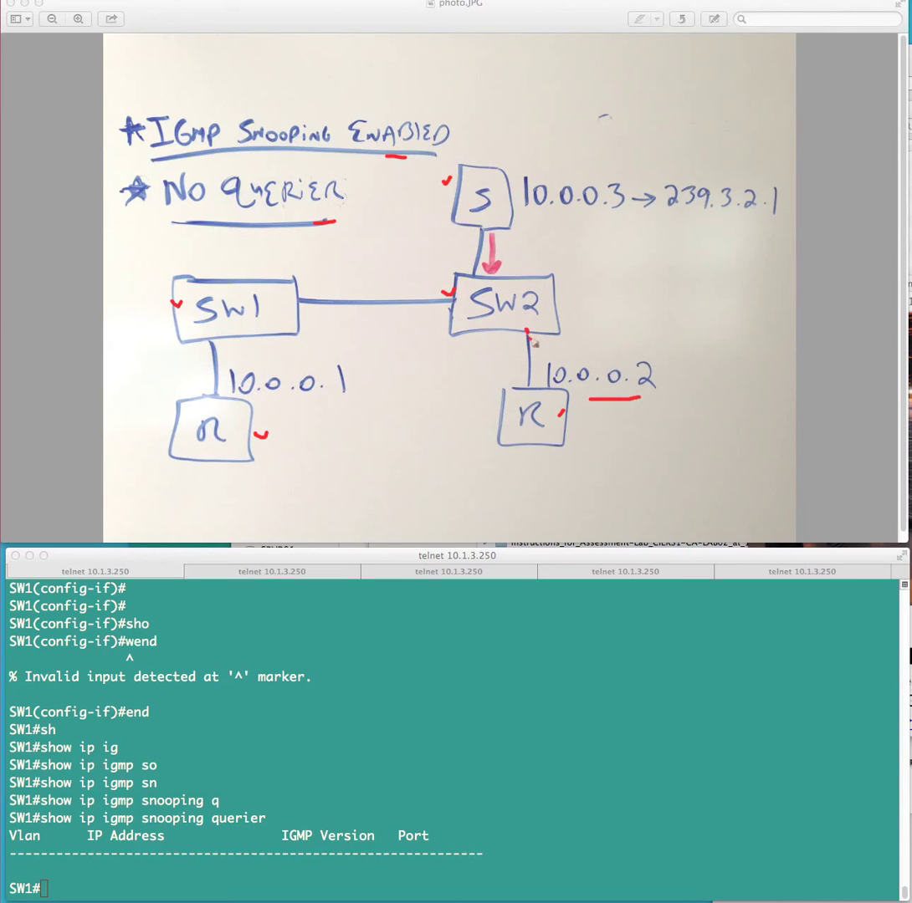
{"action": "mouse_move", "coordinate": [529, 334]}
{"action": "left_mouse_down"}
{"action": "mouse_move", "coordinate": [529, 358]}
{"action": "mouse_move", "coordinate": [535, 350]}
{"action": "left_mouse_up"}
{"action": "left_click_drag", "start_coordinate": [458, 299], "coordinate": [437, 302]}
{"action": "left_click_drag", "start_coordinate": [446, 296], "coordinate": [445, 308]}
{"action": "left_click_drag", "start_coordinate": [308, 298], "coordinate": [292, 297]}
{"action": "left_click_drag", "start_coordinate": [292, 297], "coordinate": [302, 301]}
{"action": "left_click_drag", "start_coordinate": [215, 335], "coordinate": [212, 352]}
{"action": "left_click_drag", "start_coordinate": [205, 343], "coordinate": [212, 353]}
- In the R3 terminal session, run "ping 239.3.2.1 source gi 0/1 repeat 5000"
{"action": "left_click", "coordinate": [776, 573]}
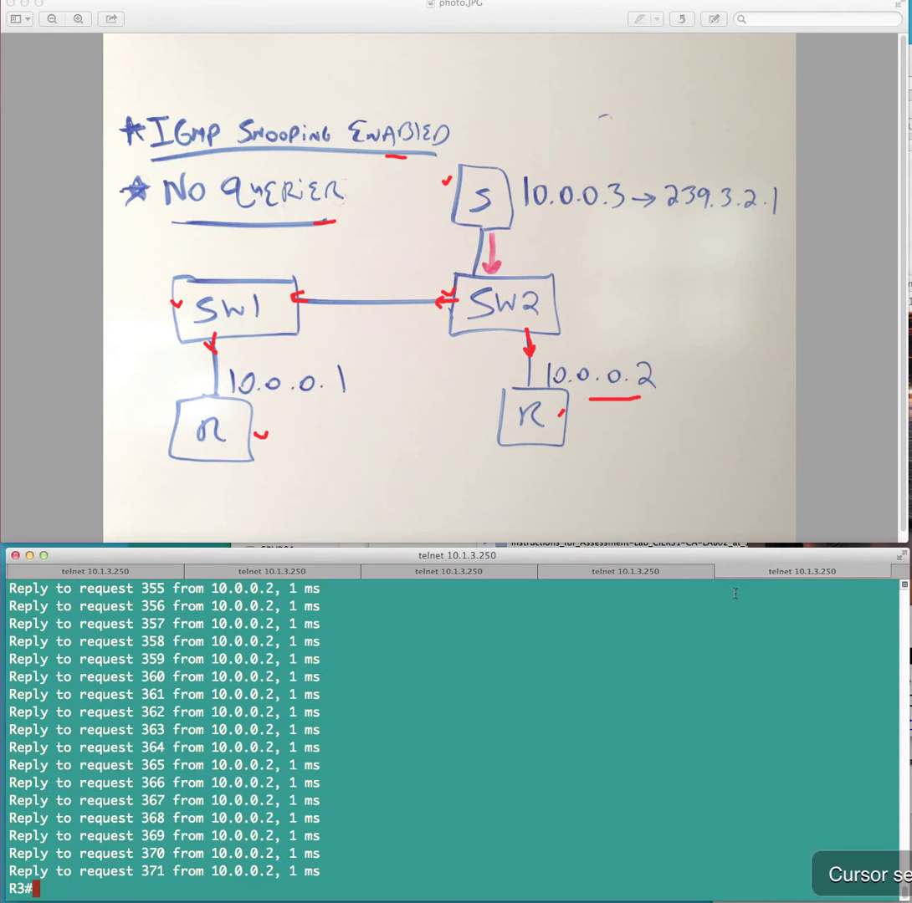
{"action": "key", "text": "Up"}
{"action": "key", "text": "Return"}
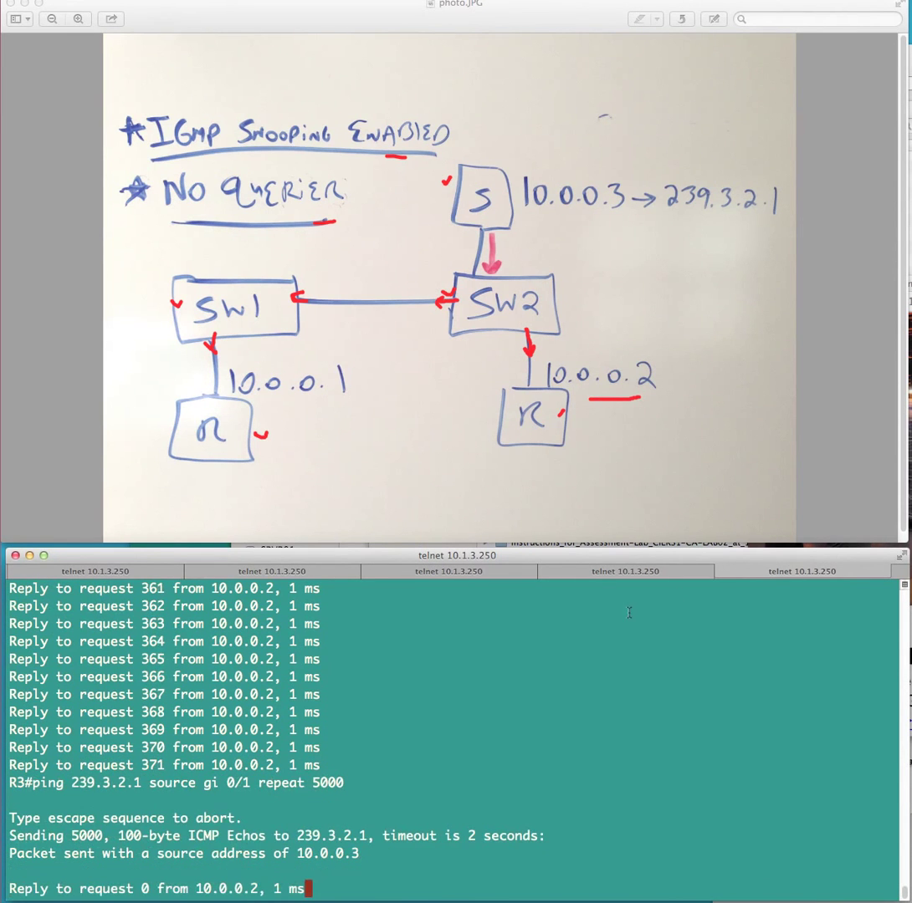
- On R2, run "do sho run int gi 0/1" and highlight the line "ip igmp join-group 239.3.2.1"
{"action": "left_click", "coordinate": [648, 573]}
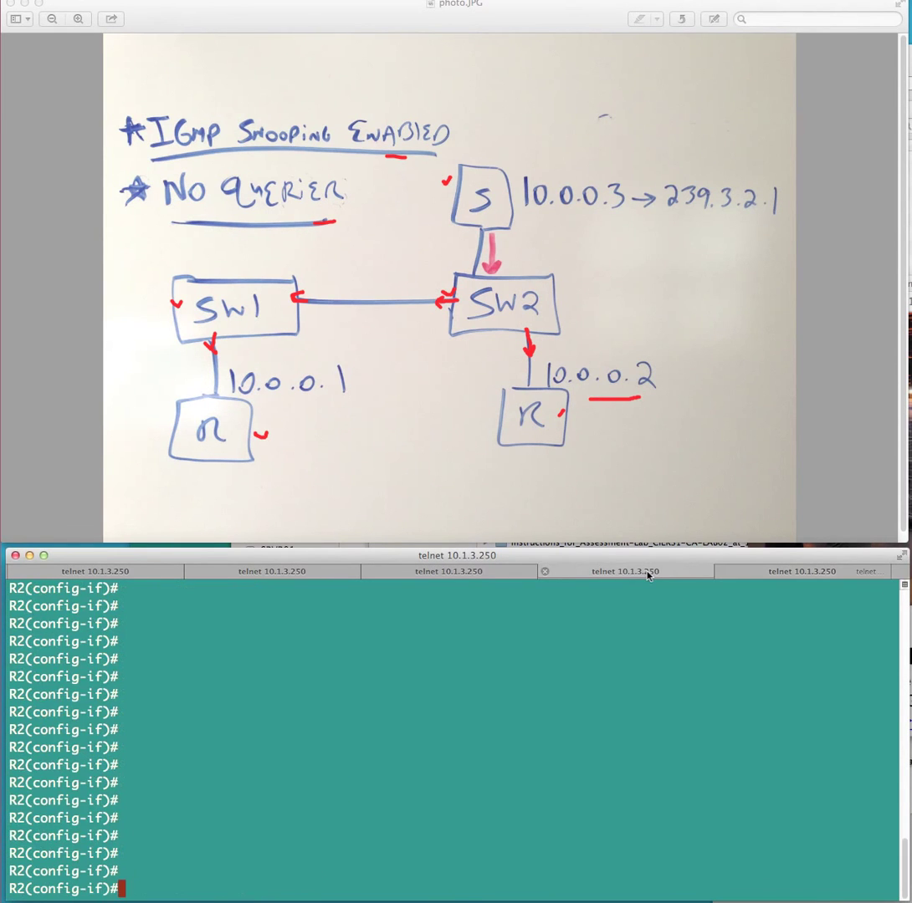
{"action": "type", "text": "do sho run int gi 0"}
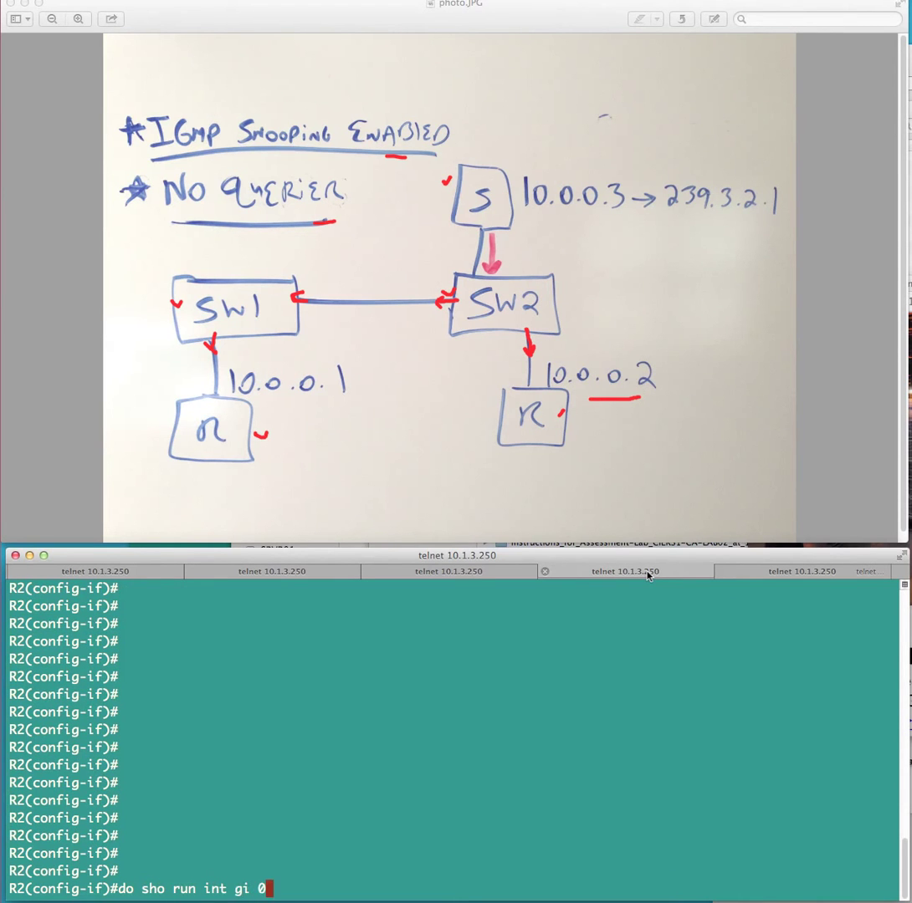
{"action": "type", "text": "/1"}
{"action": "key", "text": "Return"}
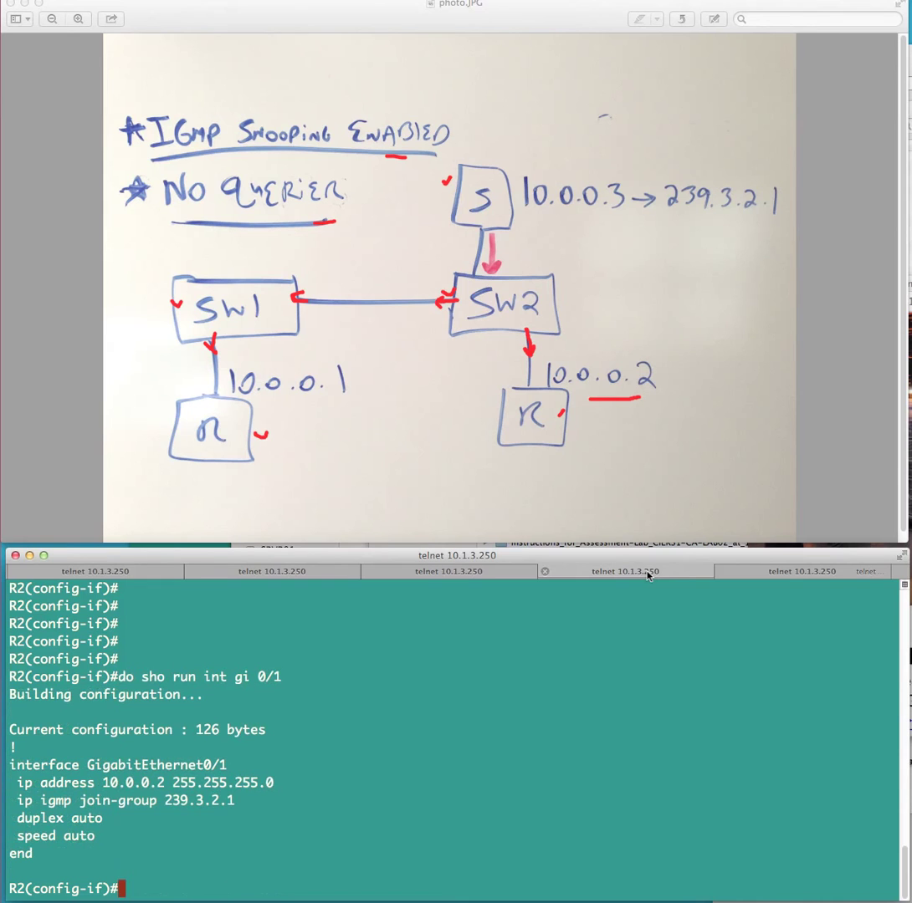
{"action": "left_click_drag", "start_coordinate": [247, 805], "coordinate": [25, 802]}
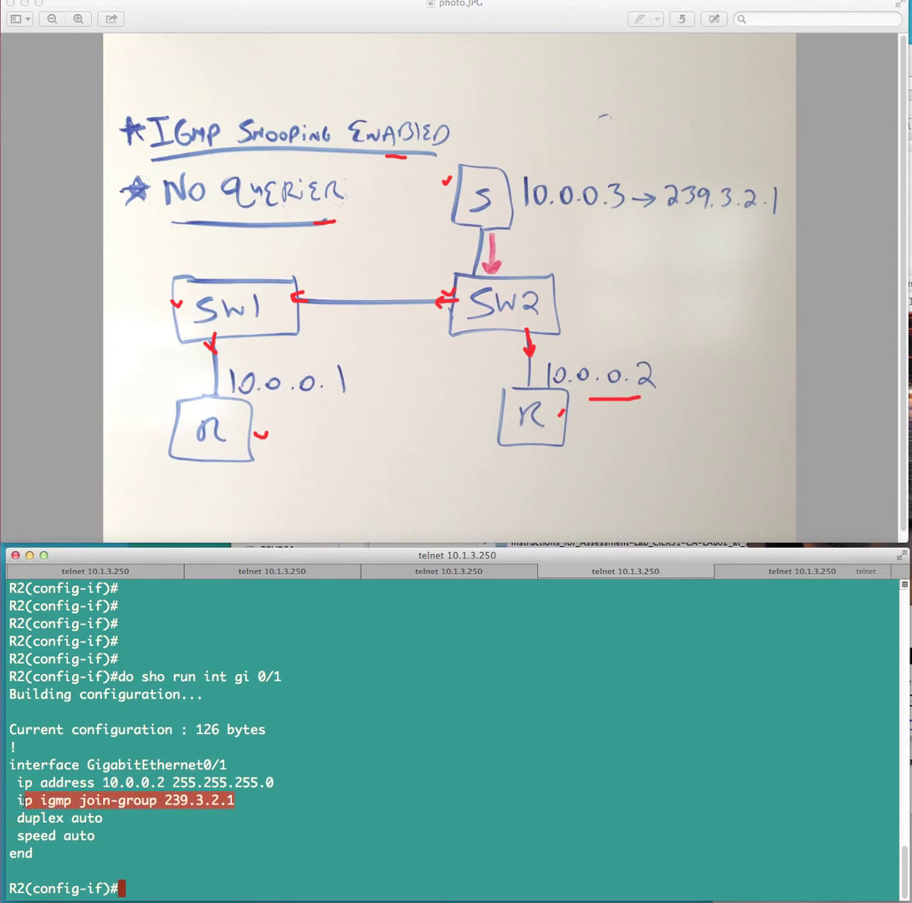
- Tick the 10.0.0.2 receiver on the topology photo and extend the underline beneath its address
{"action": "key", "text": "ctrl+shift+p"}
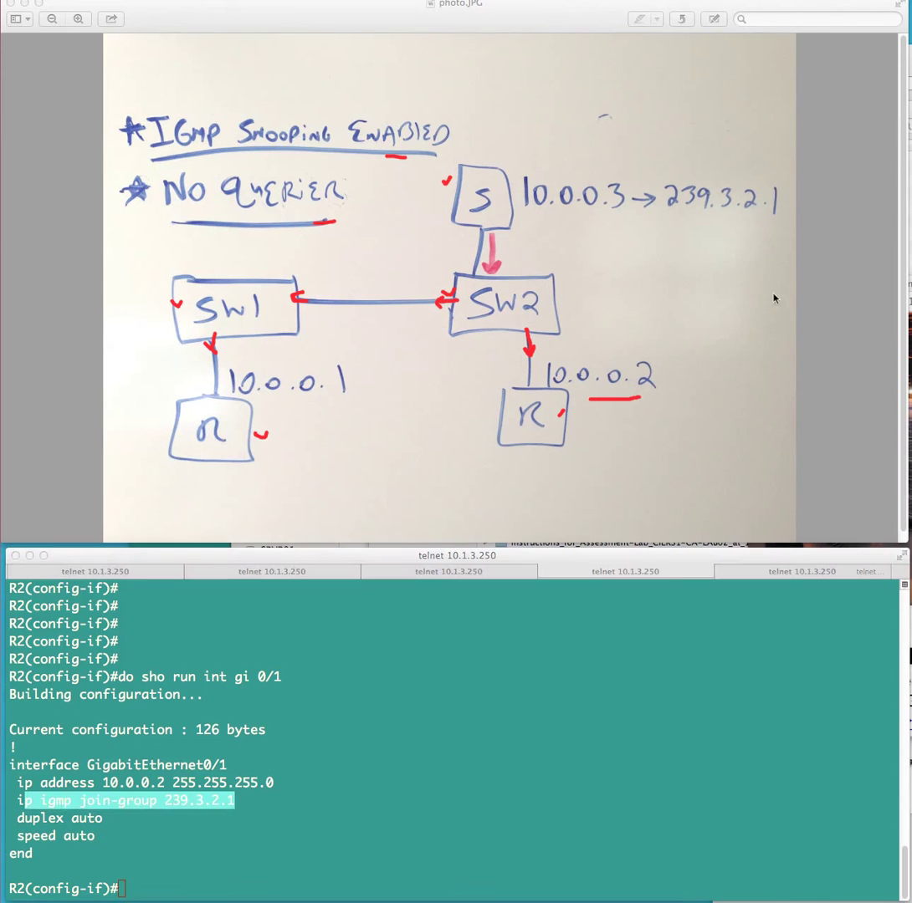
{"action": "left_click_drag", "start_coordinate": [496, 391], "coordinate": [502, 398]}
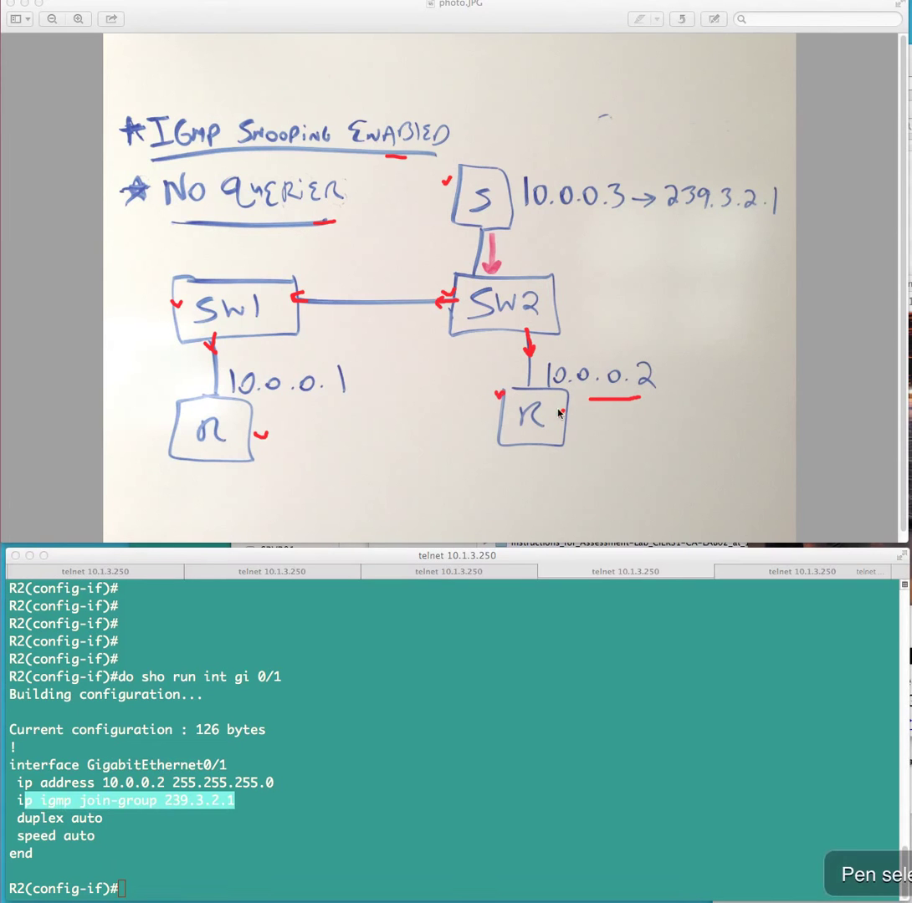
{"action": "left_click_drag", "start_coordinate": [638, 400], "coordinate": [657, 398]}
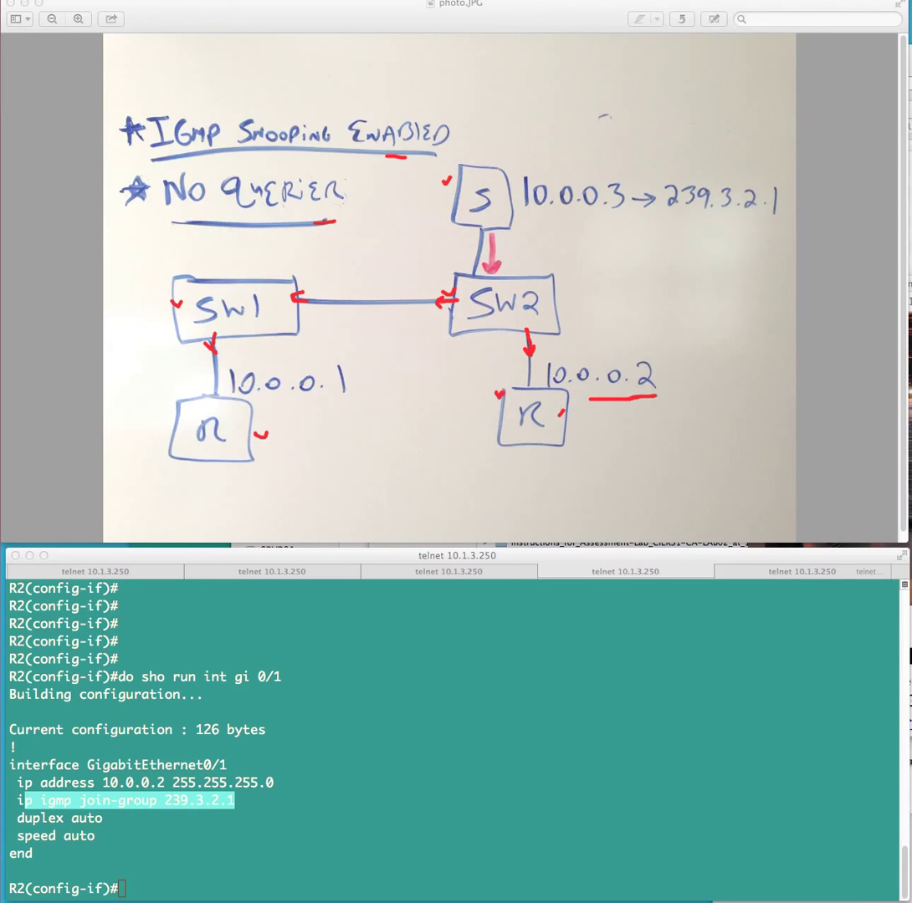
{"action": "key", "text": "ctrl+shift+c"}
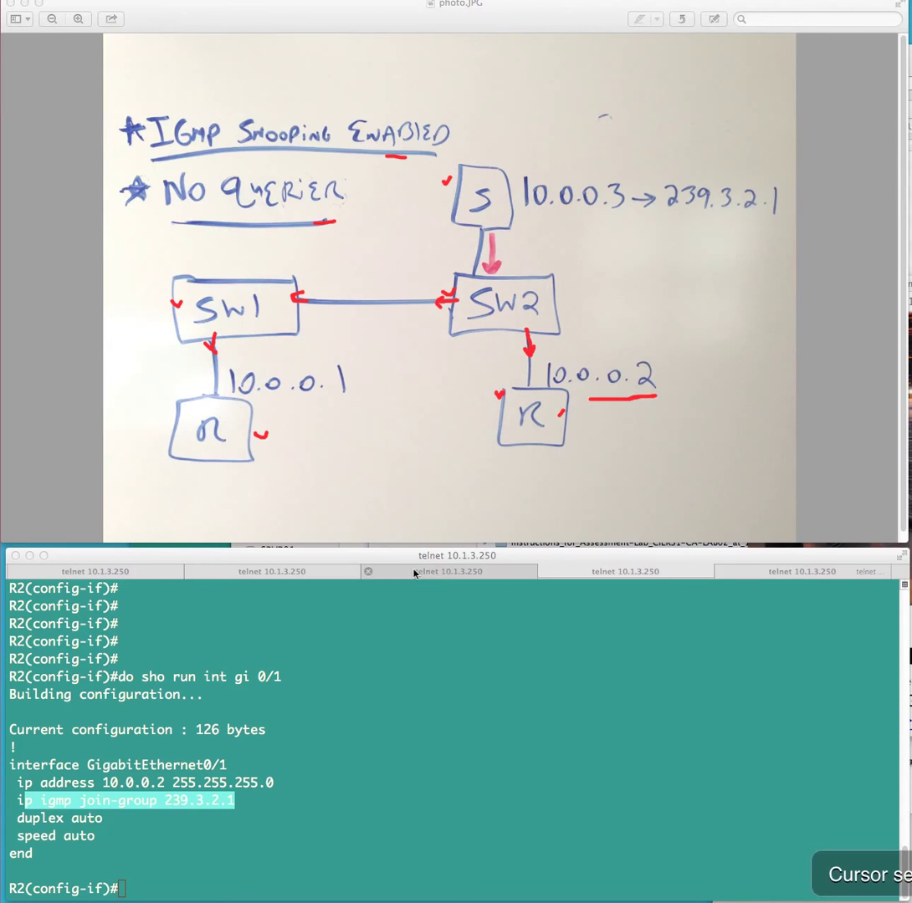
- Return to the R3 ping output and highlight one reply and the destination group address
{"action": "left_click", "coordinate": [790, 571]}
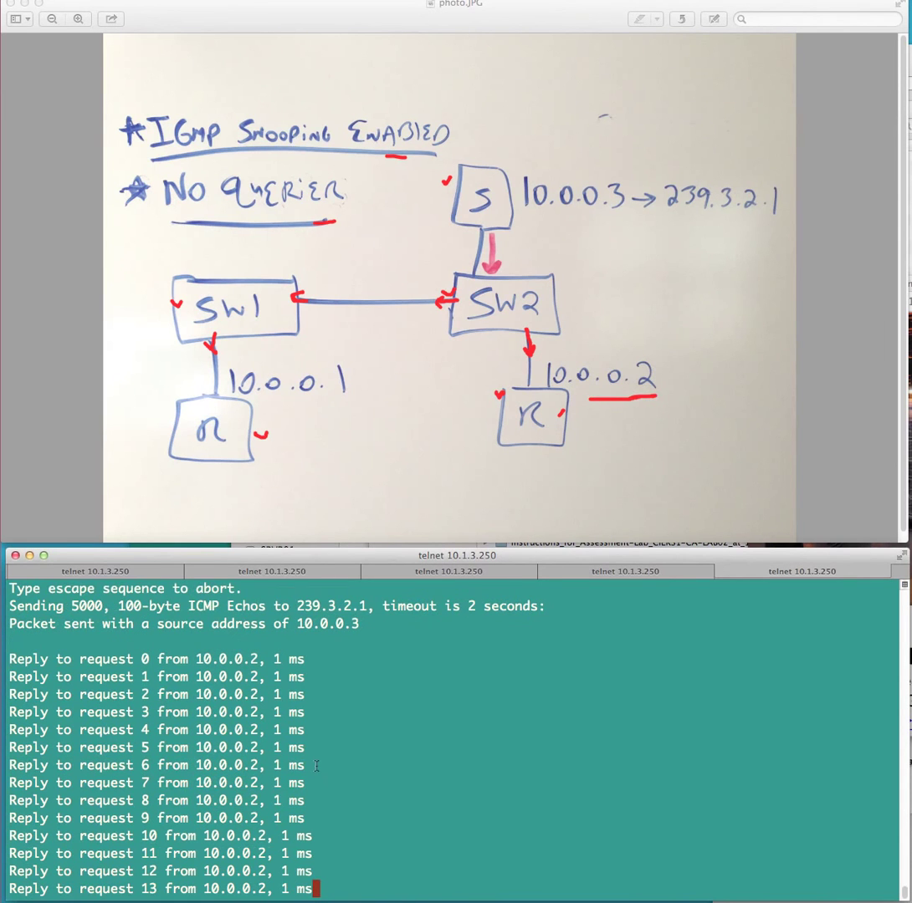
{"action": "left_click_drag", "start_coordinate": [313, 767], "coordinate": [50, 766]}
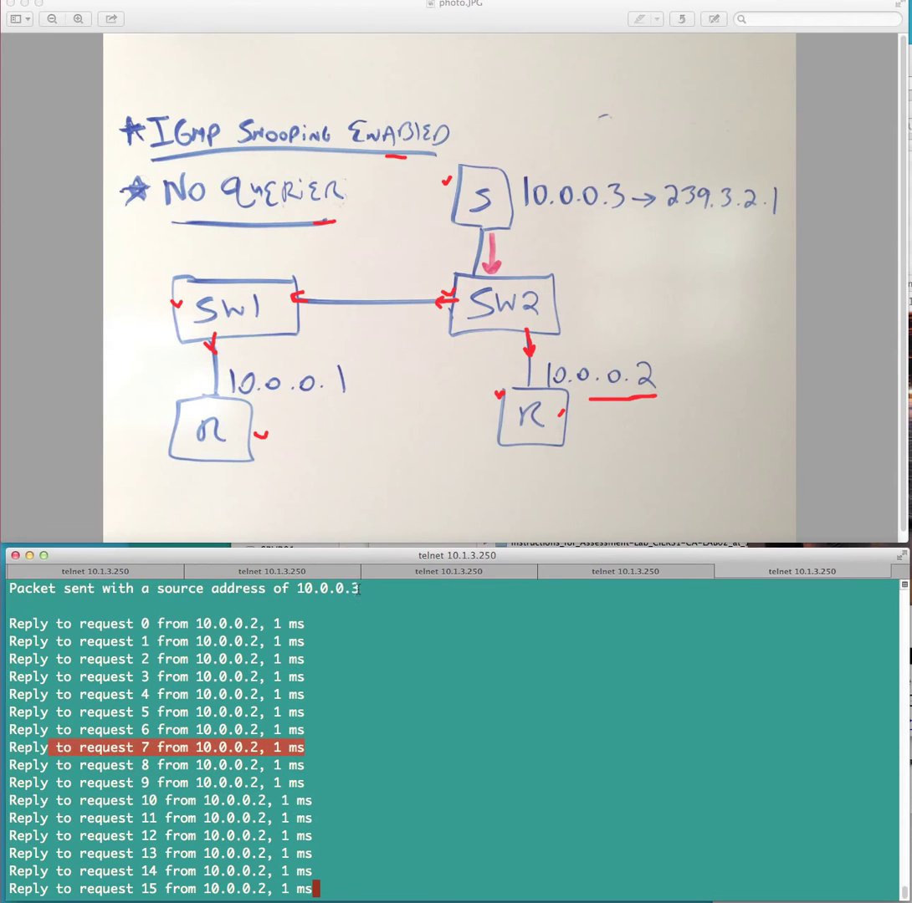
{"action": "scroll", "coordinate": [361, 648], "scroll_direction": "up", "scroll_amount": 1}
{"action": "left_click_drag", "start_coordinate": [371, 605], "coordinate": [285, 606]}
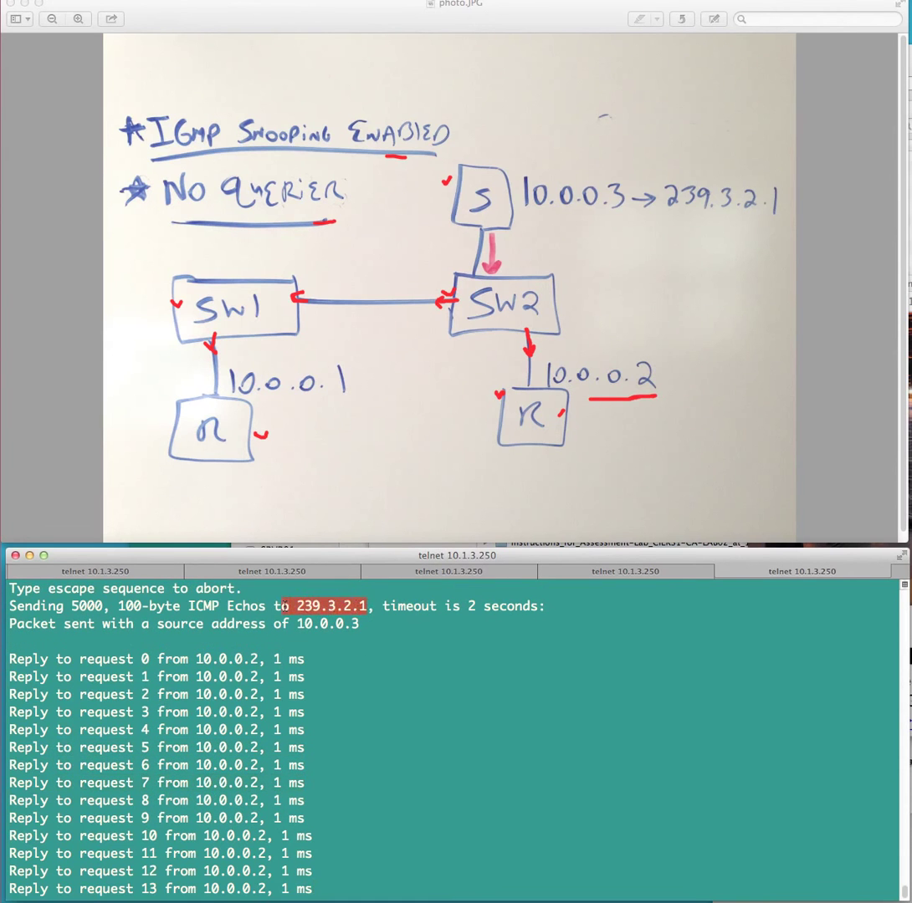
- In the SW2 session, push the old output out of view with blank prompts and rerun "show ip igmp snooping groups"
{"action": "left_click", "coordinate": [290, 572]}
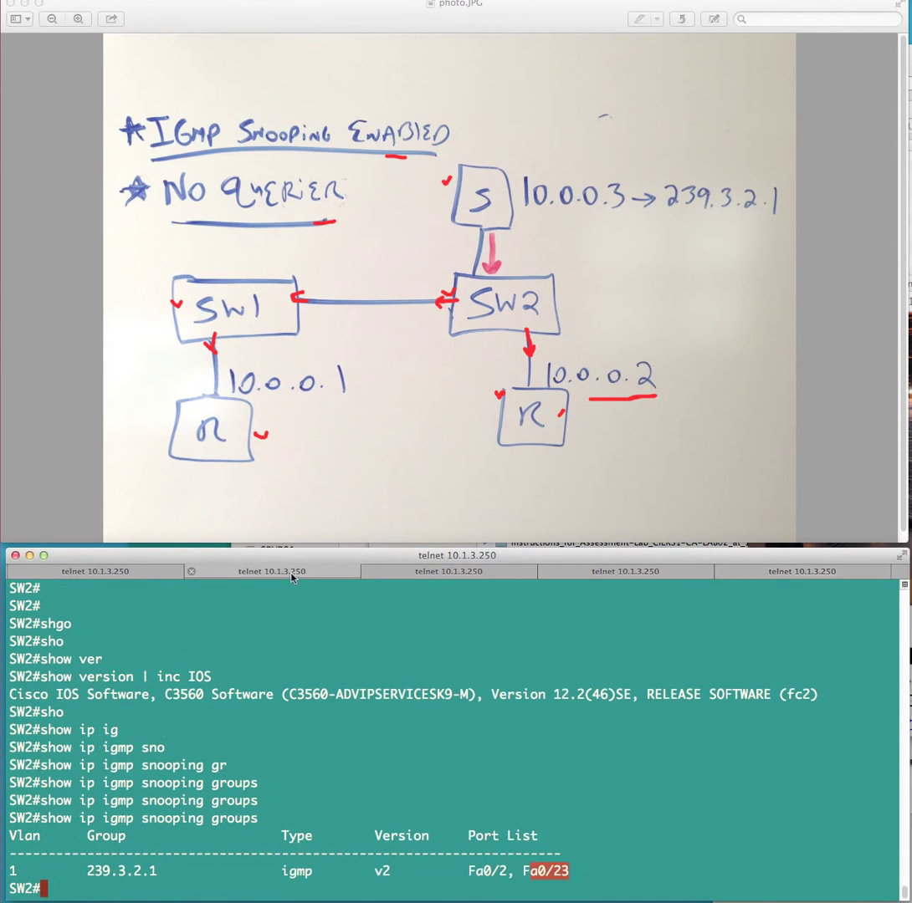
{"action": "key", "text": "Return"}
{"action": "key", "text": "Return"}
{"action": "key", "text": "Return"}
{"action": "key", "text": "Return"}
{"action": "key", "text": "Return"}
{"action": "key", "text": "Return"}
{"action": "key", "text": "Return"}
{"action": "key", "text": "Return"}
{"action": "key", "text": "Return"}
{"action": "key", "text": "Return"}
{"action": "key", "text": "Return"}
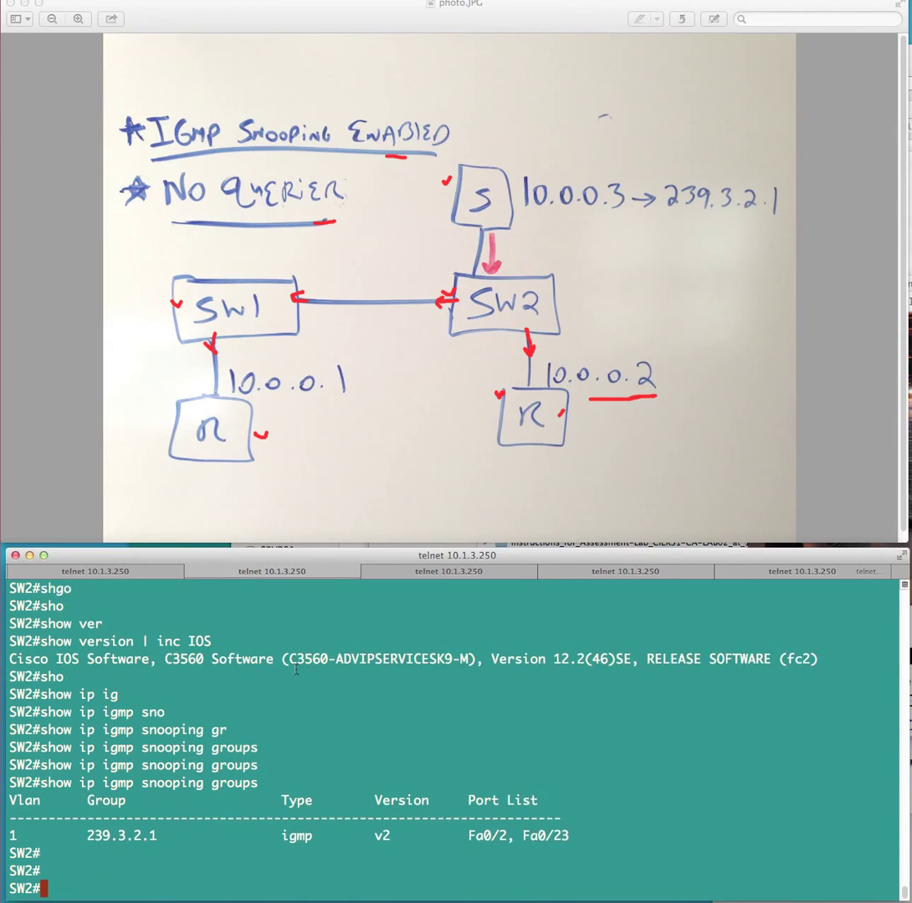
{"action": "key", "text": "Return"}
{"action": "key", "text": "Return"}
{"action": "key", "text": "Return"}
{"action": "key", "text": "Return"}
{"action": "key", "text": "Return"}
{"action": "key", "text": "Return"}
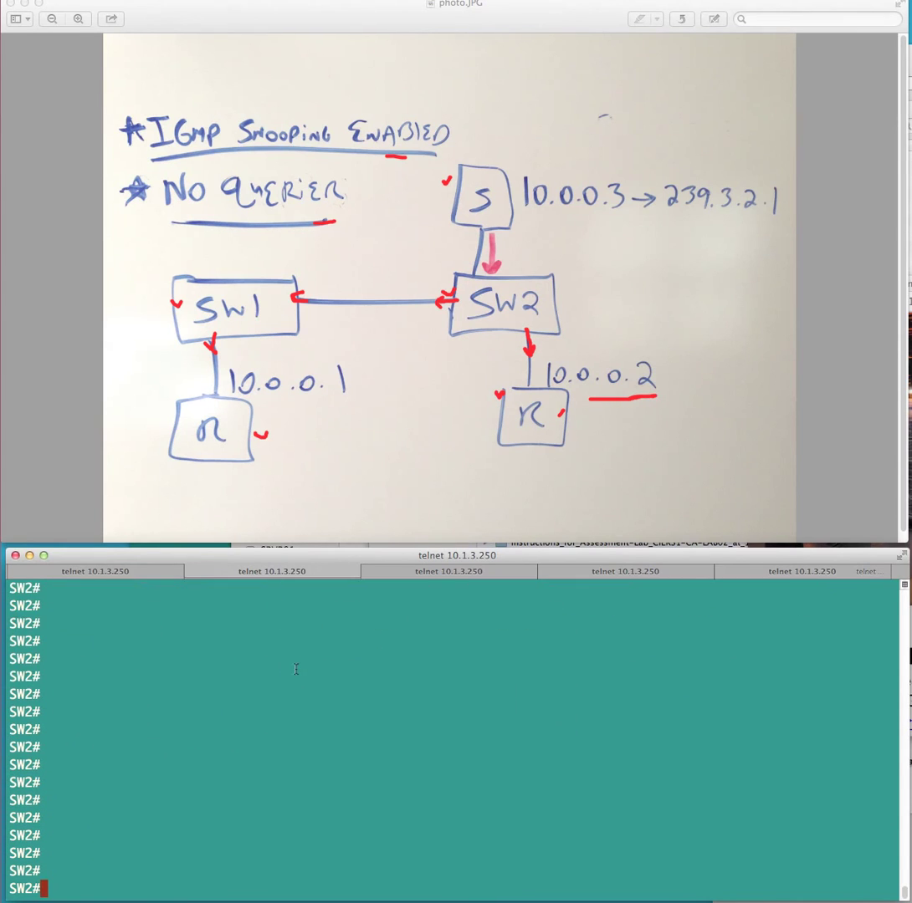
{"action": "key", "text": "Up"}
{"action": "key", "text": "BackSpace"}
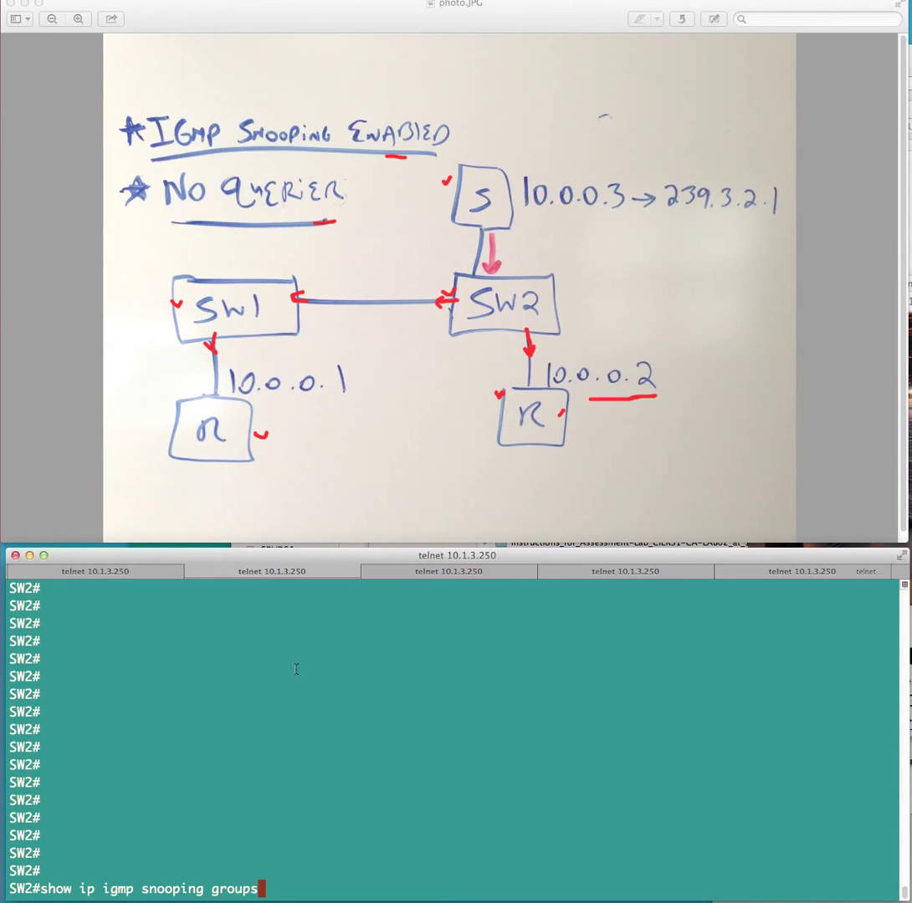
{"action": "key", "text": "Return"}
{"action": "key", "text": "Return"}
{"action": "key", "text": "Return"}
{"action": "key", "text": "Return"}
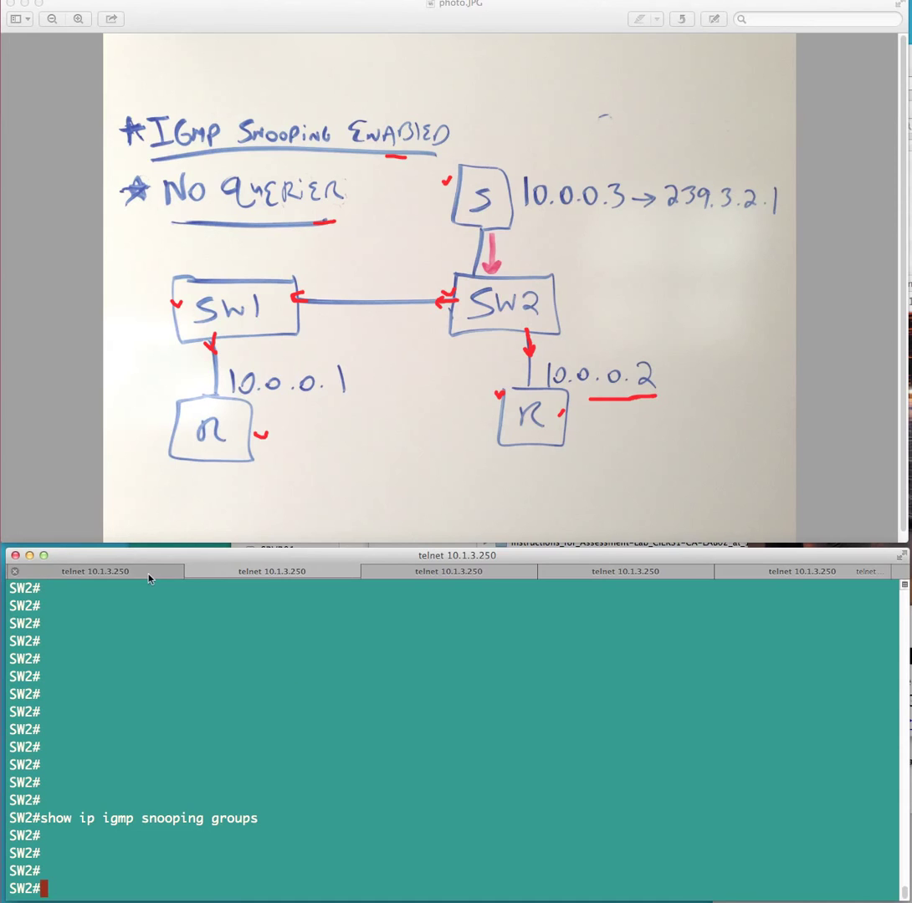
- In the R1 session, draw a red line at the 10.0.0.1 receiver, box the GigabitEthernet0/0 configuration, and clear all annotations
{"action": "left_click", "coordinate": [425, 572]}
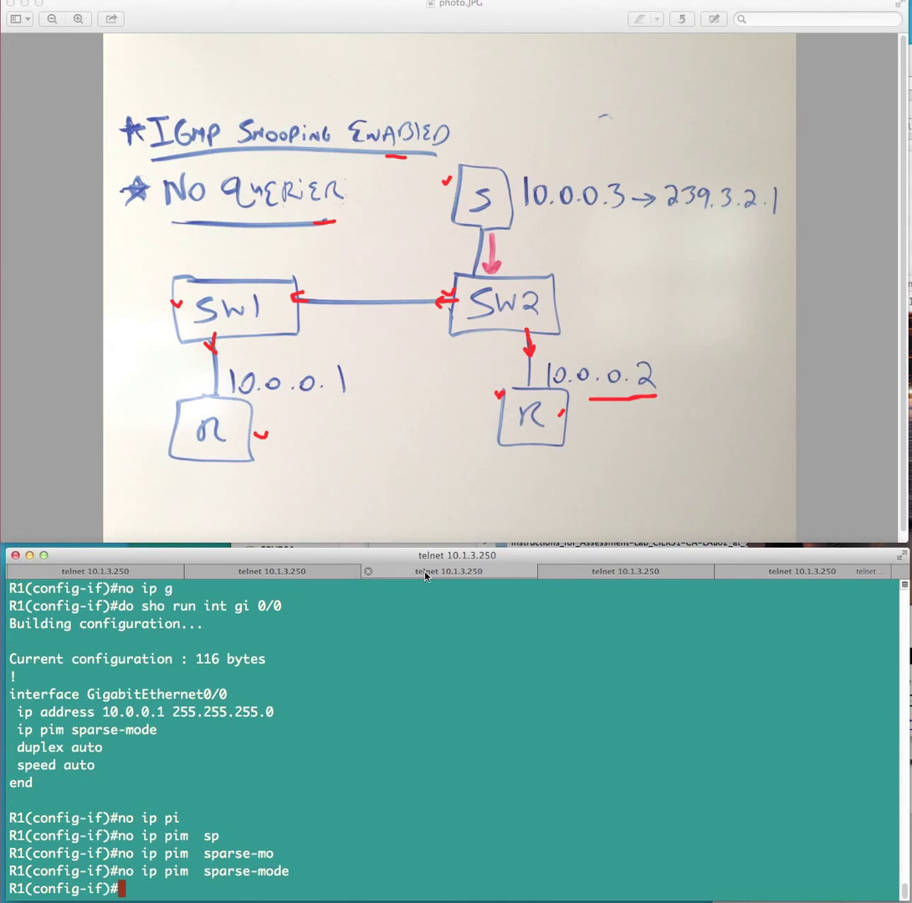
{"action": "key", "text": "ctrl+1"}
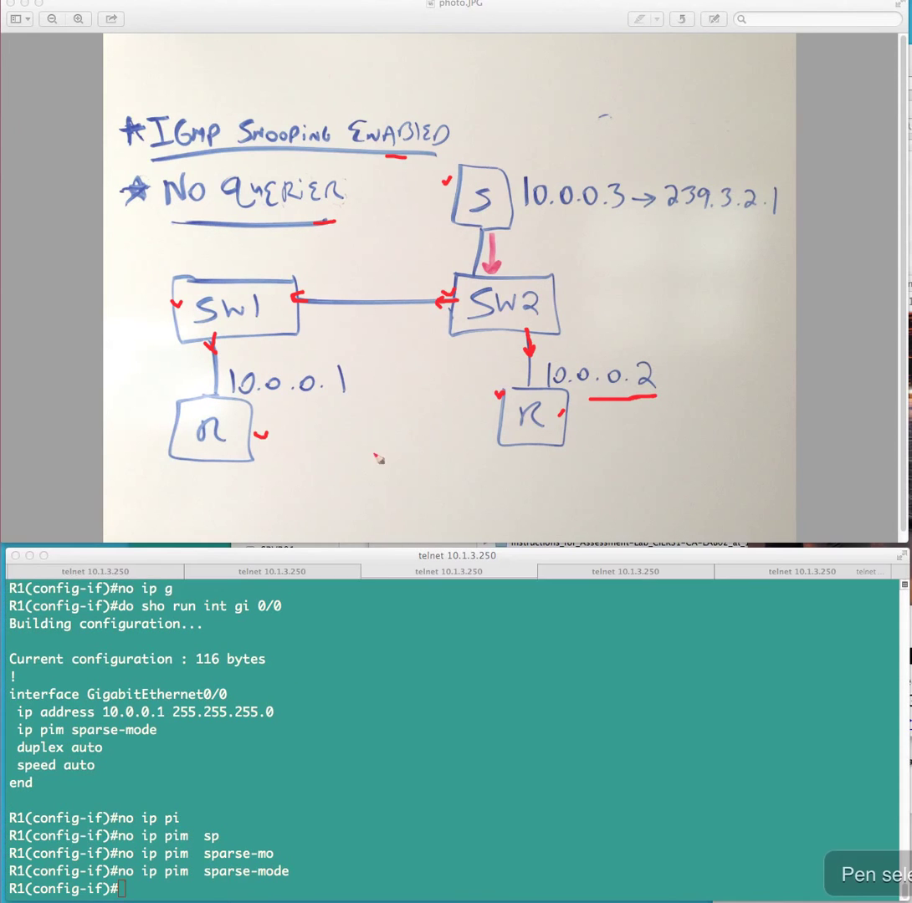
{"action": "left_click_drag", "start_coordinate": [257, 434], "coordinate": [364, 422]}
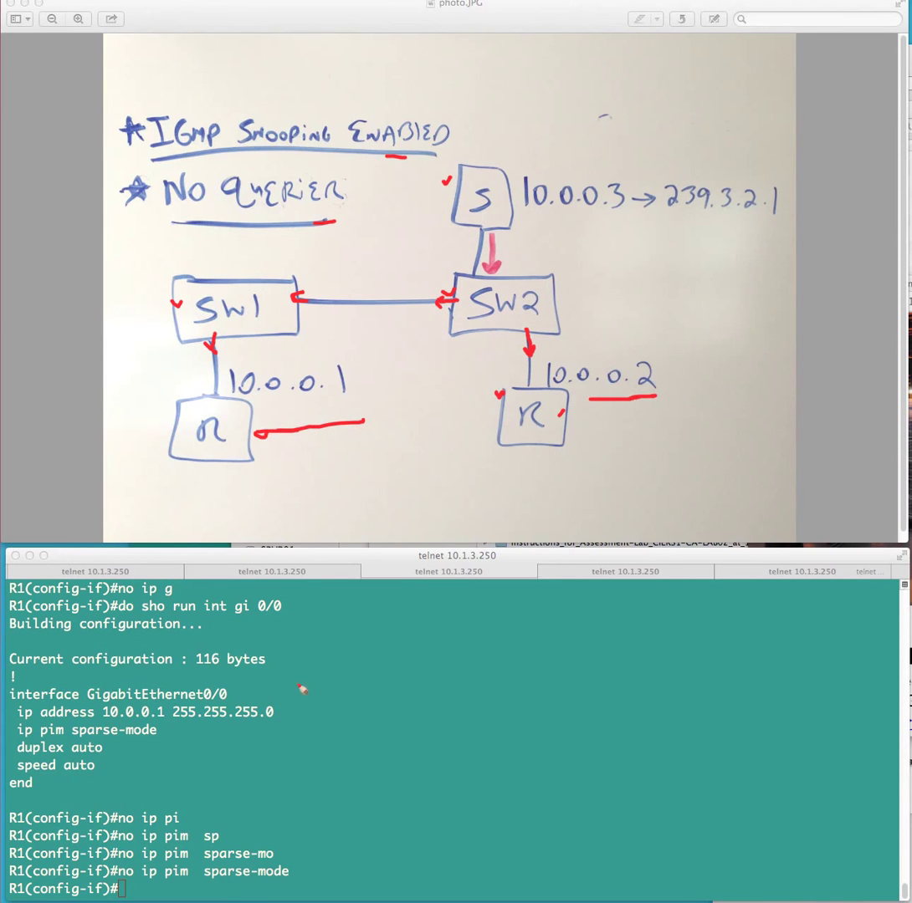
{"action": "mouse_move", "coordinate": [262, 669]}
{"action": "left_mouse_down"}
{"action": "mouse_move", "coordinate": [12, 674]}
{"action": "mouse_move", "coordinate": [62, 792]}
{"action": "mouse_move", "coordinate": [292, 789]}
{"action": "mouse_move", "coordinate": [243, 669]}
{"action": "left_mouse_up"}
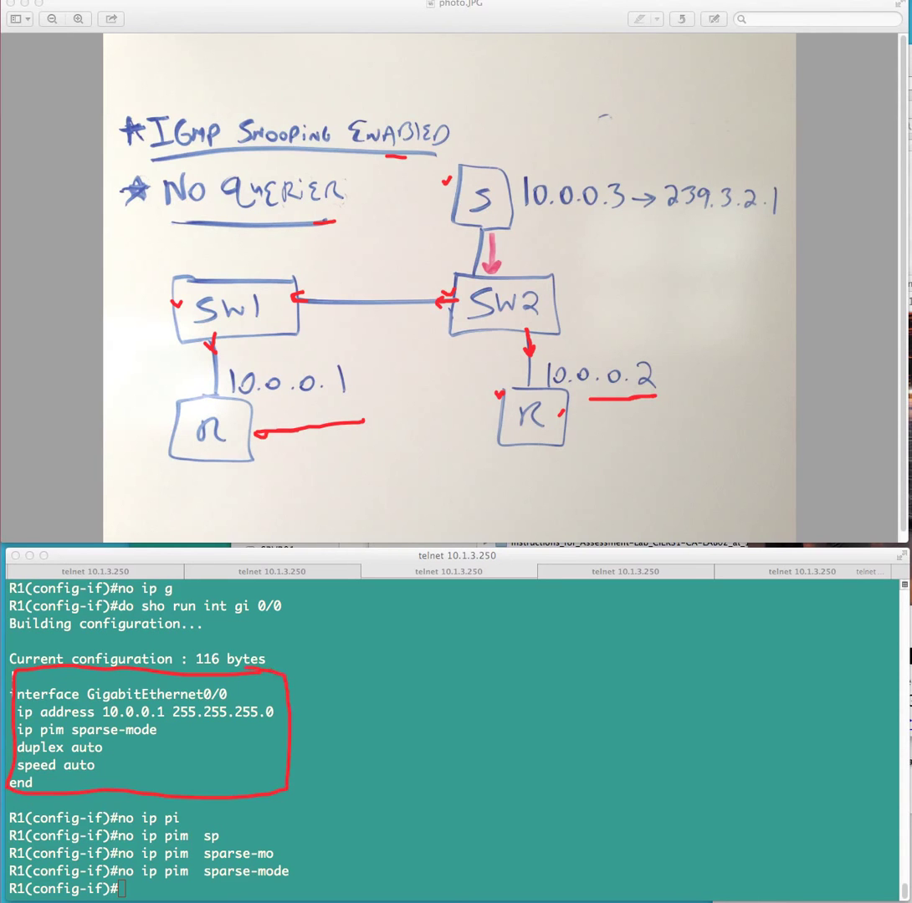
{"action": "key", "text": "Delete"}
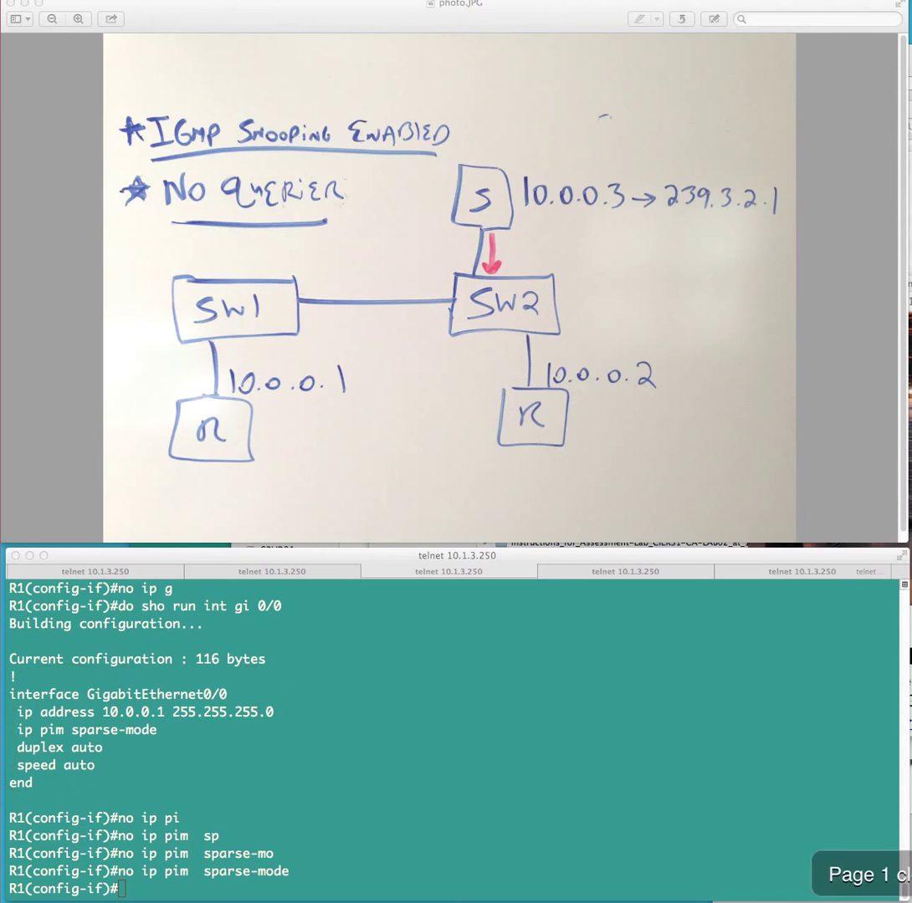
{"action": "key", "text": "Escape"}
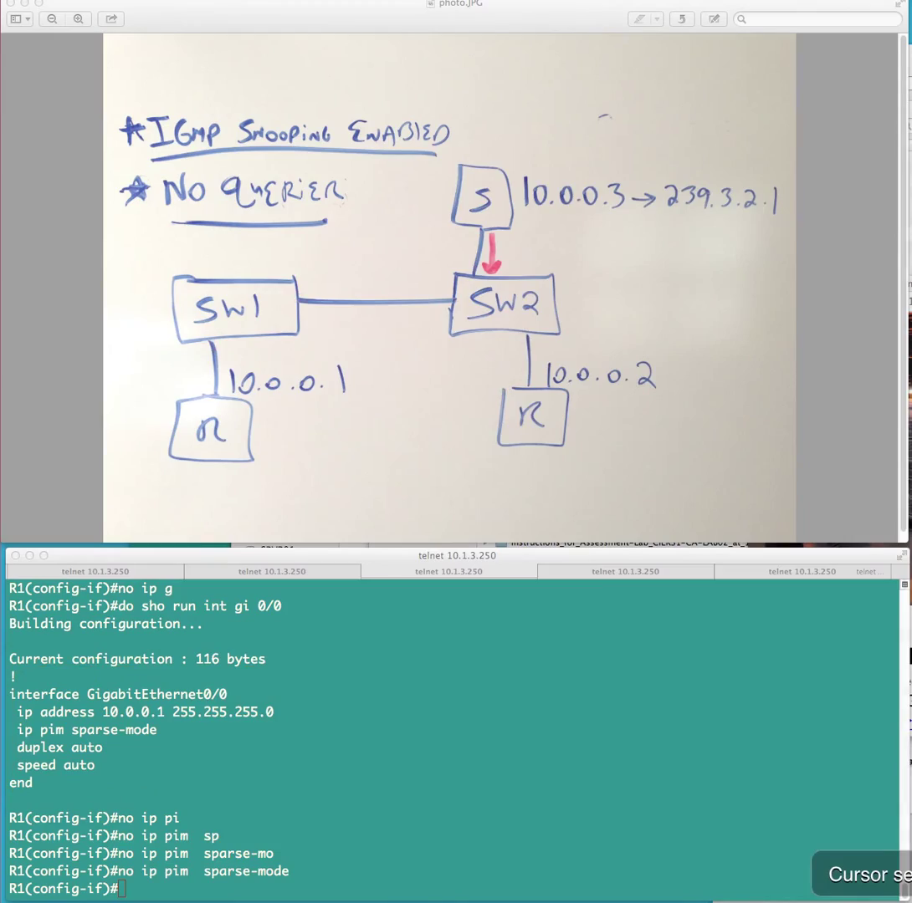
- Bring the SRVR01 Wireshark capture into view, inspect a recent ICMP packet from 10.0.0.3, and move the window back off screen
{"action": "left_click_drag", "start_coordinate": [909, 180], "coordinate": [524, 121]}
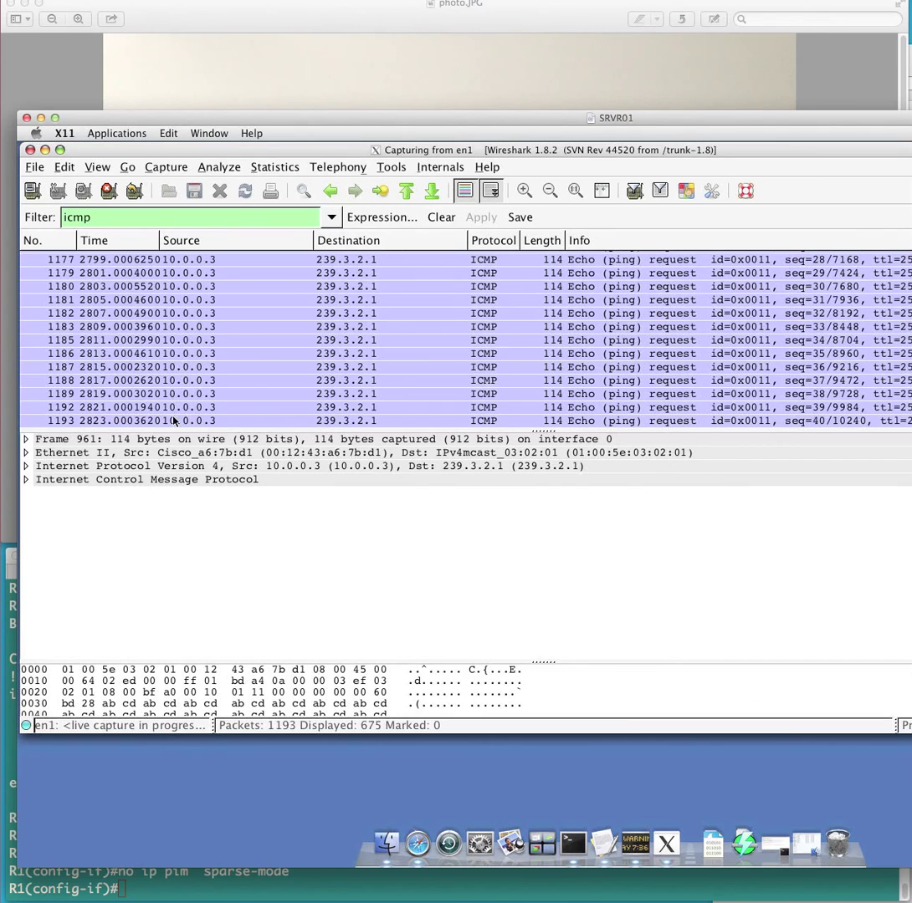
{"action": "left_click", "coordinate": [173, 422]}
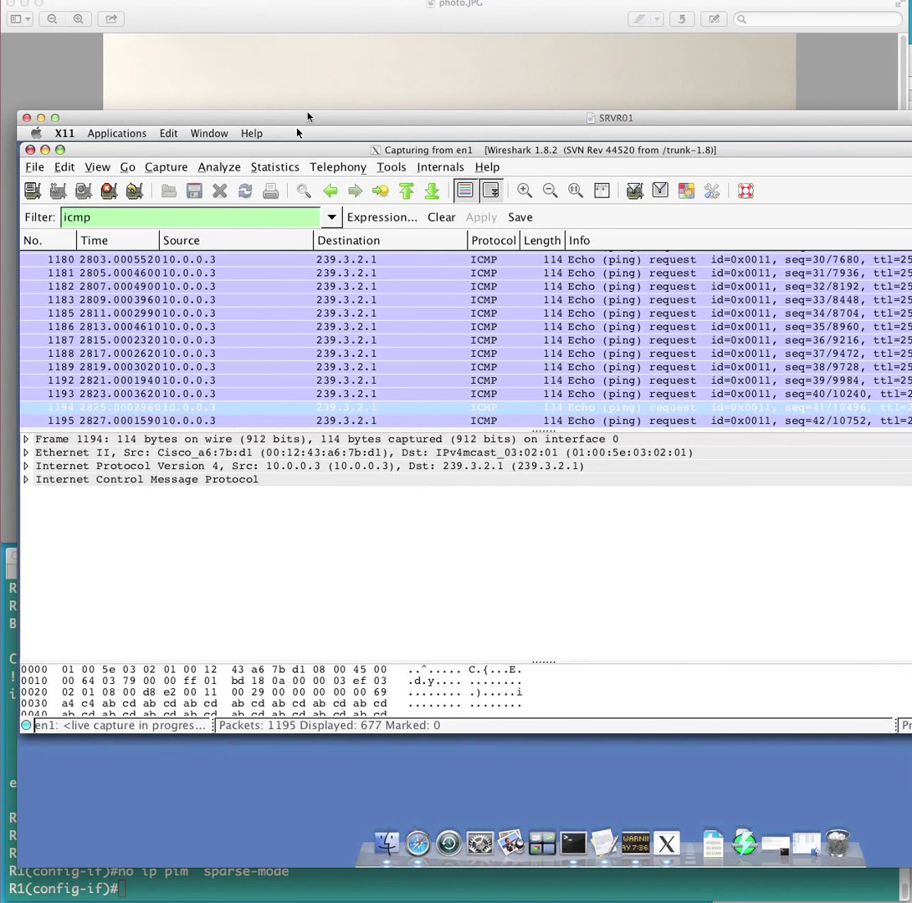
{"action": "left_click_drag", "start_coordinate": [310, 123], "coordinate": [910, 114]}
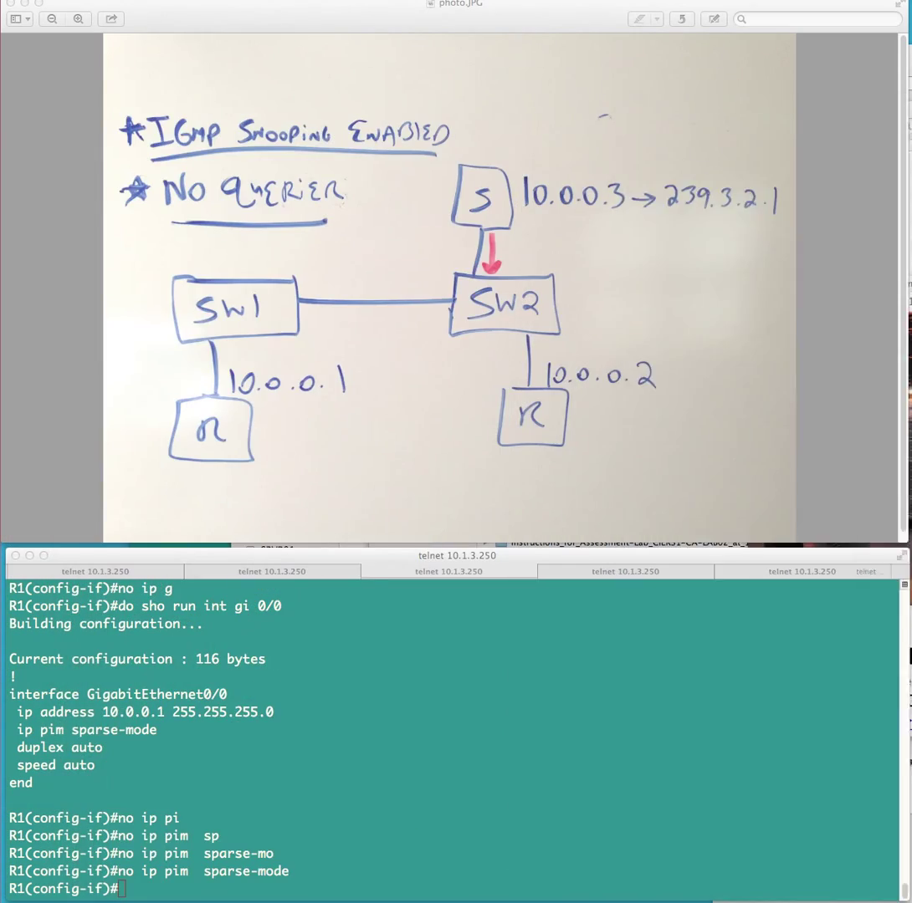
- Trace the multicast flow in red from the source to both receivers, box "IGMP Snooping Enabled", and clear the annotations
{"action": "key", "text": "ctrl+p"}
{"action": "mouse_move", "coordinate": [499, 210]}
{"action": "left_mouse_down"}
{"action": "mouse_move", "coordinate": [485, 295]}
{"action": "mouse_move", "coordinate": [529, 362]}
{"action": "left_mouse_up"}
{"action": "mouse_move", "coordinate": [489, 303]}
{"action": "left_mouse_down"}
{"action": "mouse_move", "coordinate": [205, 314]}
{"action": "mouse_move", "coordinate": [202, 386]}
{"action": "mouse_move", "coordinate": [216, 381]}
{"action": "left_mouse_up"}
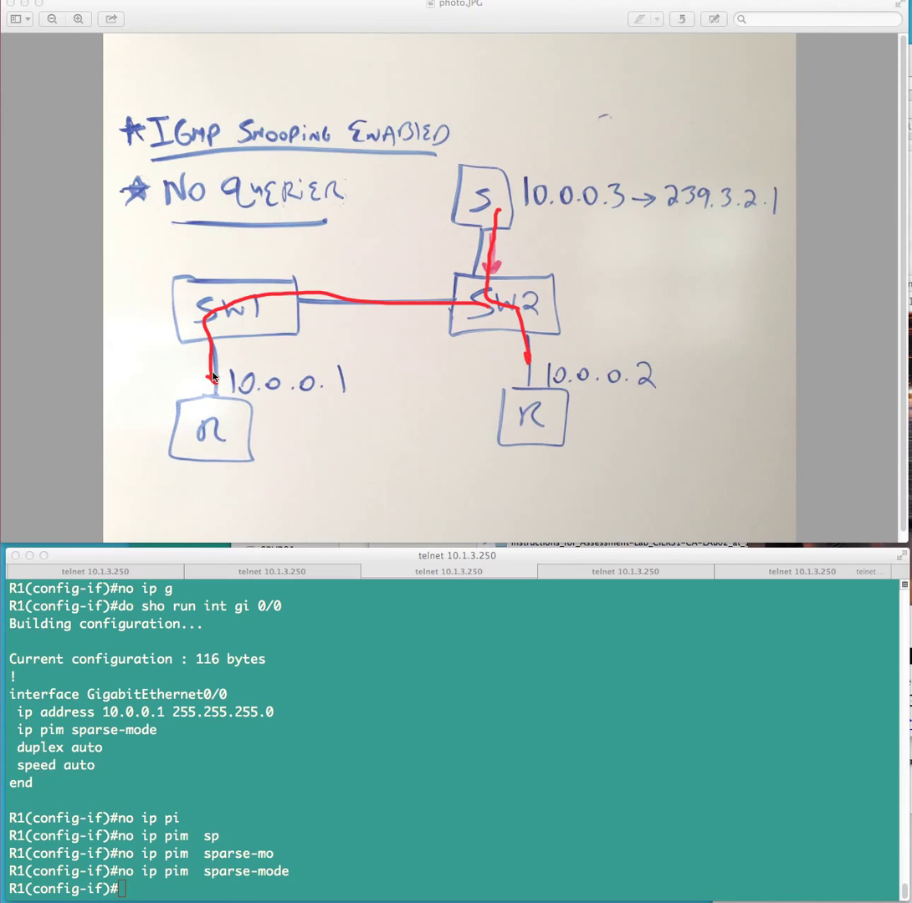
{"action": "mouse_move", "coordinate": [124, 140]}
{"action": "left_mouse_down"}
{"action": "mouse_move", "coordinate": [164, 157]}
{"action": "mouse_move", "coordinate": [315, 103]}
{"action": "mouse_move", "coordinate": [457, 147]}
{"action": "mouse_move", "coordinate": [154, 153]}
{"action": "left_mouse_up"}
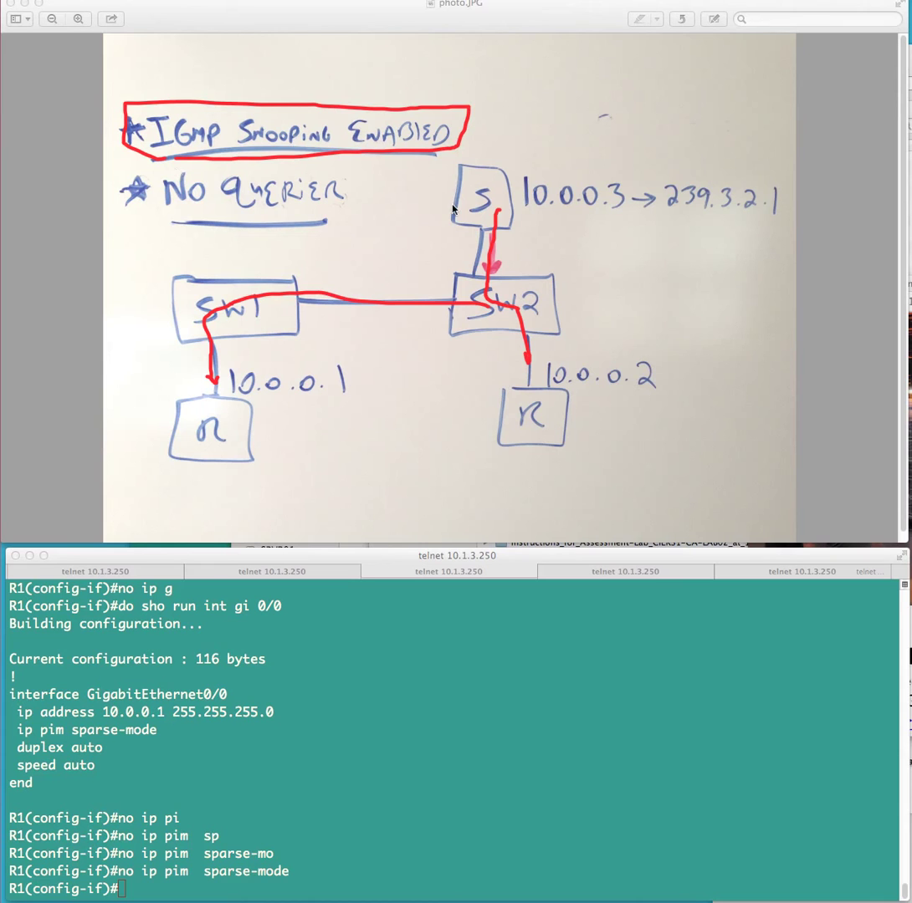
{"action": "key", "text": "Delete"}
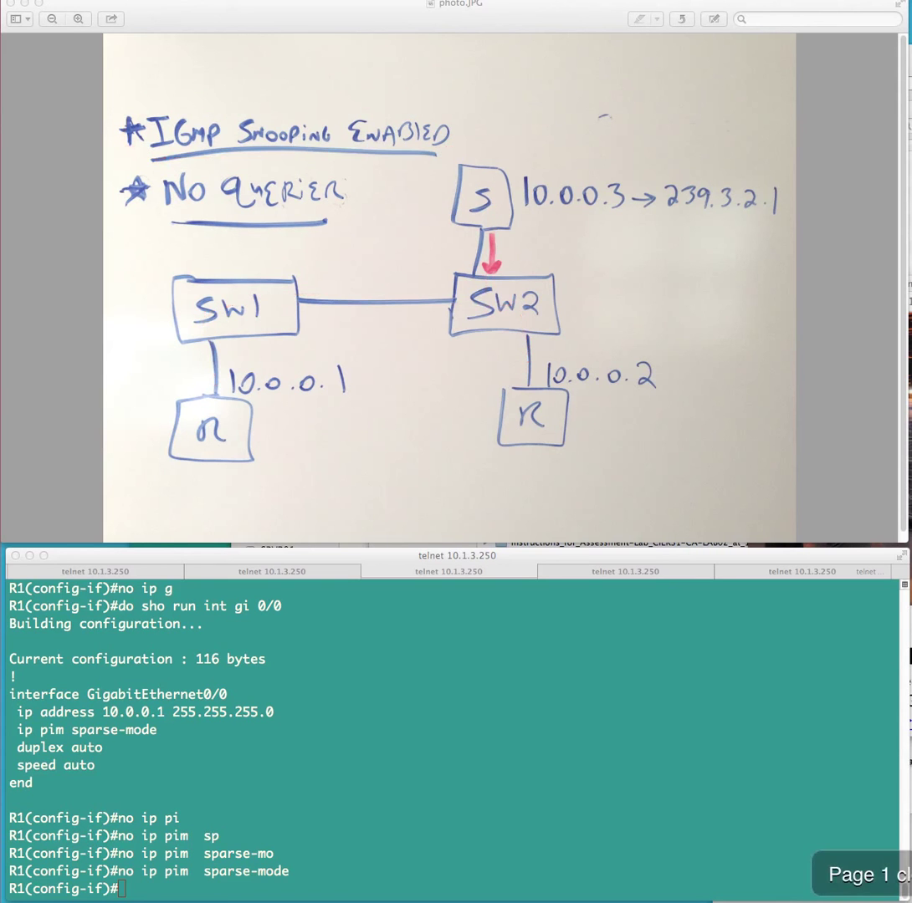
{"action": "key", "text": "Escape"}
- In the SW1 session, run "show ip igmp snooping", highlight the IGMP snooping line under Vlan 1, and quit the paged output
{"action": "left_click", "coordinate": [123, 573]}
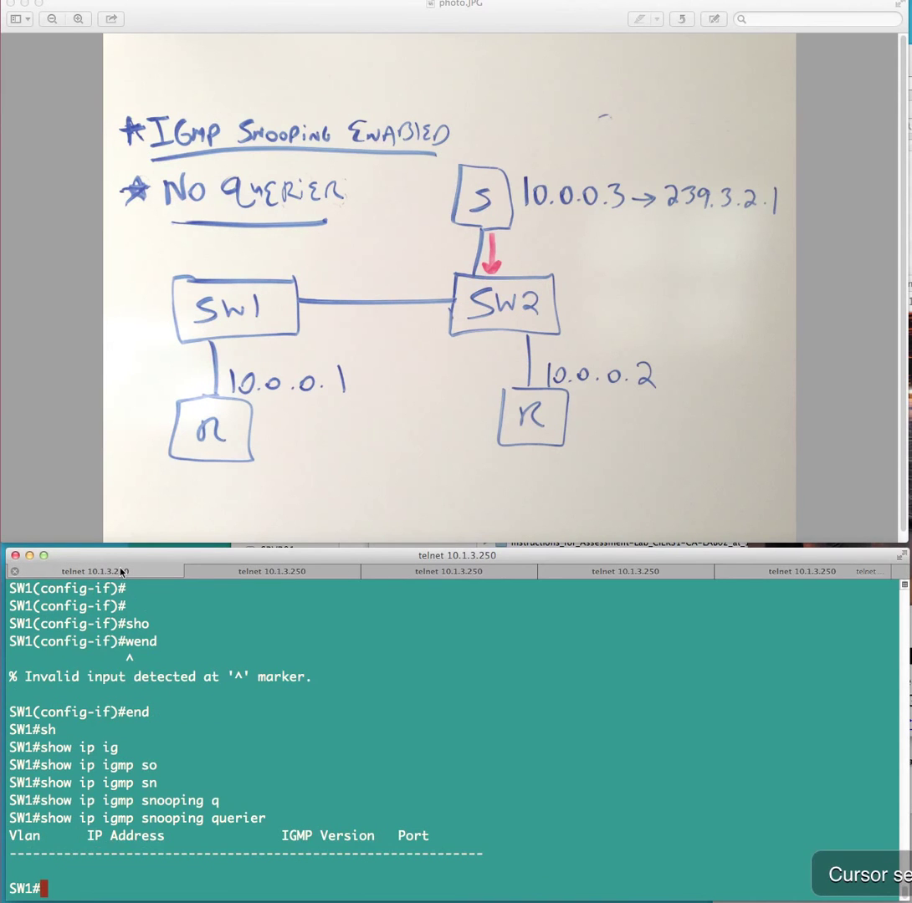
{"action": "type", "text": "sho"}
{"action": "key", "text": "Tab"}
{"action": "type", "text": "ip ig"}
{"action": "key", "text": "Tab"}
{"action": "type", "text": "sno"}
{"action": "key", "text": "Tab"}
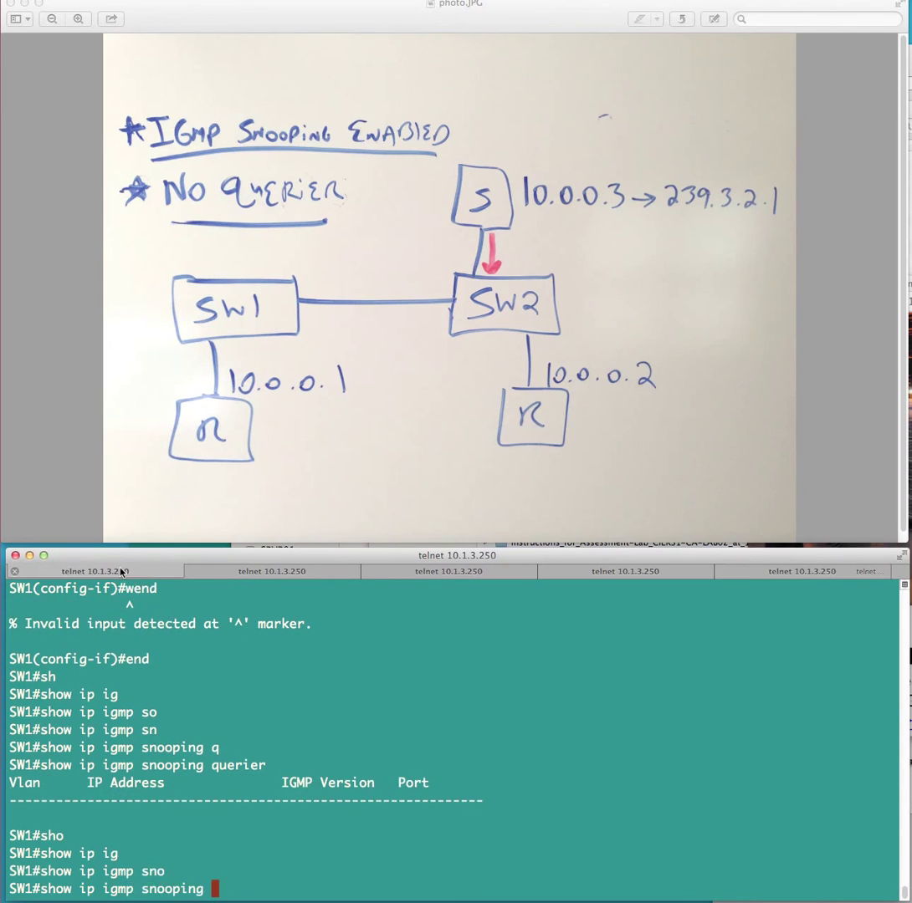
{"action": "key", "text": "Return"}
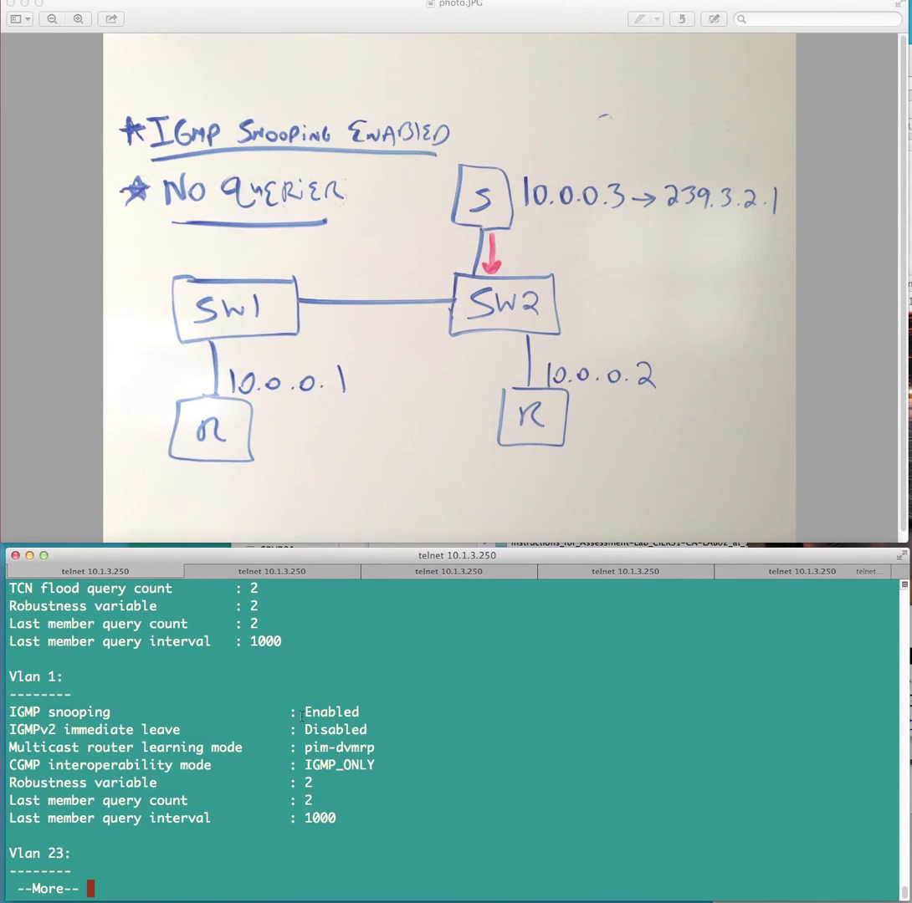
{"action": "left_click_drag", "start_coordinate": [431, 712], "coordinate": [8, 713]}
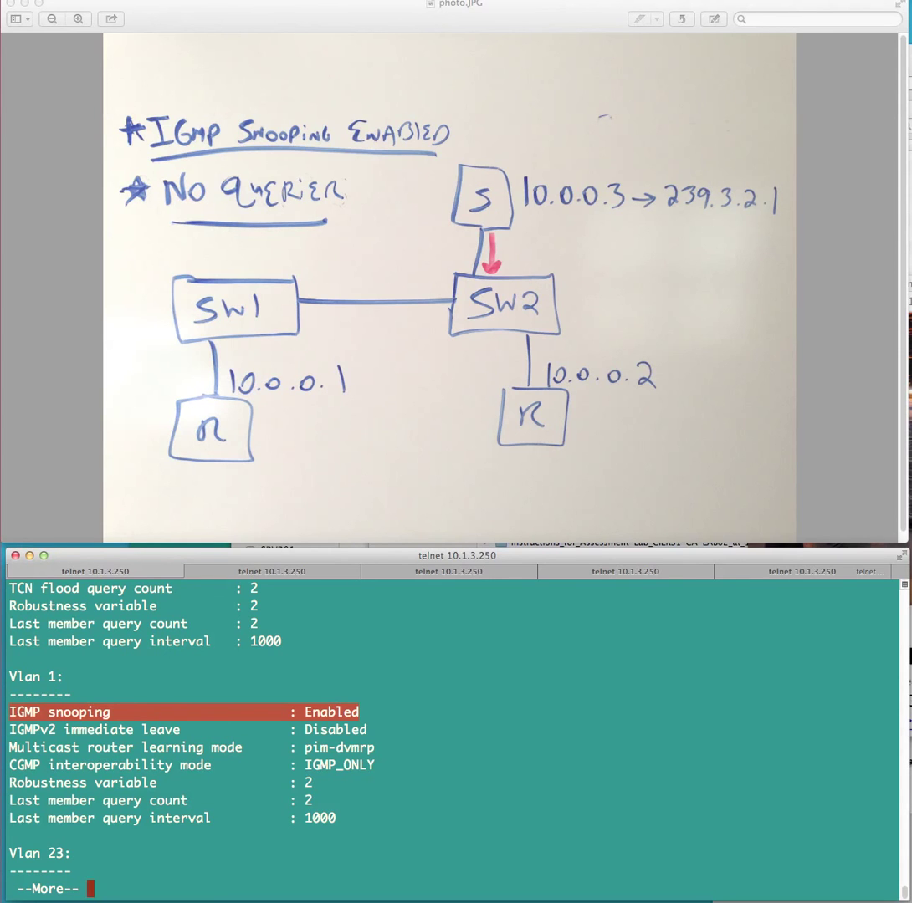
{"action": "left_click", "coordinate": [456, 652]}
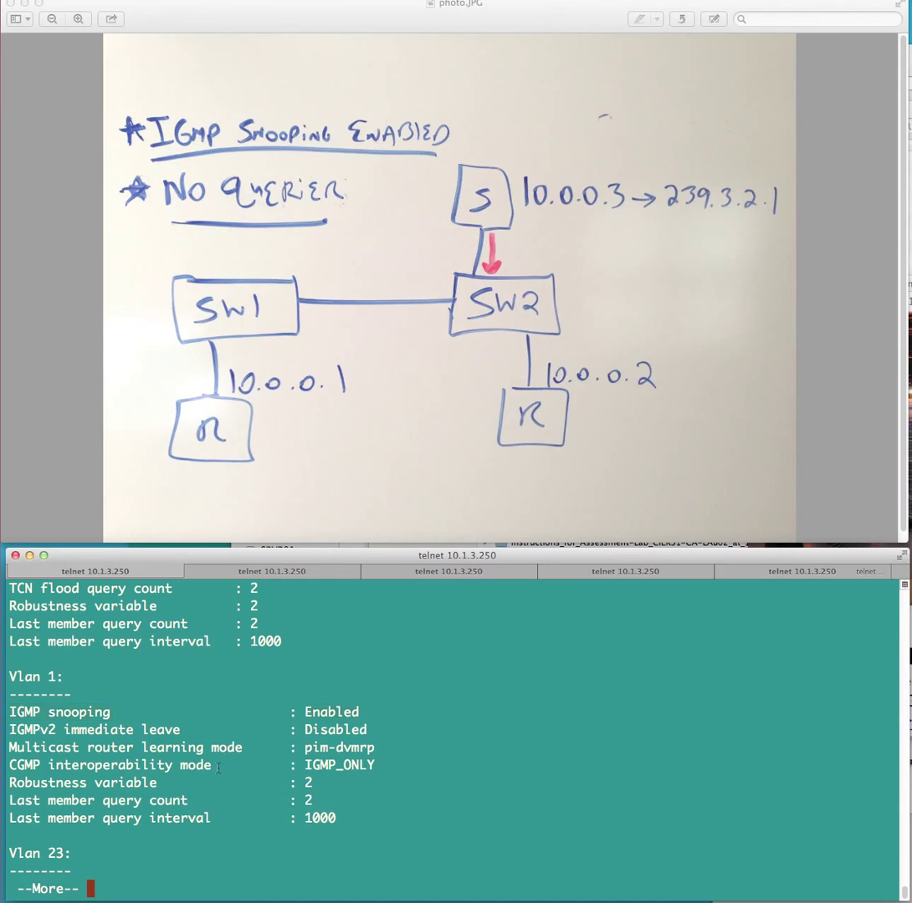
{"action": "key", "text": "q"}
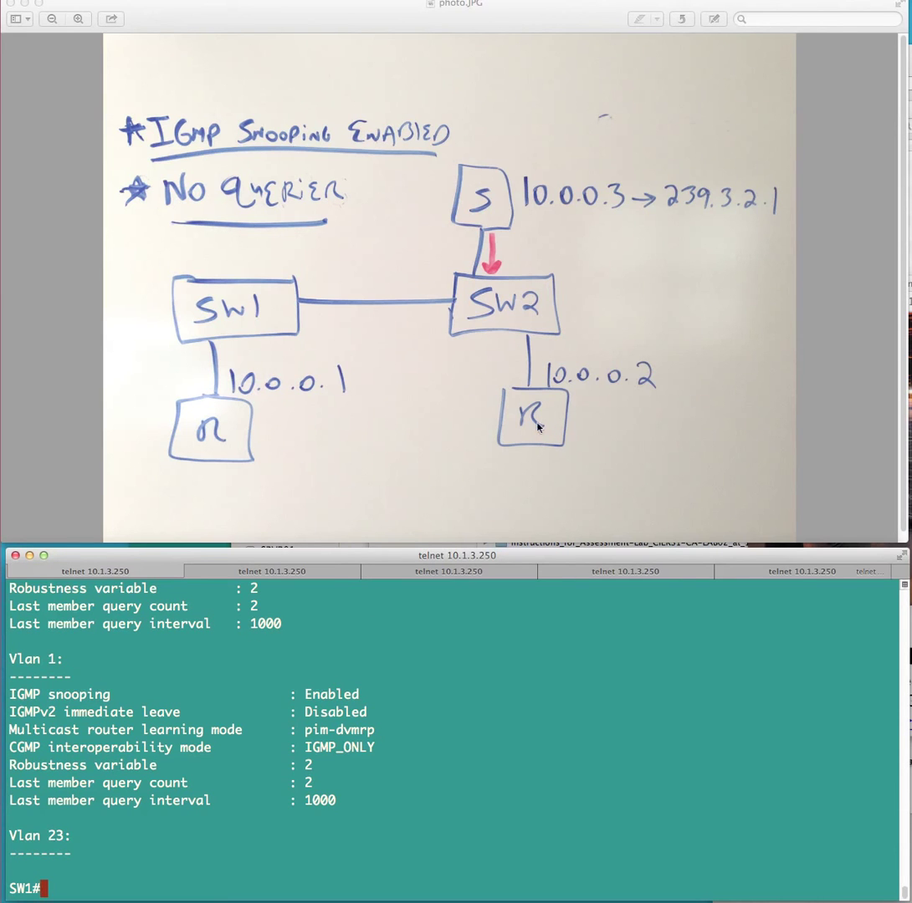
- In the R2 session, enable PIM sparse mode on the interface by running "ip pim sparse-"
{"action": "left_click", "coordinate": [594, 571]}
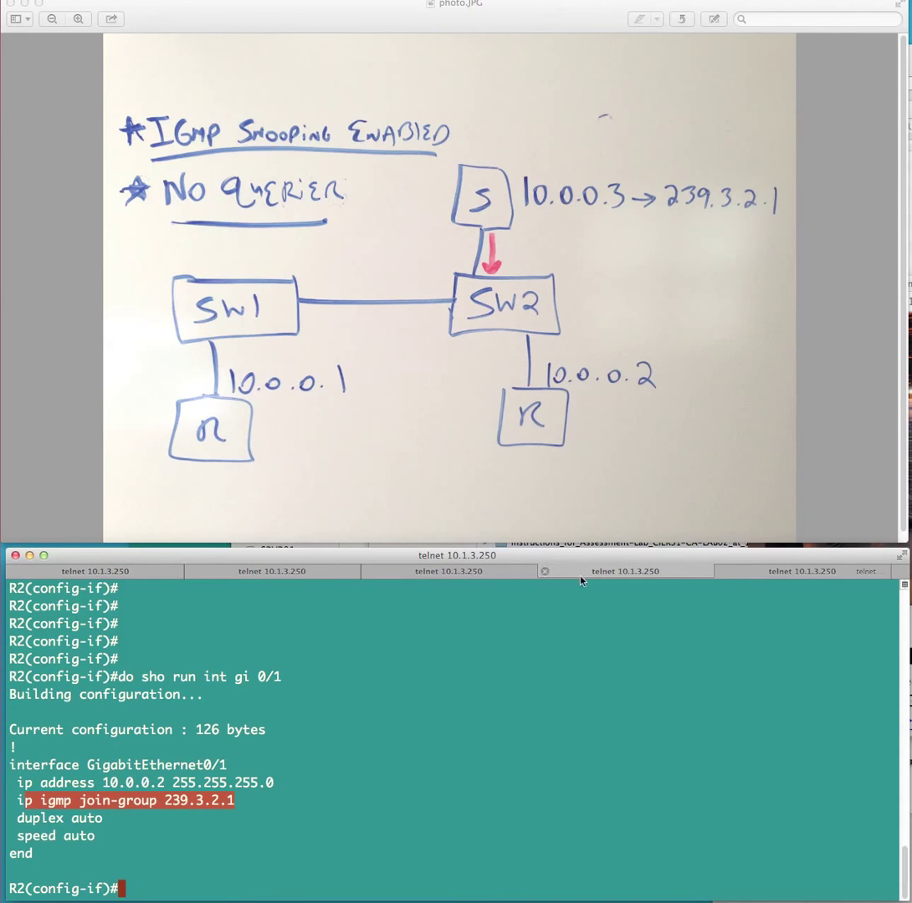
{"action": "left_click", "coordinate": [462, 685]}
{"action": "type", "text": "ip pim"}
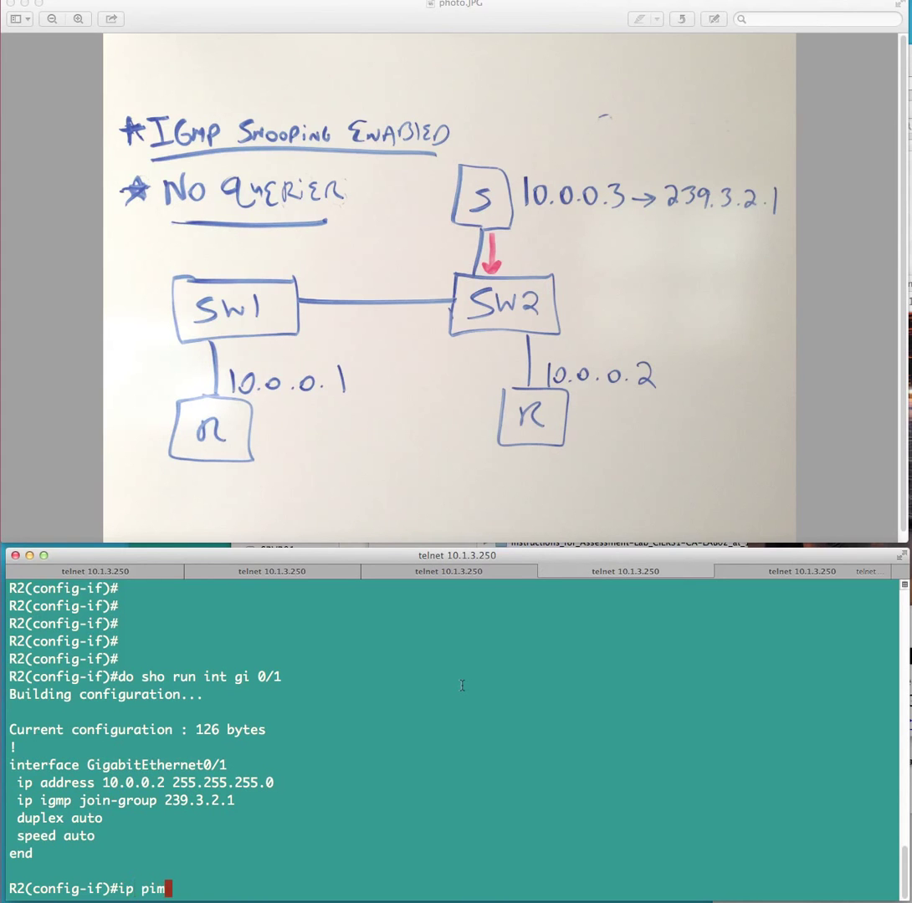
{"action": "key", "text": "Tab"}
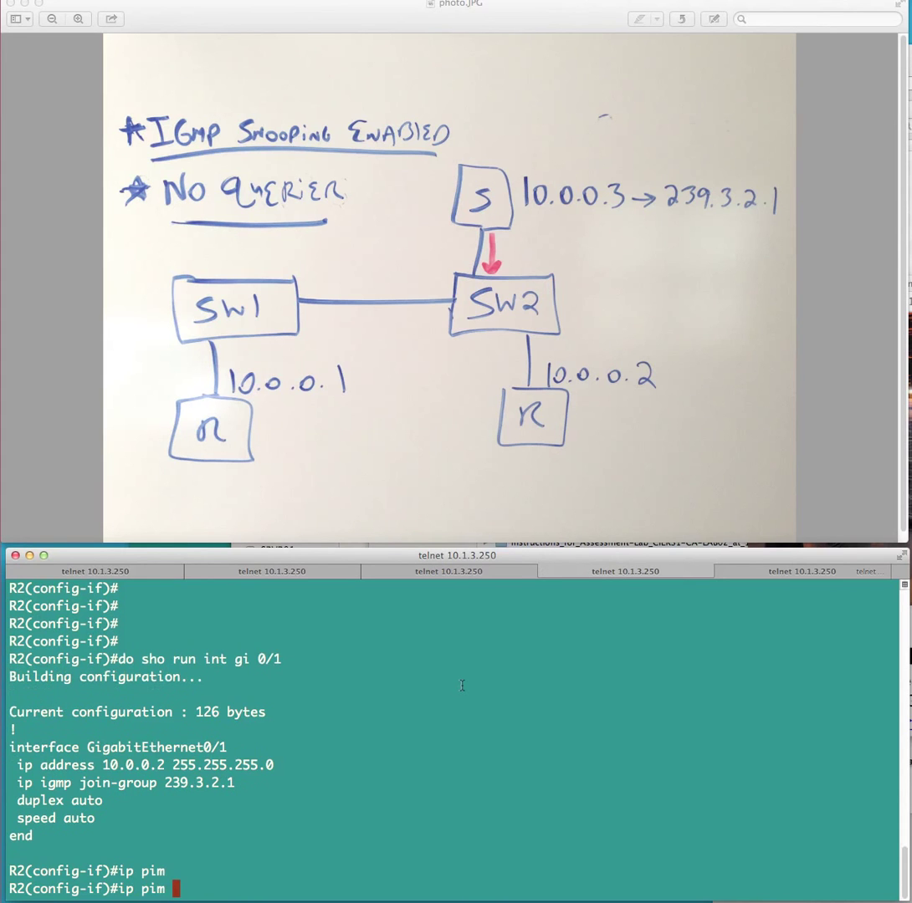
{"action": "type", "text": "sp"}
{"action": "key", "text": "Tab"}
{"action": "key", "text": "Return"}
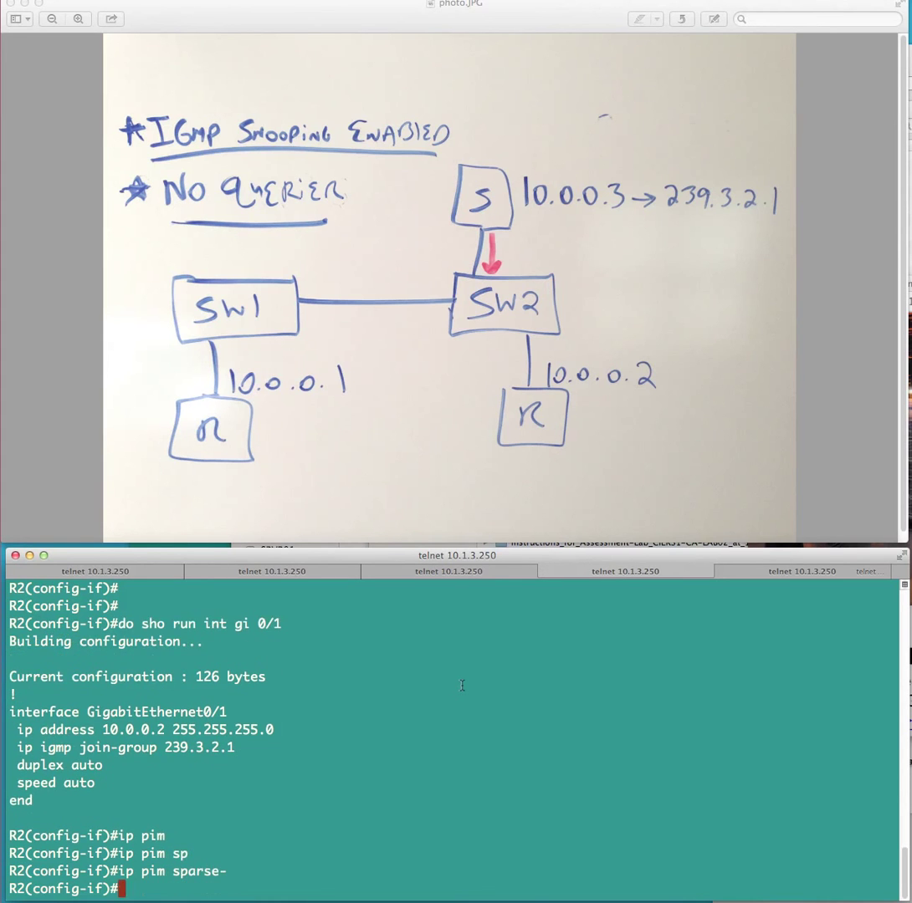
- Enable multicast routing on R2 with "ip multicast-routing"
{"action": "type", "text": "ip multicast-routing"}
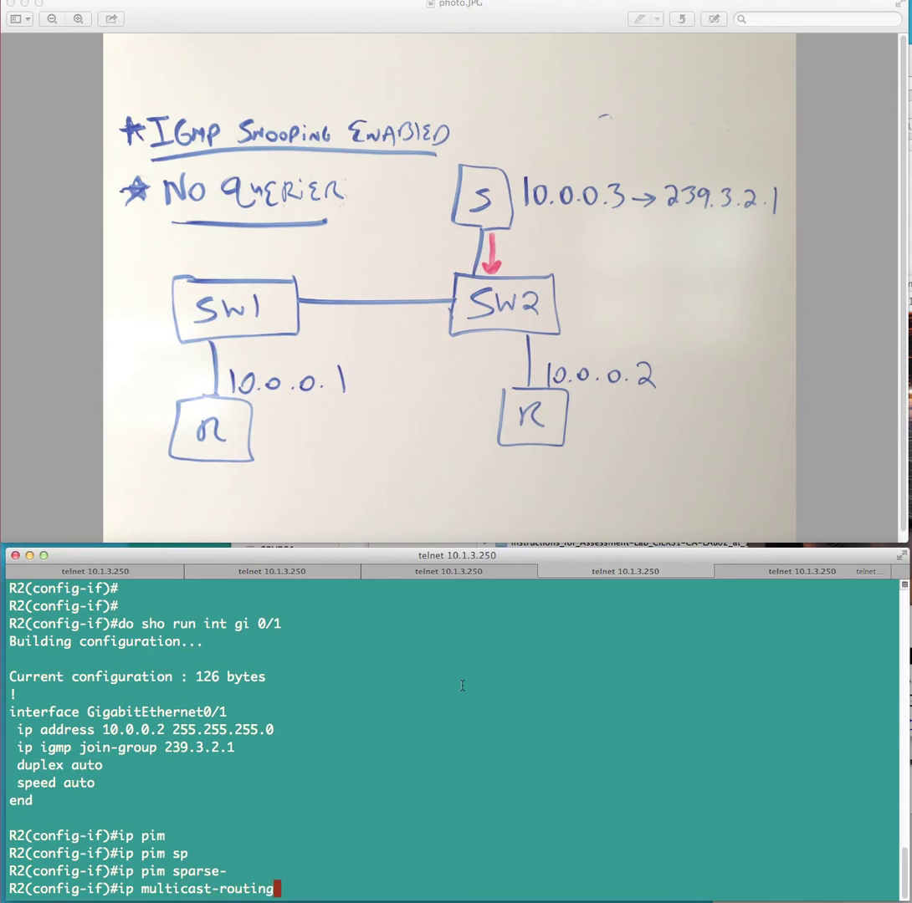
{"action": "key", "text": "Return"}
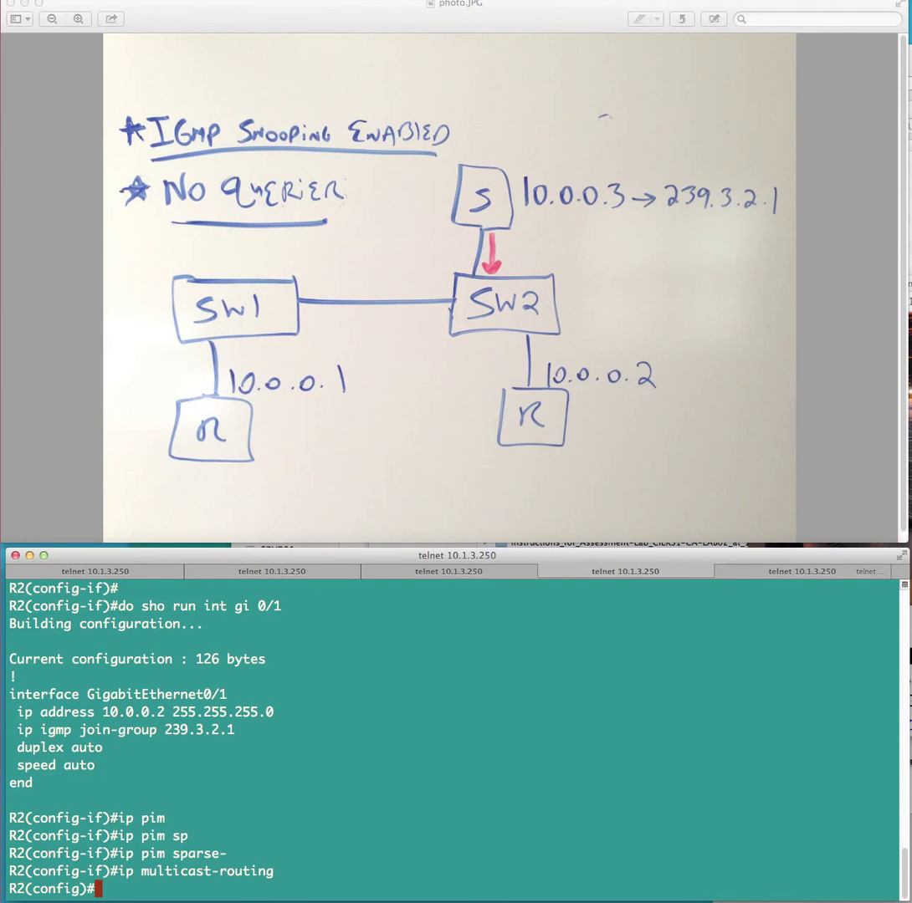
- Bring the SRVR01 Wireshark window back to check the live ICMP capture, and move it off screen again
{"action": "left_click_drag", "start_coordinate": [910, 167], "coordinate": [346, 133]}
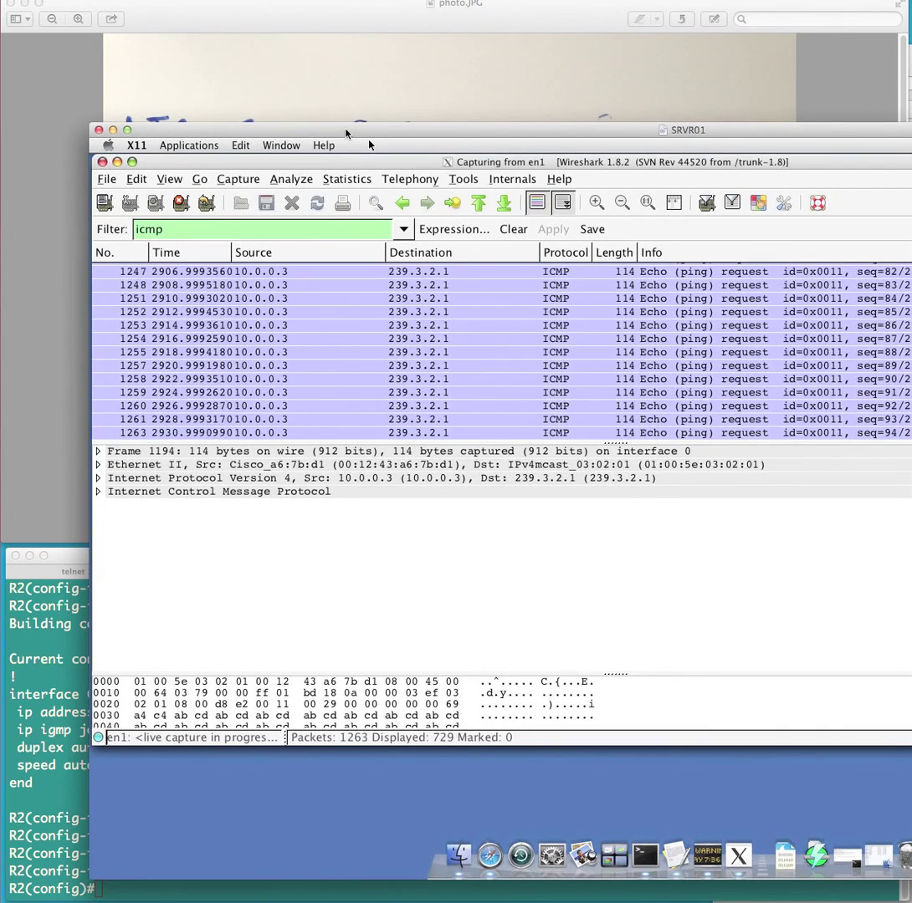
{"action": "left_click_drag", "start_coordinate": [345, 132], "coordinate": [365, 135]}
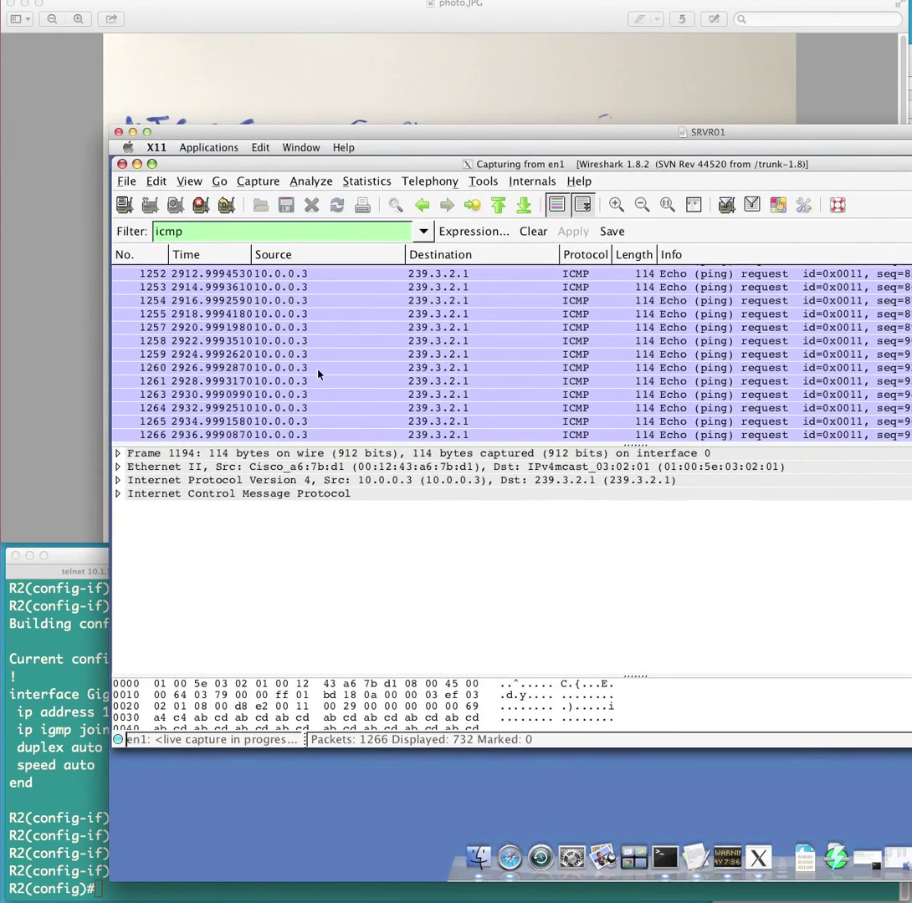
{"action": "left_click_drag", "start_coordinate": [459, 135], "coordinate": [911, 143]}
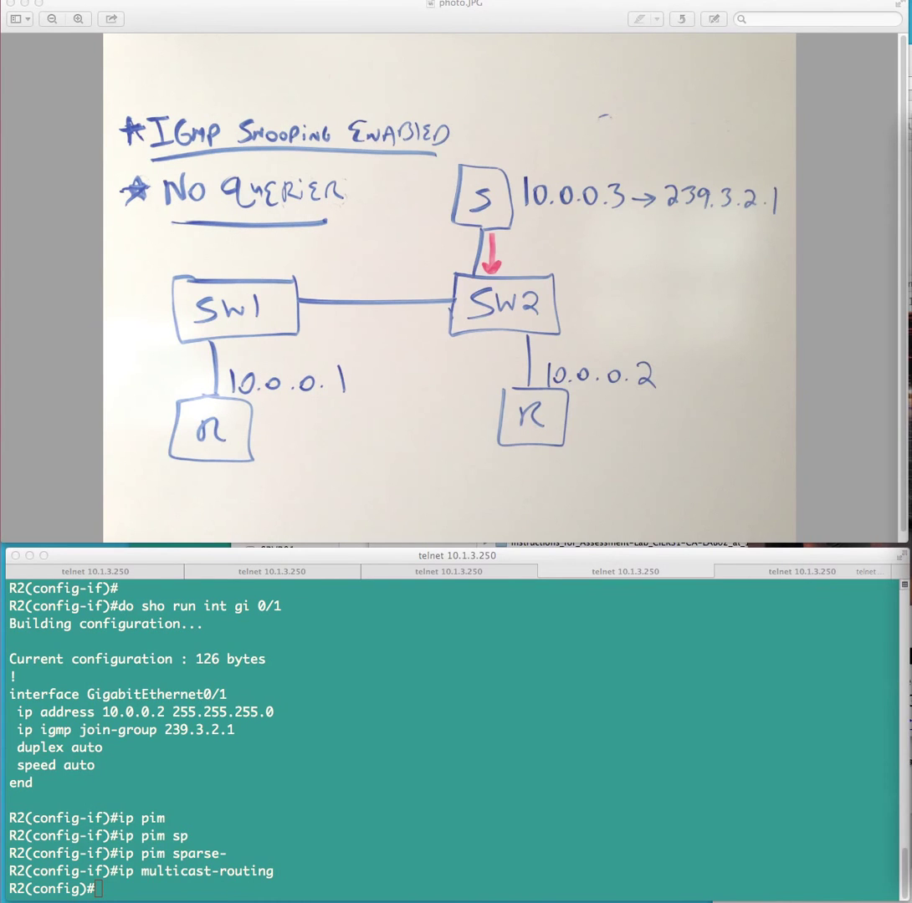
- In the SW1 session, run "show ip igmp snooping querier" three times to check for a querier
{"action": "left_click", "coordinate": [134, 573]}
{"action": "type", "text": "show ip igmp snooping querier"}
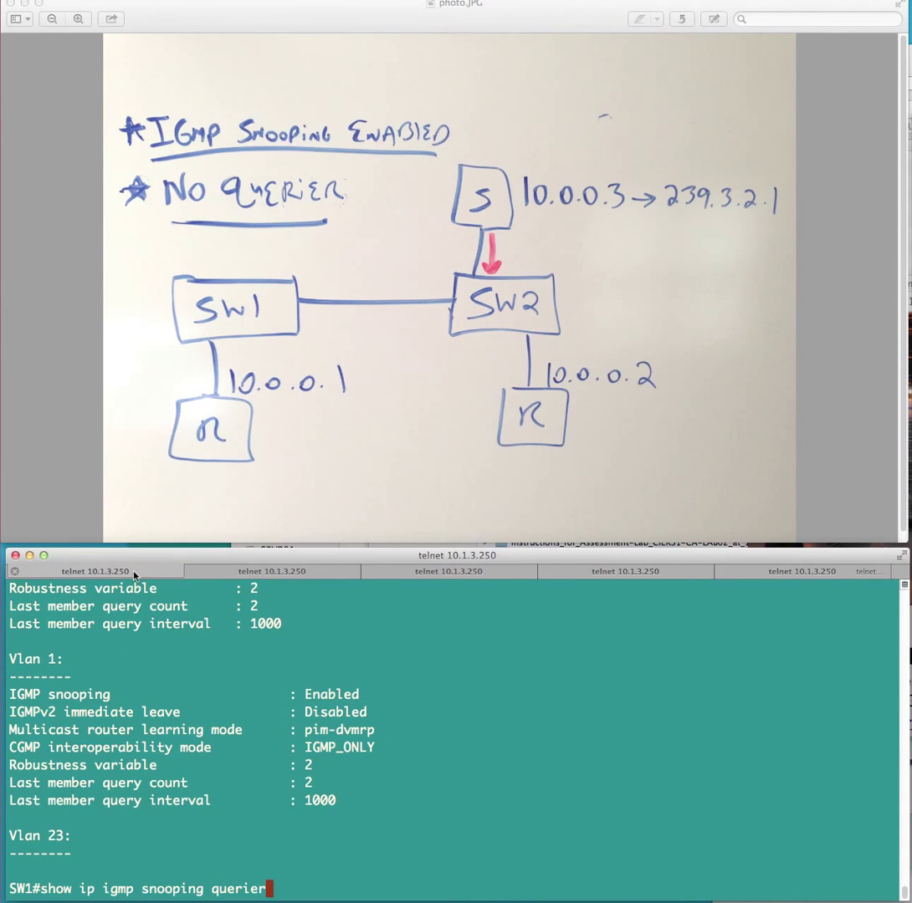
{"action": "key", "text": "Return"}
{"action": "key", "text": "Up"}
{"action": "key", "text": "Return"}
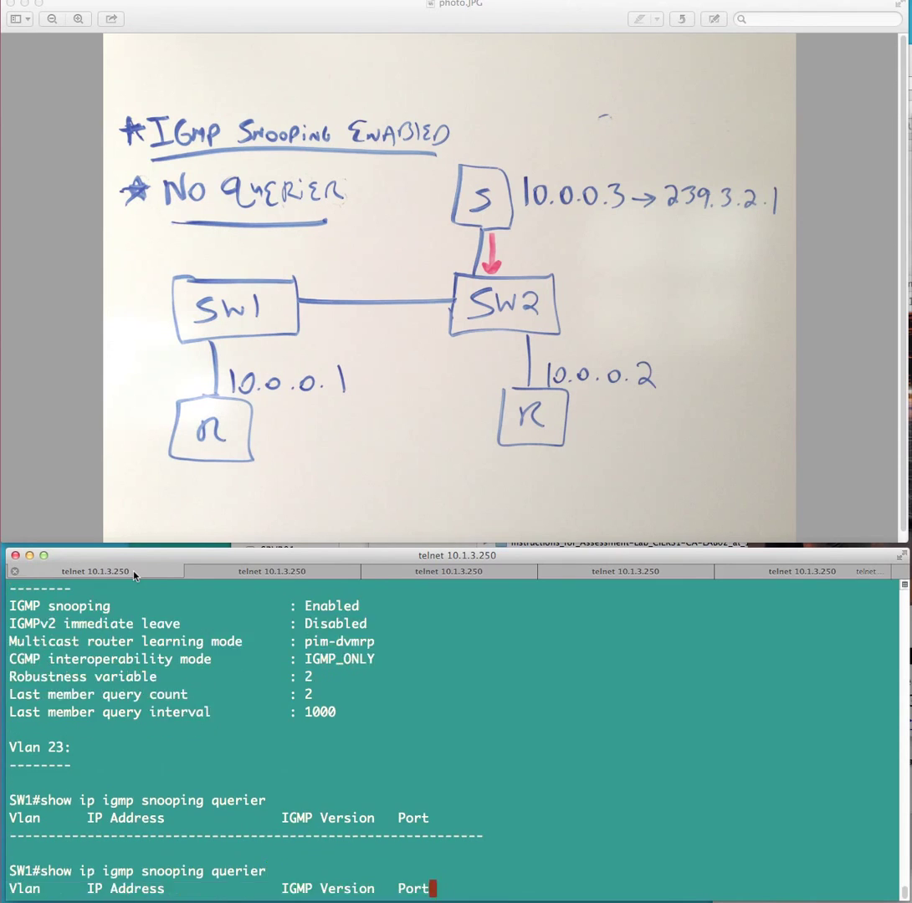
{"action": "key", "text": "Up"}
{"action": "key", "text": "Return"}
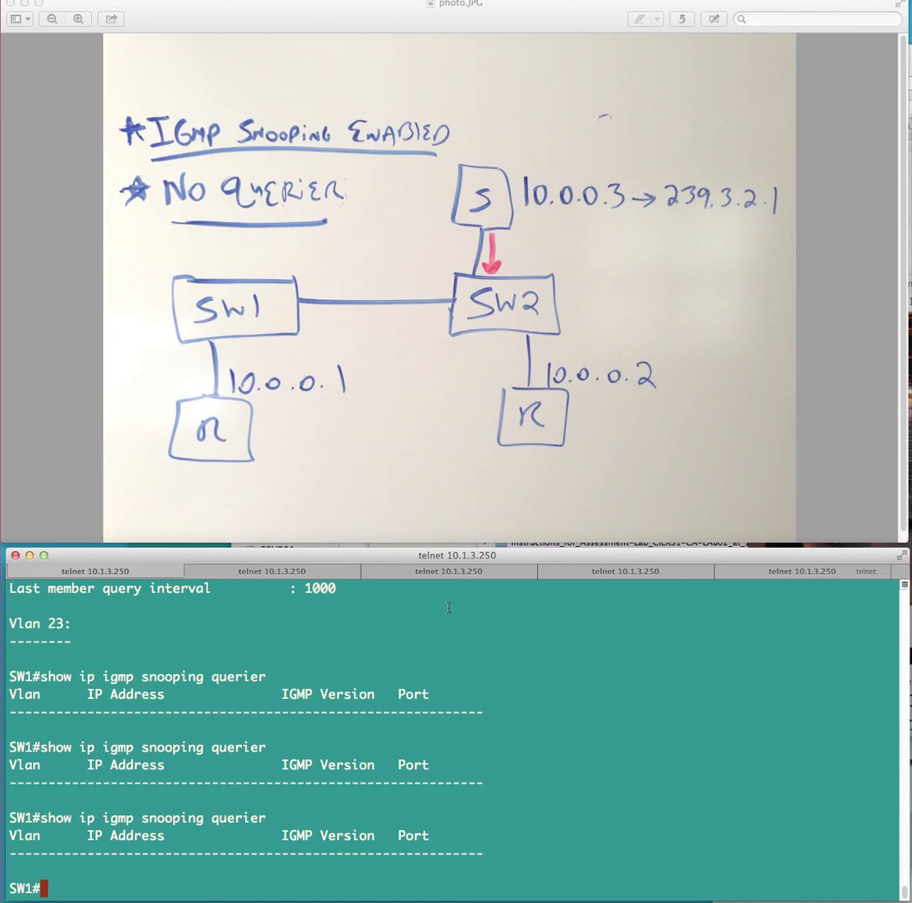
- In the R2 session, review the GigabitEthernet0/1 configuration with "do sho run int gi 0/1"
{"action": "left_click", "coordinate": [607, 572]}
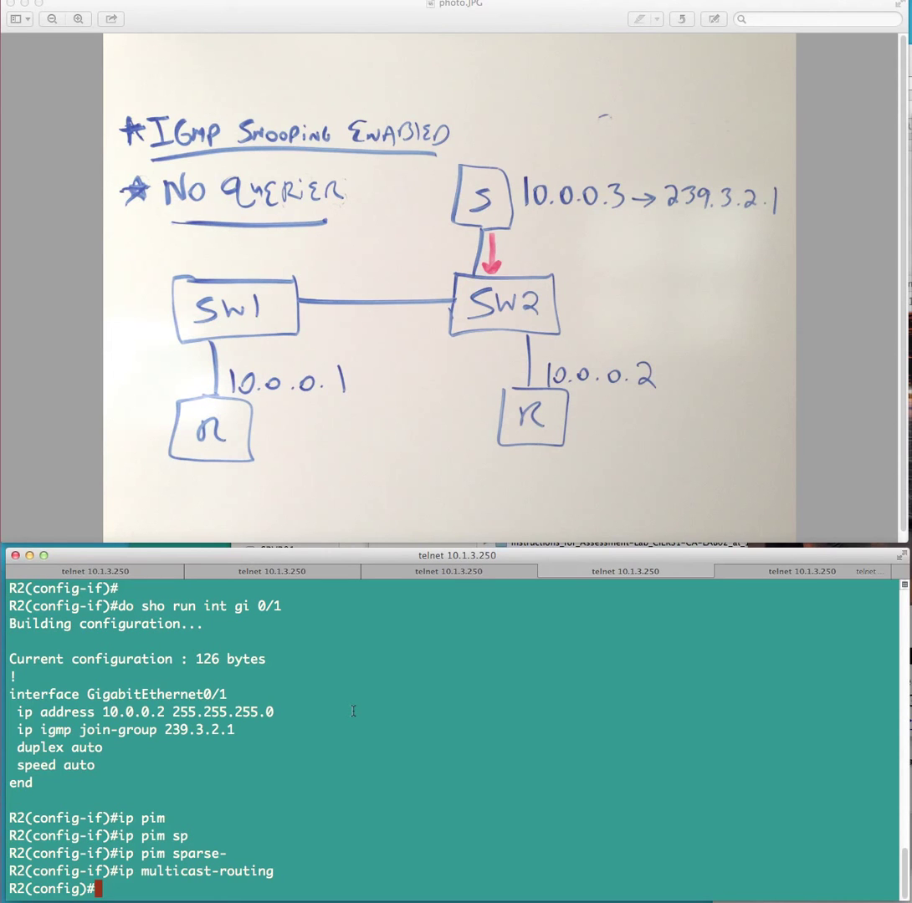
{"action": "type", "text": "do sho run int gi 0/1"}
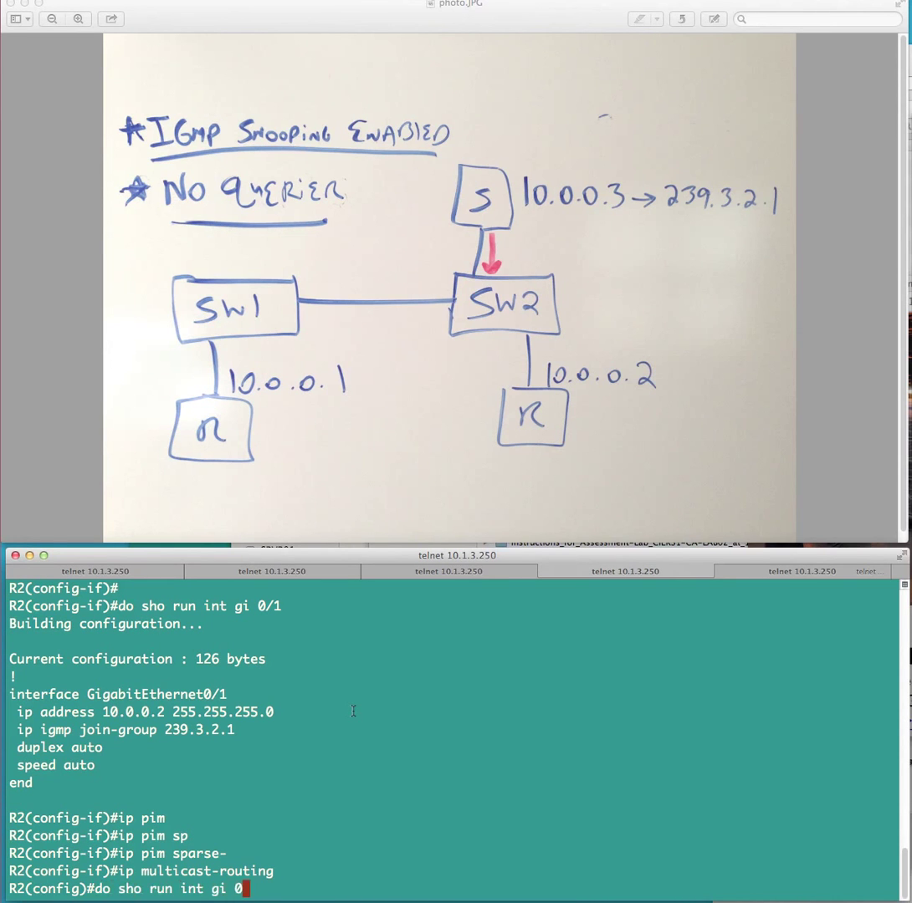
{"action": "key", "text": "Return"}
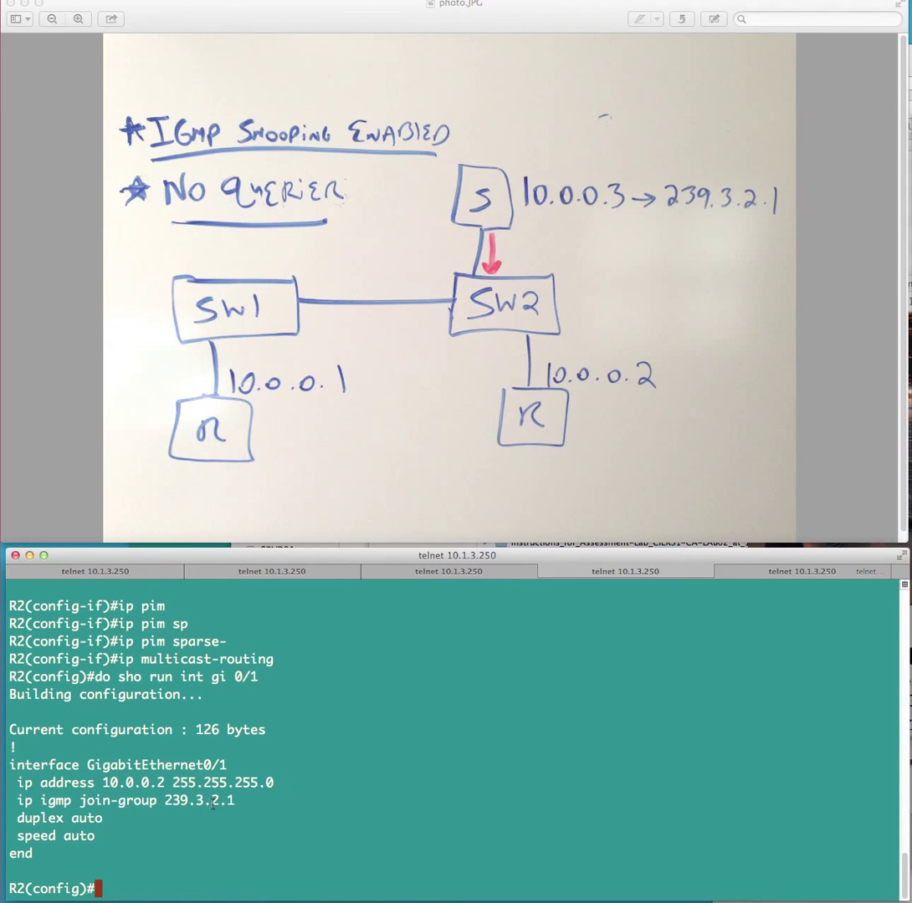
- Enter interface gi 0/1 on R2 and enable PIM sparse mode on it
{"action": "type", "text": "int gi 0/1"}
{"action": "key", "text": "Return"}
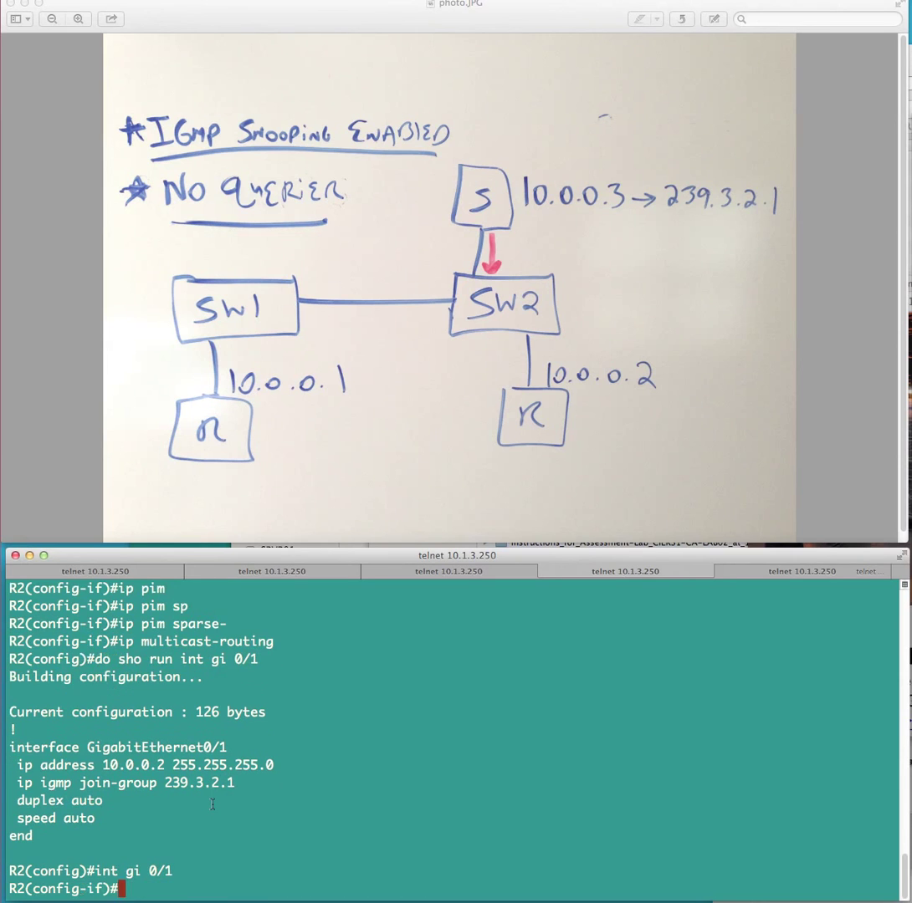
{"action": "type", "text": "ip"}
{"action": "key", "text": "BackSpace"}
{"action": "key", "text": "BackSpace"}
{"action": "type", "text": "iip"}
{"action": "key", "text": "BackSpace"}
{"action": "key", "text": "BackSpace"}
{"action": "type", "text": "p pim sp"}
{"action": "key", "text": "Tab"}
{"action": "key", "text": "Tab"}
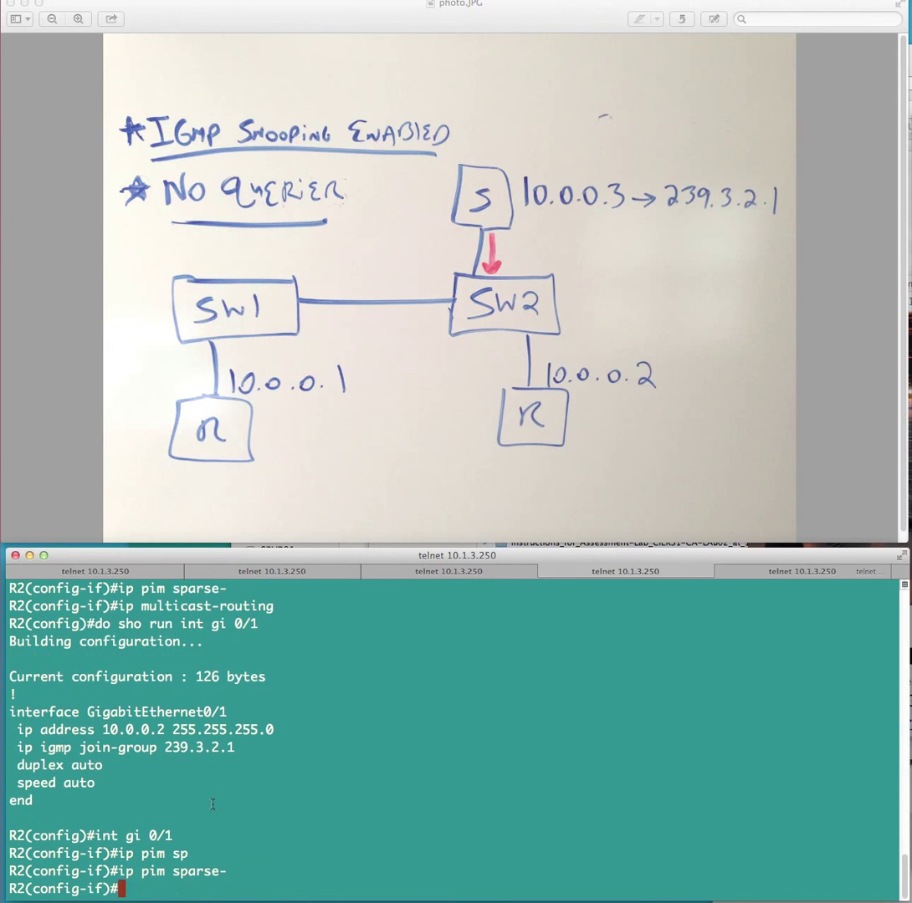
- In the SW1 session, rerun "show ip igmp snooping querier" and highlight the querier entry
{"action": "left_click", "coordinate": [100, 572]}
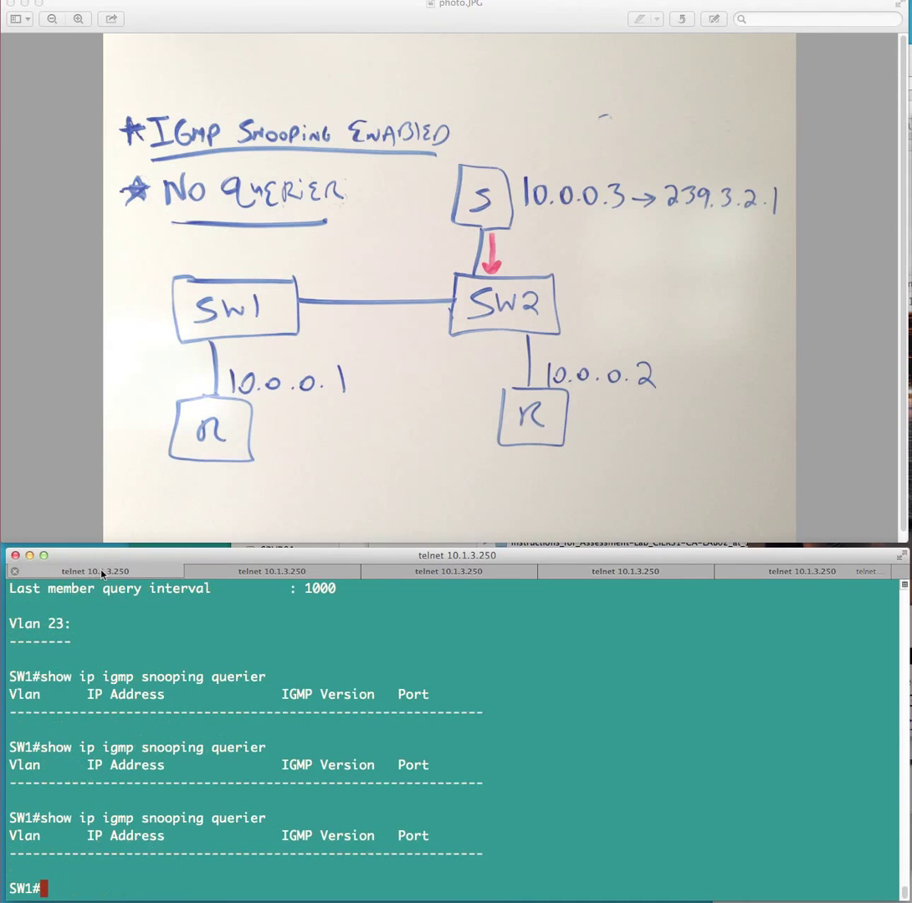
{"action": "key", "text": "Up"}
{"action": "key", "text": "Return"}
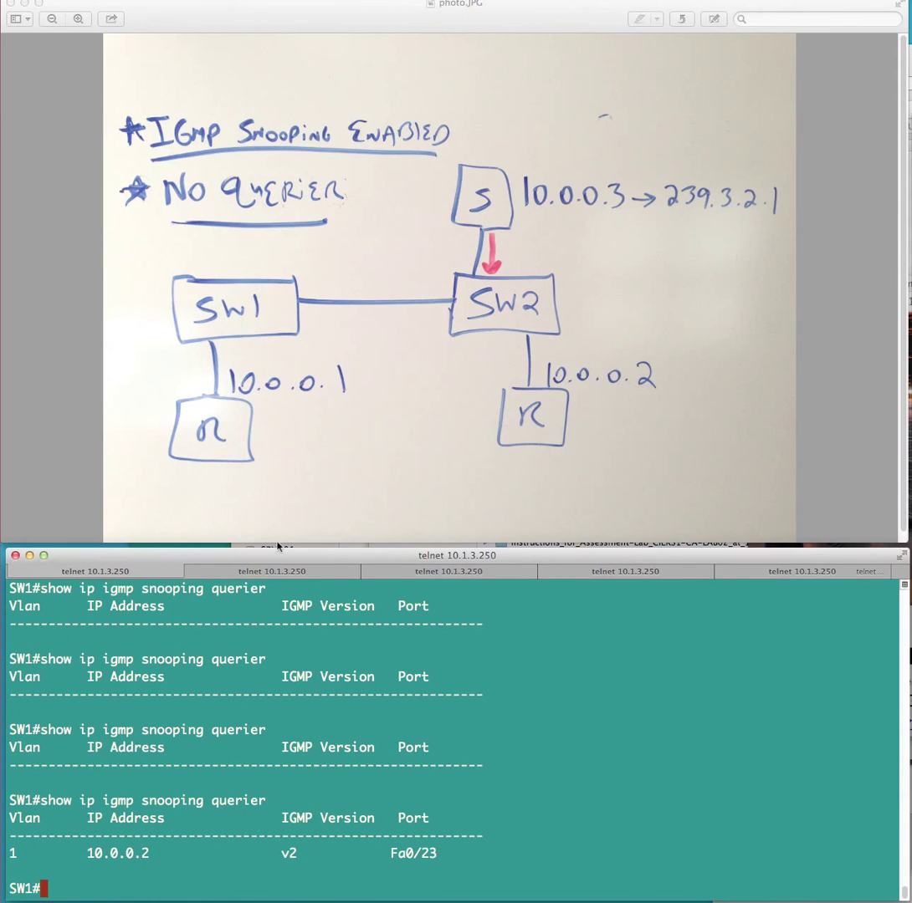
{"action": "left_click_drag", "start_coordinate": [451, 853], "coordinate": [180, 835]}
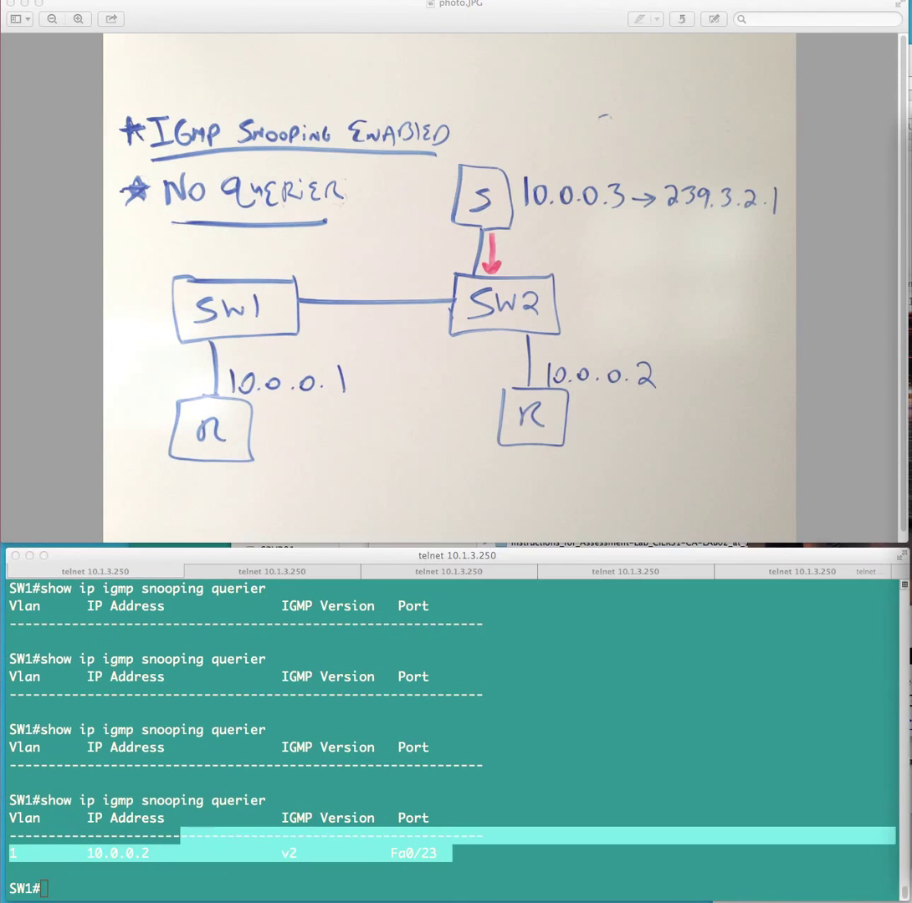
- Bring the SRVR01 Wireshark window into view to check the ICMP capture, and move it mostly off screen again
{"action": "left_click_drag", "start_coordinate": [910, 123], "coordinate": [368, 158]}
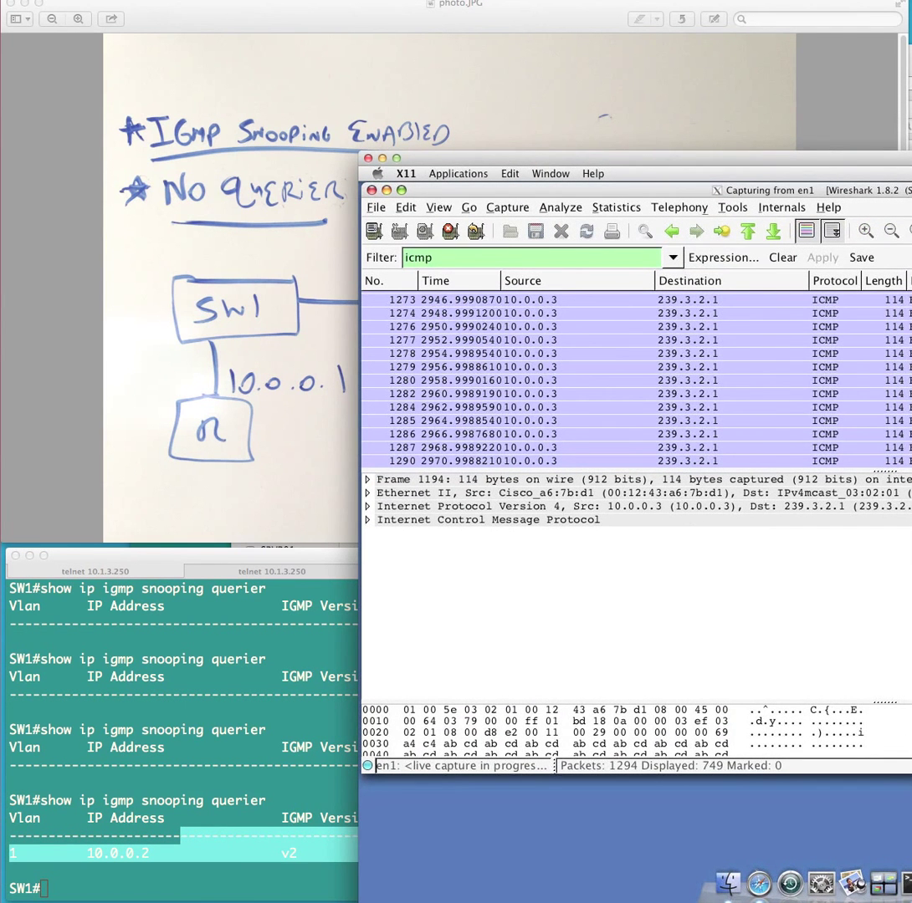
{"action": "key", "text": "ctrl+shift+p"}
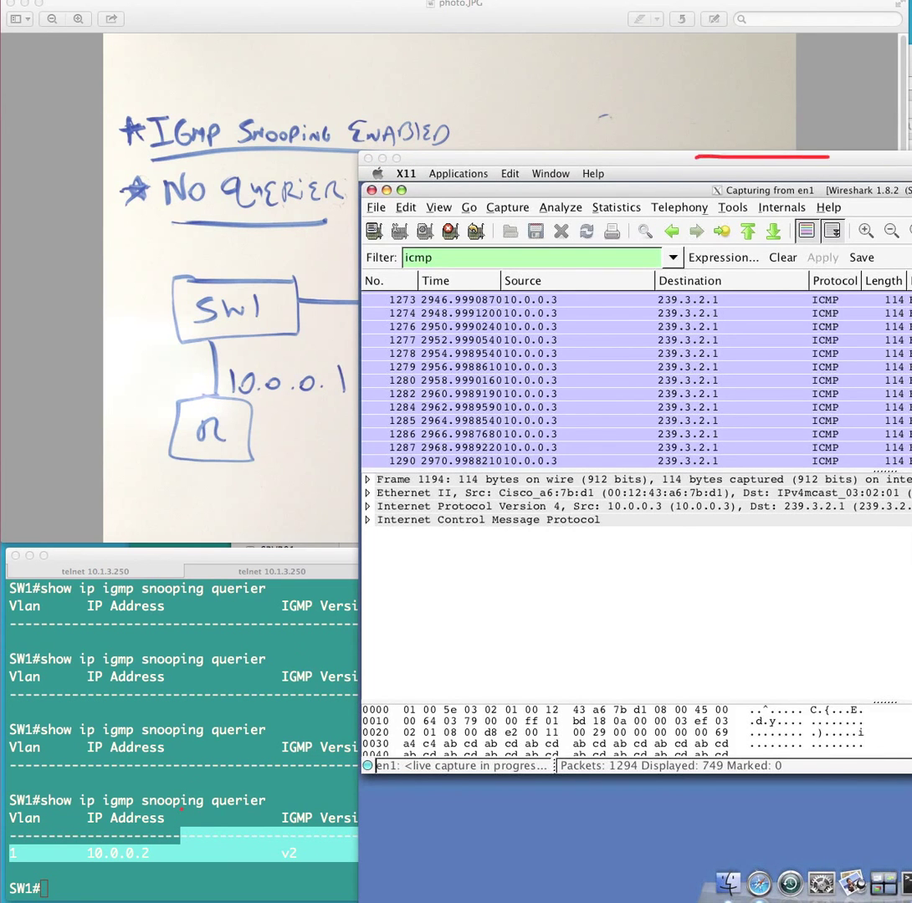
{"action": "left_click_drag", "start_coordinate": [695, 155], "coordinate": [911, 154]}
{"action": "key", "text": "Delete"}
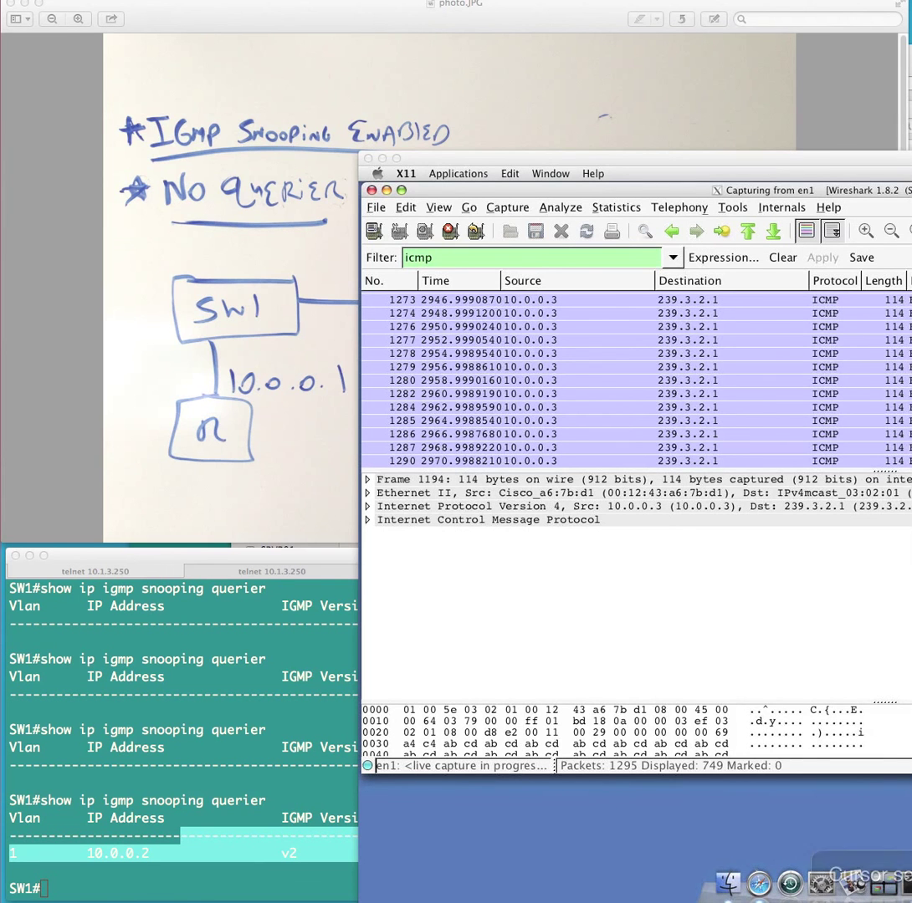
{"action": "left_click_drag", "start_coordinate": [422, 158], "coordinate": [901, 186]}
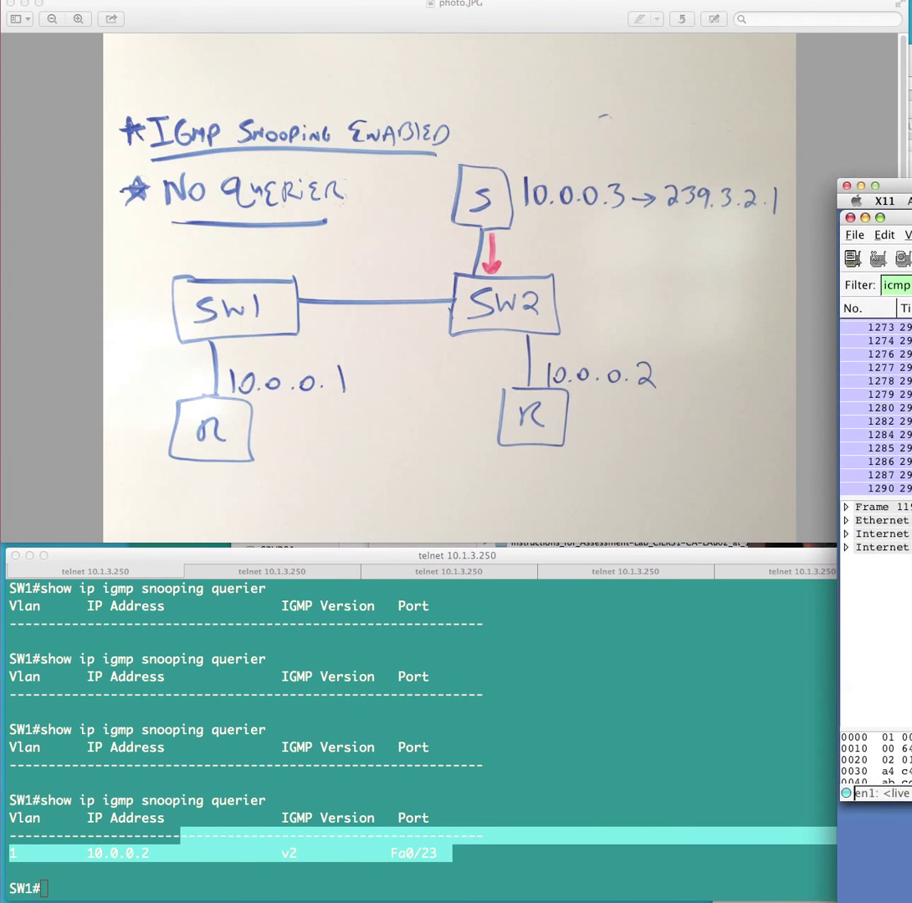
- Annotate the diagram in red with the traffic path from S through SW2 to SW1, and label SW2's receiver port 0/2
{"action": "key", "text": "ctrl+Tab"}
{"action": "left_click", "coordinate": [529, 222]}
{"action": "mouse_move", "coordinate": [491, 209]}
{"action": "left_mouse_down"}
{"action": "mouse_move", "coordinate": [491, 285]}
{"action": "mouse_move", "coordinate": [295, 291]}
{"action": "left_mouse_up"}
{"action": "left_click_drag", "start_coordinate": [442, 295], "coordinate": [450, 309]}
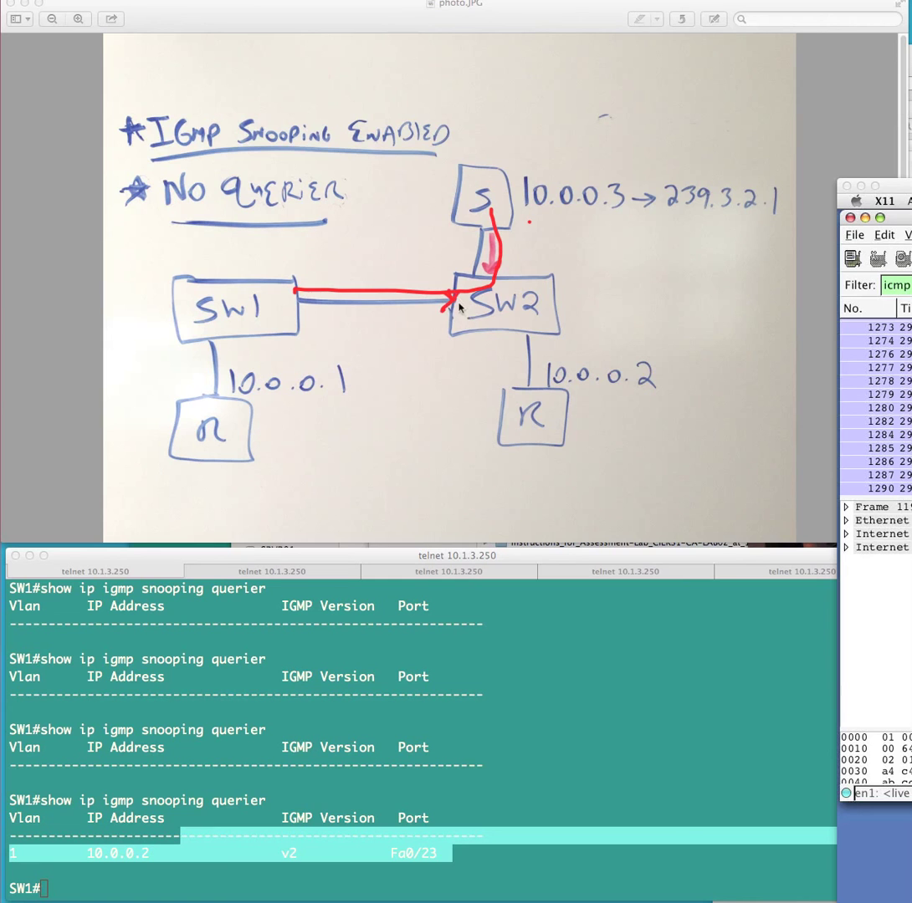
{"action": "left_click_drag", "start_coordinate": [435, 293], "coordinate": [427, 308]}
{"action": "key", "text": "Escape"}
{"action": "key", "text": "p"}
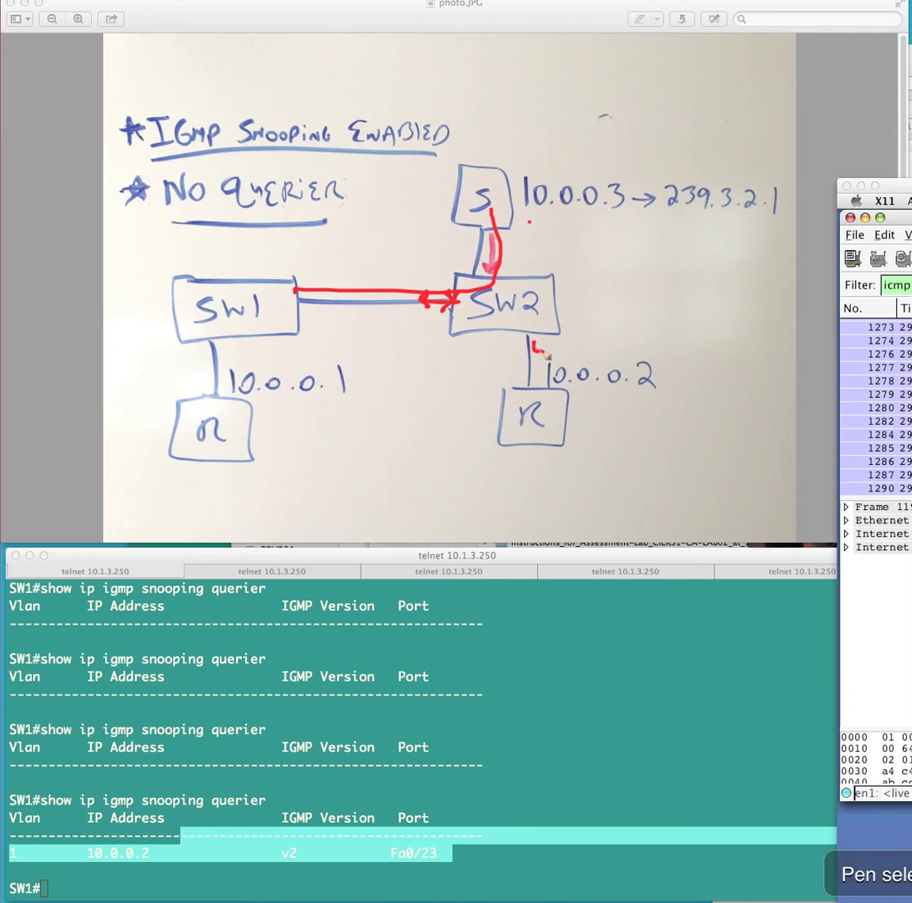
{"action": "mouse_move", "coordinate": [536, 342]}
{"action": "left_mouse_down"}
{"action": "mouse_move", "coordinate": [560, 343]}
{"action": "mouse_move", "coordinate": [549, 351]}
{"action": "left_mouse_up"}
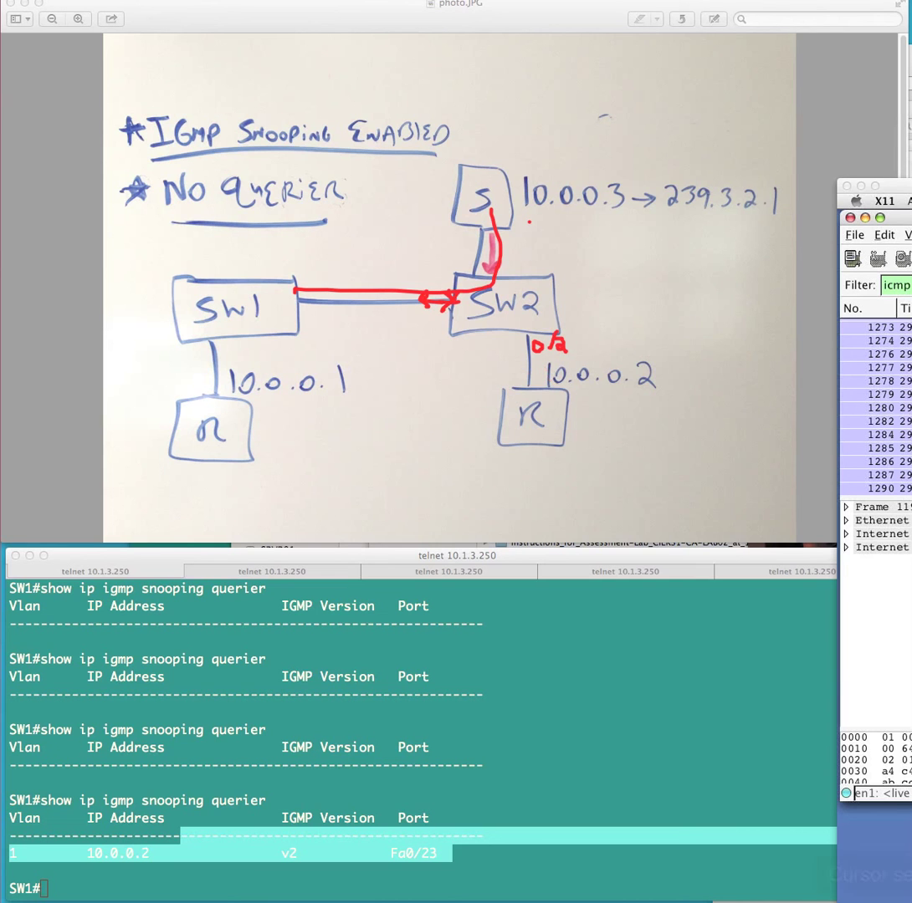
- In the SW2 session, run "show ip igmp snooping groups", highlight the 239.3.2.1 entry, and clear the diagram annotations
{"action": "left_click", "coordinate": [257, 583]}
{"action": "left_click", "coordinate": [272, 572]}
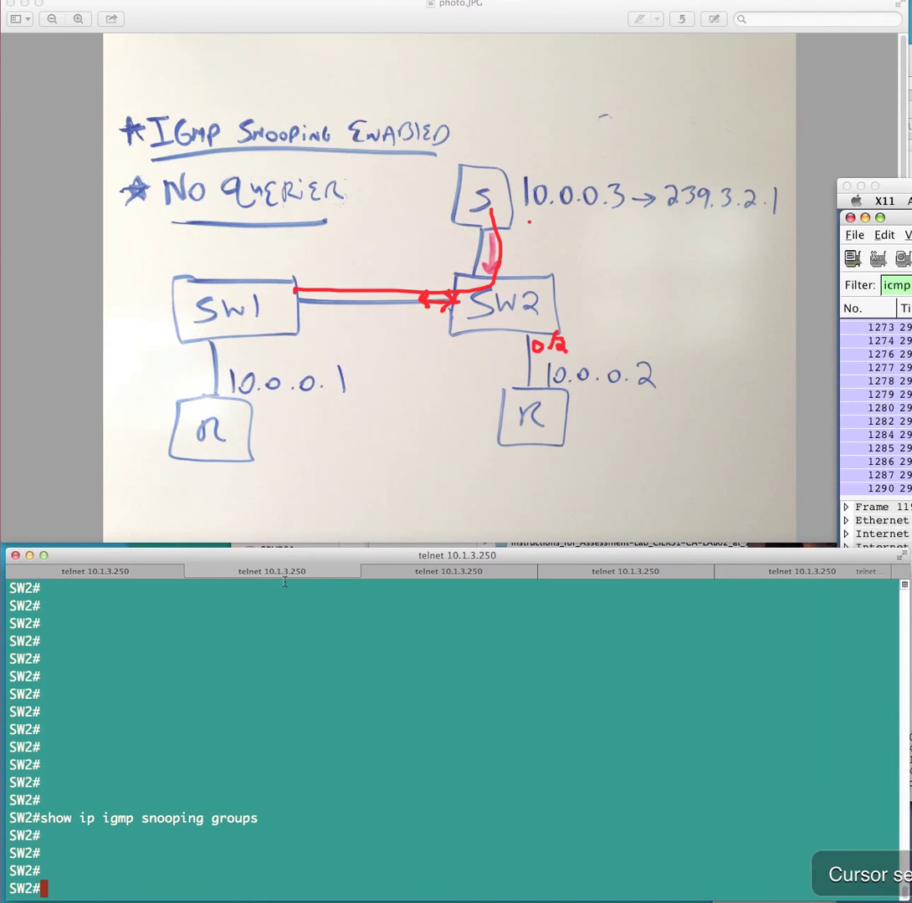
{"action": "type", "text": "sho"}
{"action": "key", "text": "Tab"}
{"action": "key", "text": "BackSpace"}
{"action": "key", "text": "BackSpace"}
{"action": "key", "text": "BackSpace"}
{"action": "key", "text": "BackSpace"}
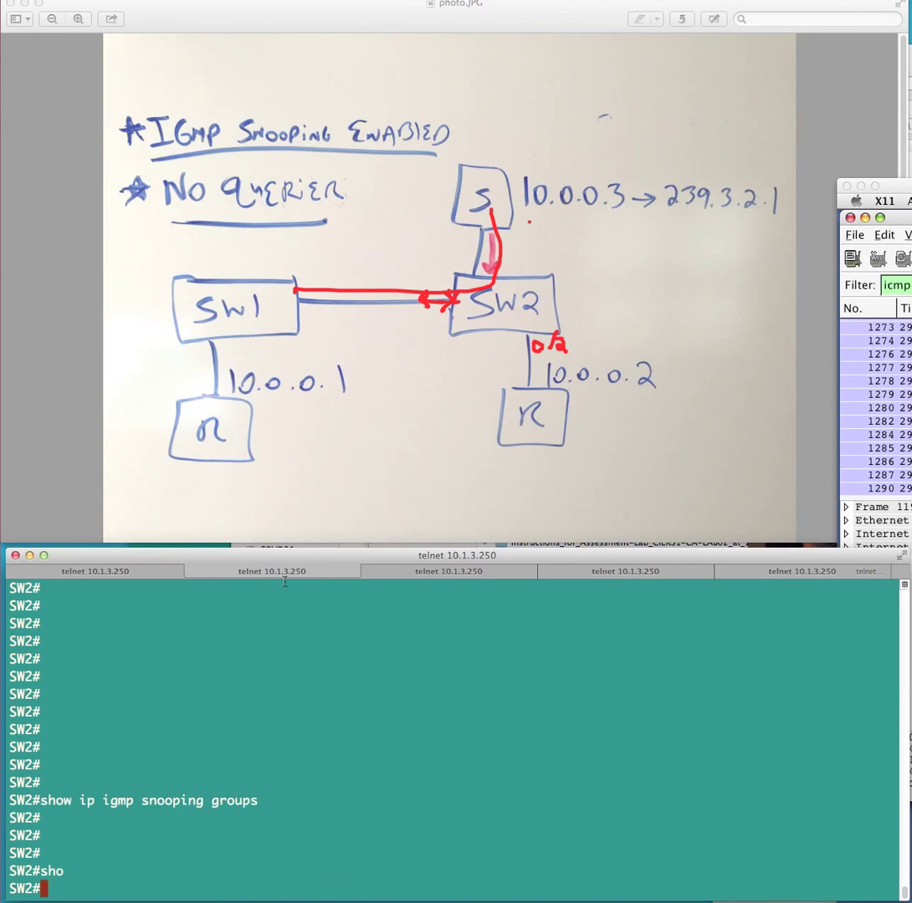
{"action": "key", "text": "Up"}
{"action": "key", "text": "Return"}
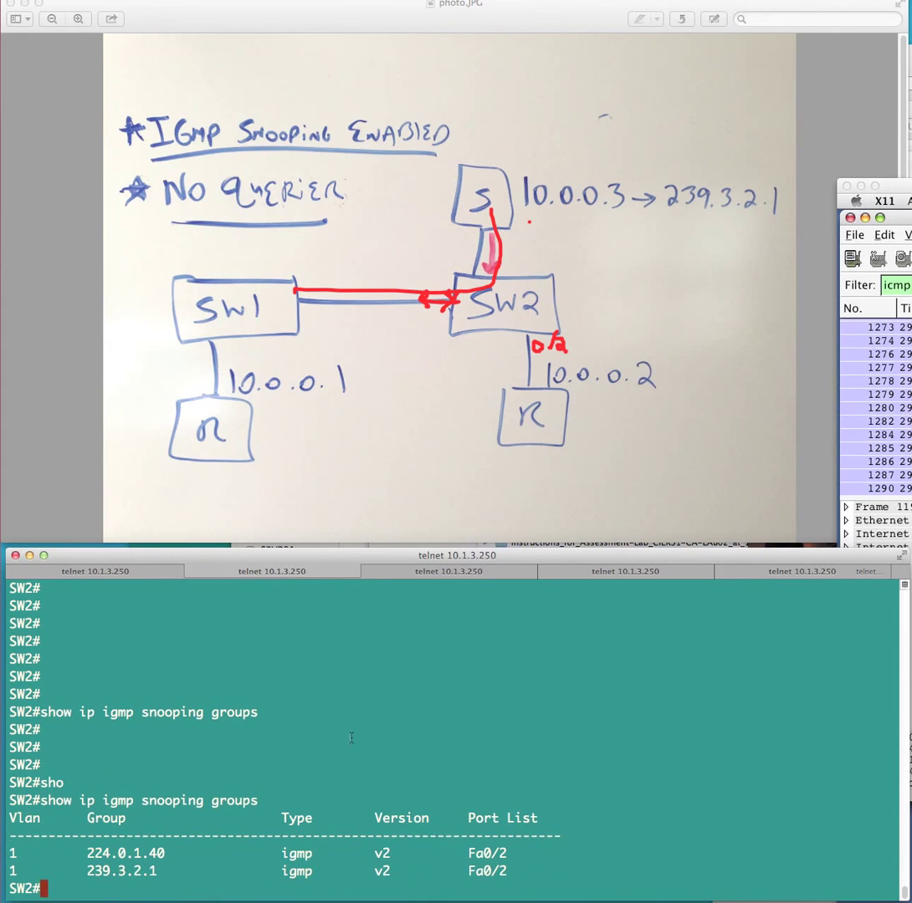
{"action": "mouse_move", "coordinate": [506, 870]}
{"action": "left_mouse_down"}
{"action": "mouse_move", "coordinate": [181, 853]}
{"action": "mouse_move", "coordinate": [9, 882]}
{"action": "mouse_move", "coordinate": [13, 869]}
{"action": "mouse_move", "coordinate": [410, 882]}
{"action": "mouse_move", "coordinate": [512, 869]}
{"action": "left_mouse_up"}
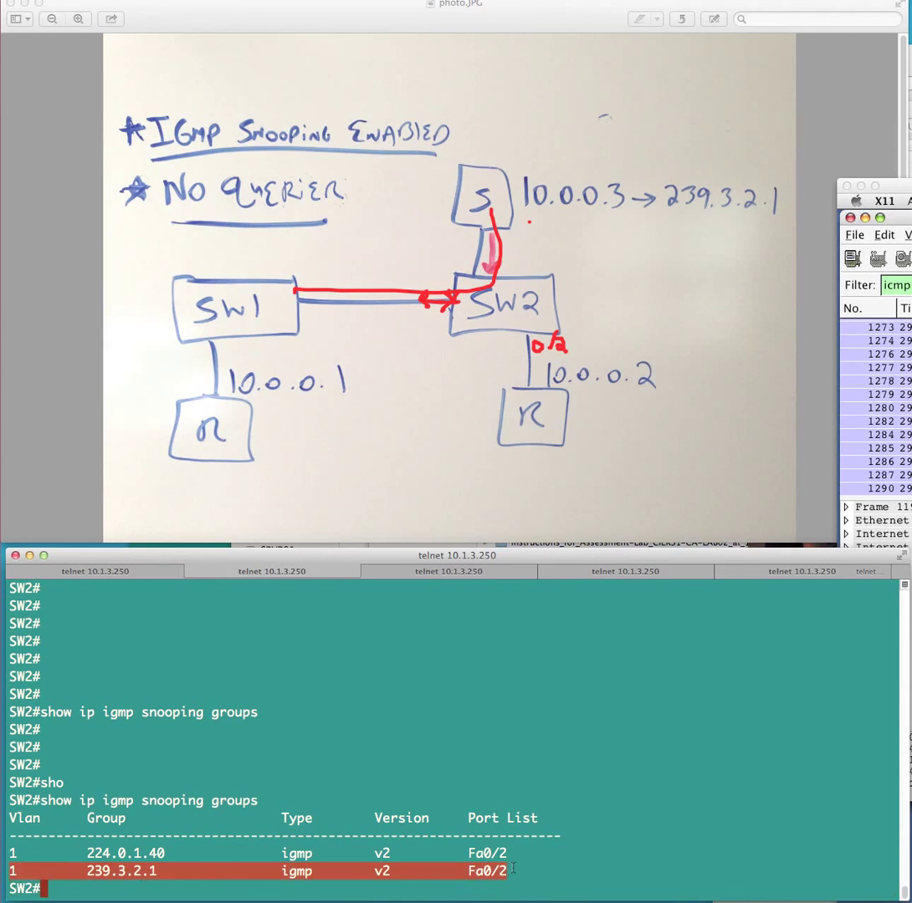
{"action": "left_click", "coordinate": [511, 871]}
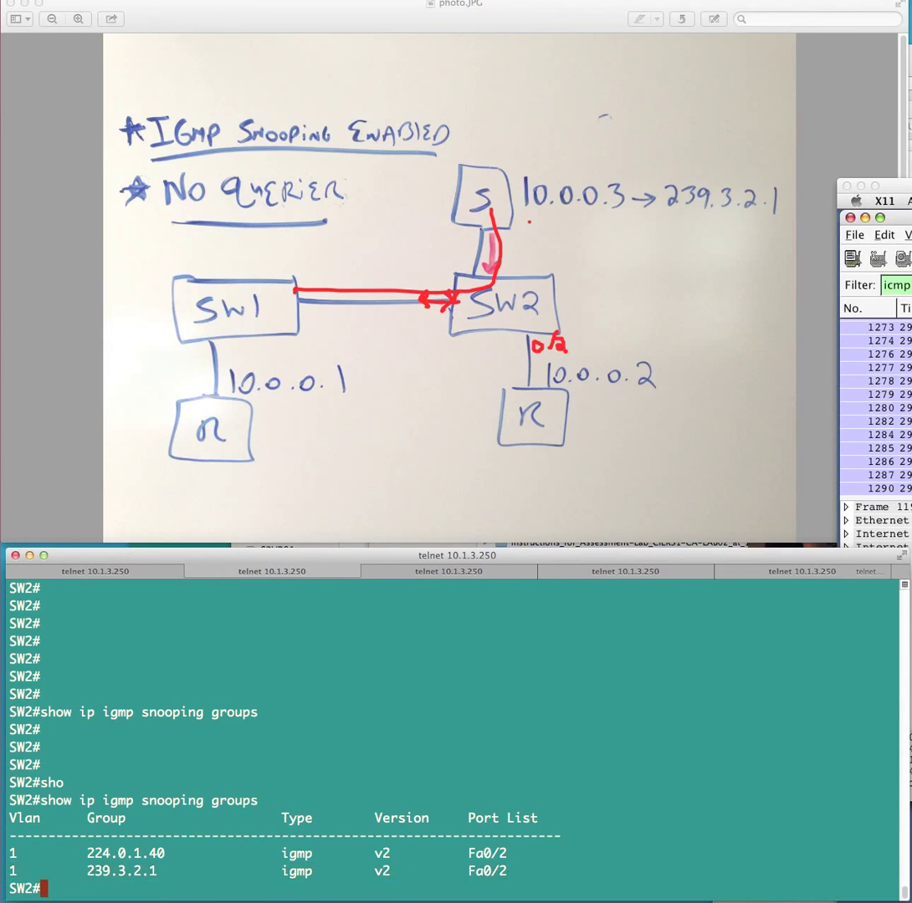
{"action": "key", "text": "Escape"}
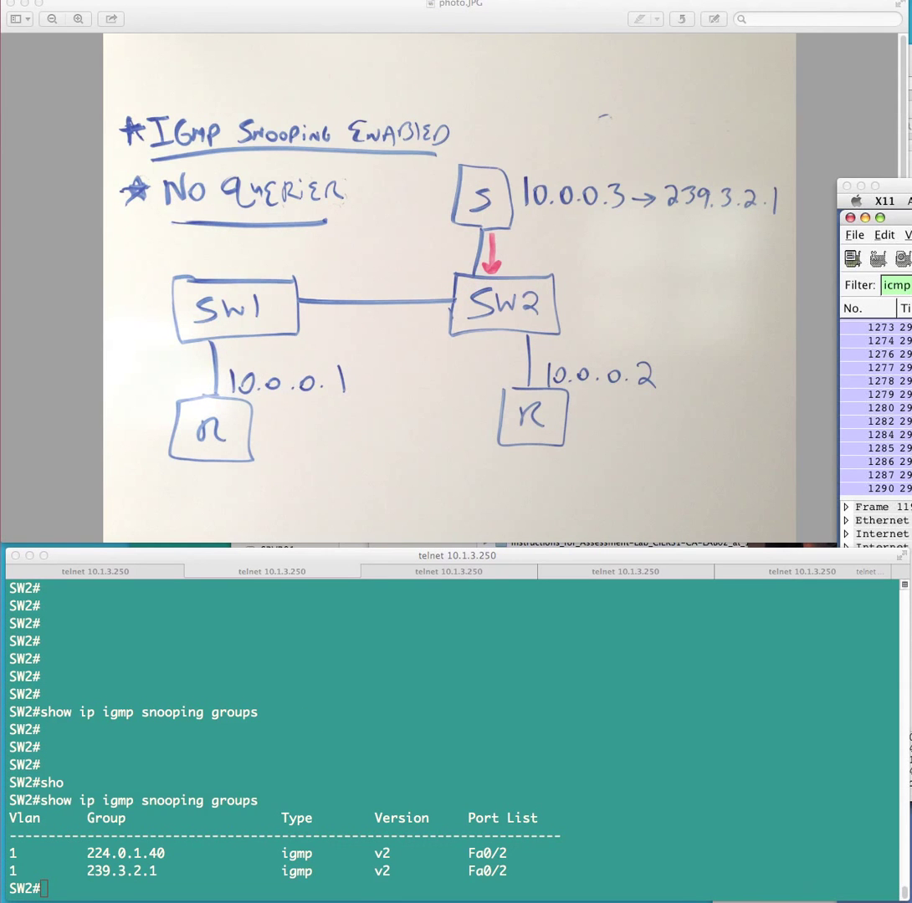
- Mark the SW1–SW2 link on the diagram, recheck the Wireshark ICMP capture, and move its window off screen
{"action": "key", "text": "p"}
{"action": "left_click_drag", "start_coordinate": [312, 269], "coordinate": [361, 276]}
{"action": "key", "text": "c"}
{"action": "left_click_drag", "start_coordinate": [907, 186], "coordinate": [584, 118]}
{"action": "key", "text": "Delete"}
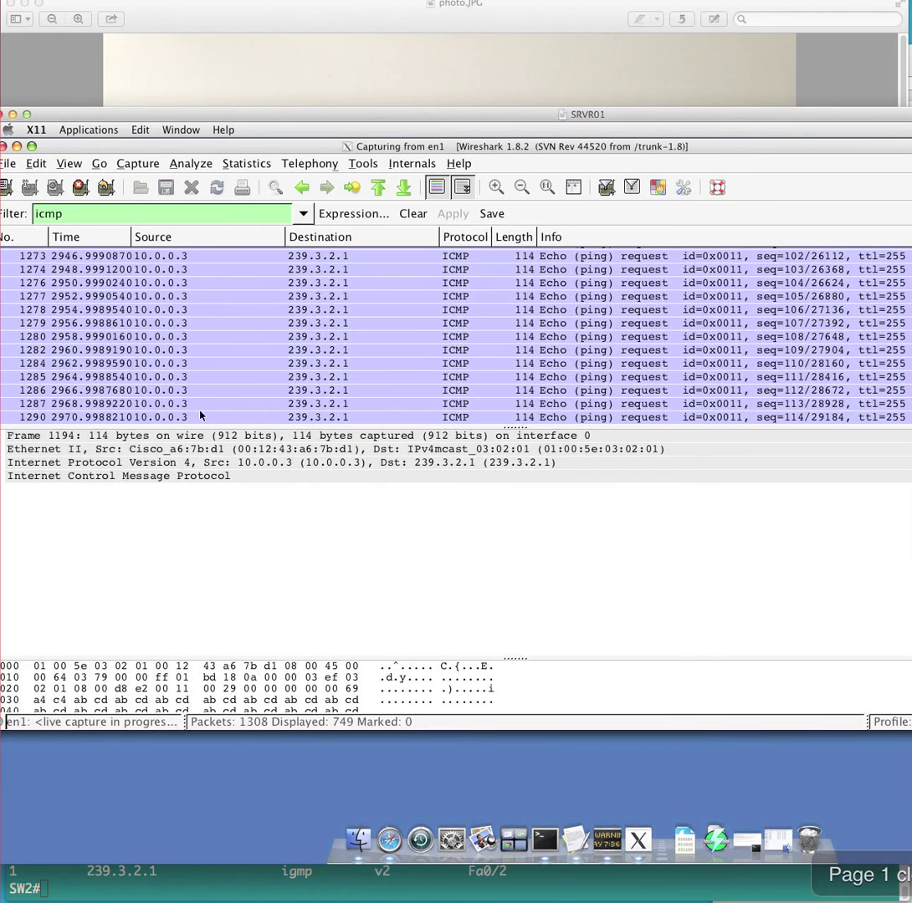
{"action": "left_click_drag", "start_coordinate": [402, 120], "coordinate": [911, 119]}
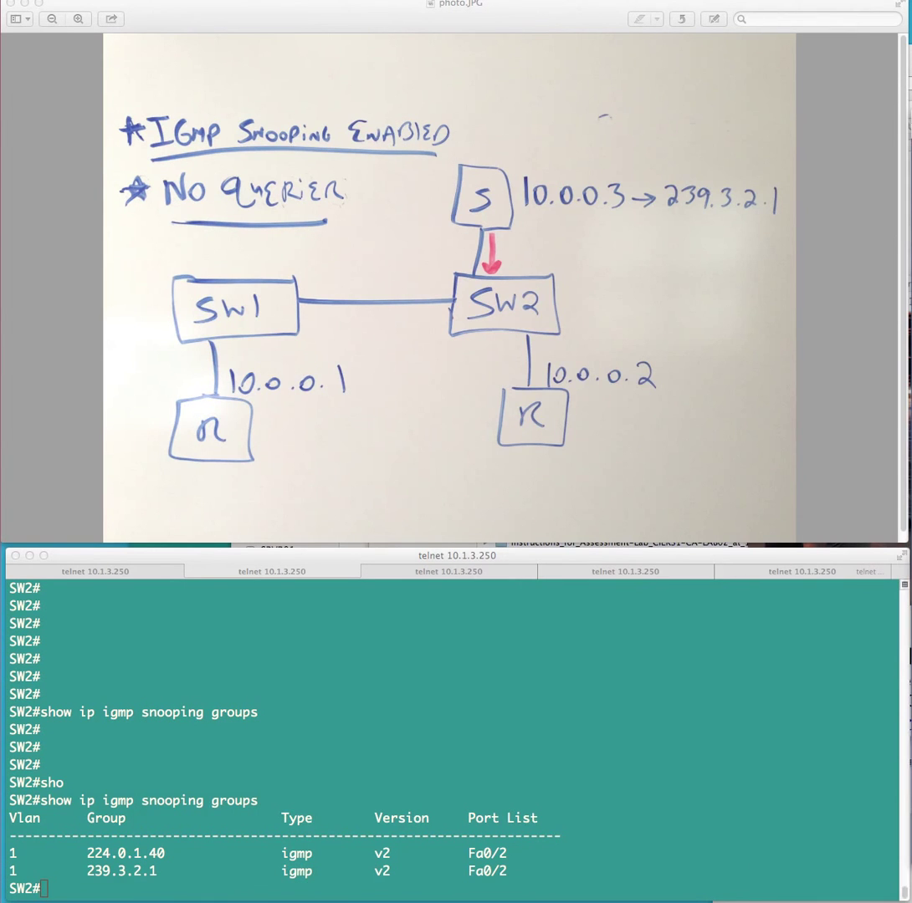
- Draw the path from receiver 10.0.0.1 through SW1 to SW2, and underline 239.3.2.1 and Fa0/2 in the SW2 output
{"action": "key", "text": "p"}
{"action": "left_click_drag", "start_coordinate": [186, 357], "coordinate": [198, 362]}
{"action": "key", "text": "Escape"}
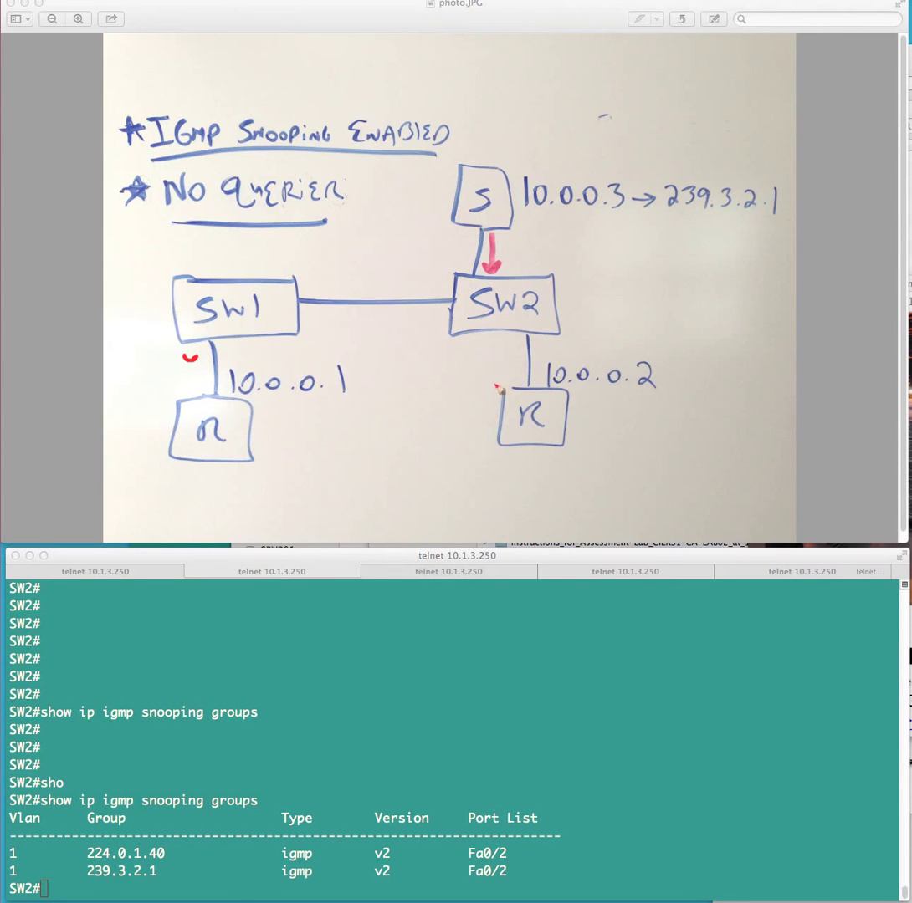
{"action": "key", "text": "p"}
{"action": "mouse_move", "coordinate": [245, 418]}
{"action": "left_mouse_down"}
{"action": "mouse_move", "coordinate": [339, 420]}
{"action": "mouse_move", "coordinate": [302, 424]}
{"action": "left_mouse_up"}
{"action": "mouse_move", "coordinate": [220, 411]}
{"action": "left_mouse_down"}
{"action": "mouse_move", "coordinate": [208, 347]}
{"action": "mouse_move", "coordinate": [239, 320]}
{"action": "mouse_move", "coordinate": [417, 301]}
{"action": "mouse_move", "coordinate": [452, 304]}
{"action": "mouse_move", "coordinate": [451, 316]}
{"action": "left_mouse_up"}
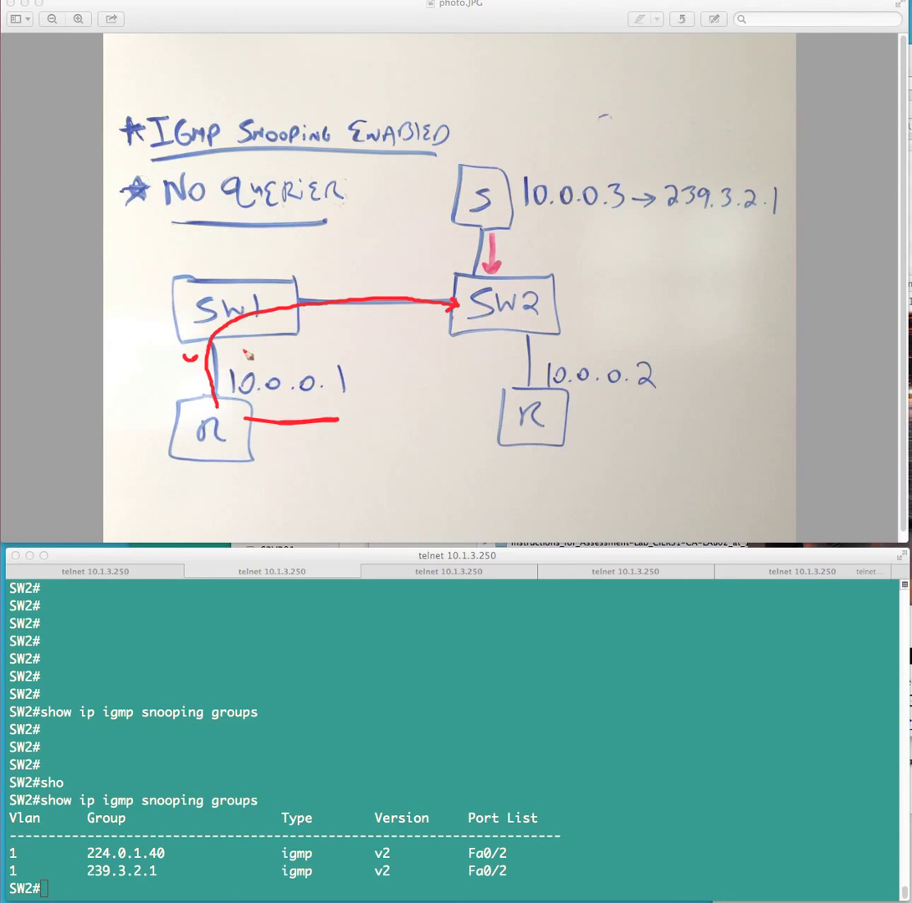
{"action": "left_click_drag", "start_coordinate": [93, 878], "coordinate": [173, 885]}
{"action": "left_click_drag", "start_coordinate": [509, 878], "coordinate": [566, 880]}
- Clear the annotations and, in the R1 session, join interface gi 0/0 to multicast group 239.3.2.1 with "ip igmp join-group"
{"action": "left_click", "coordinate": [464, 572]}
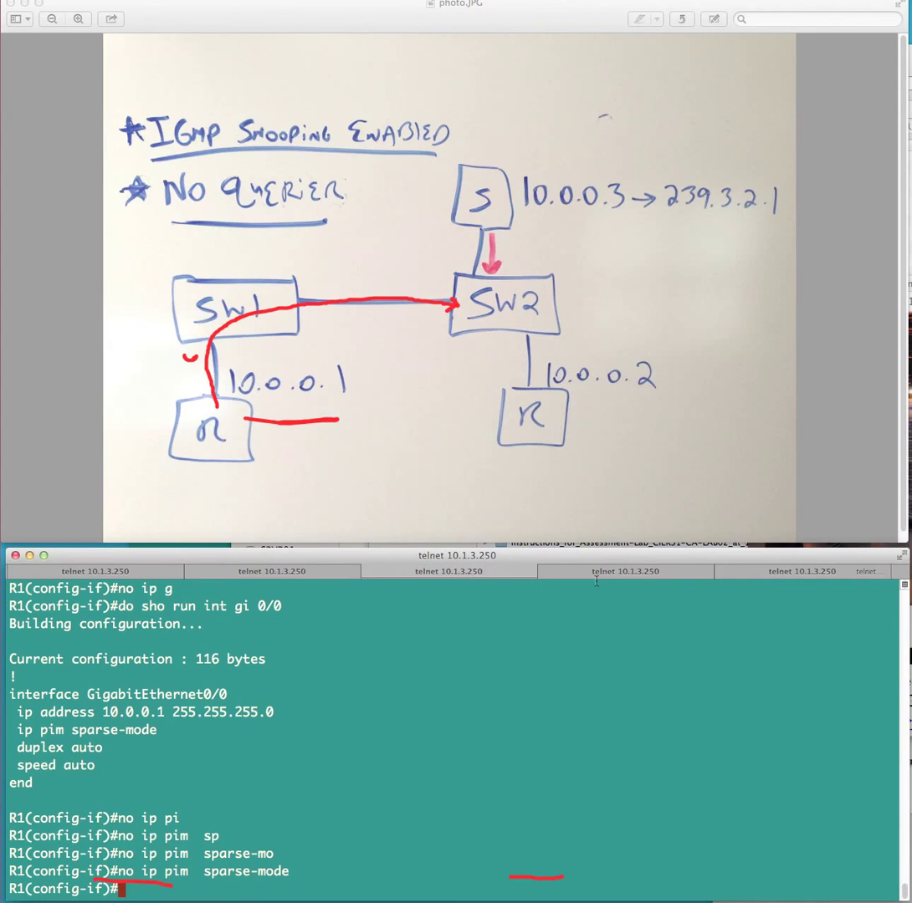
{"action": "key", "text": "Escape"}
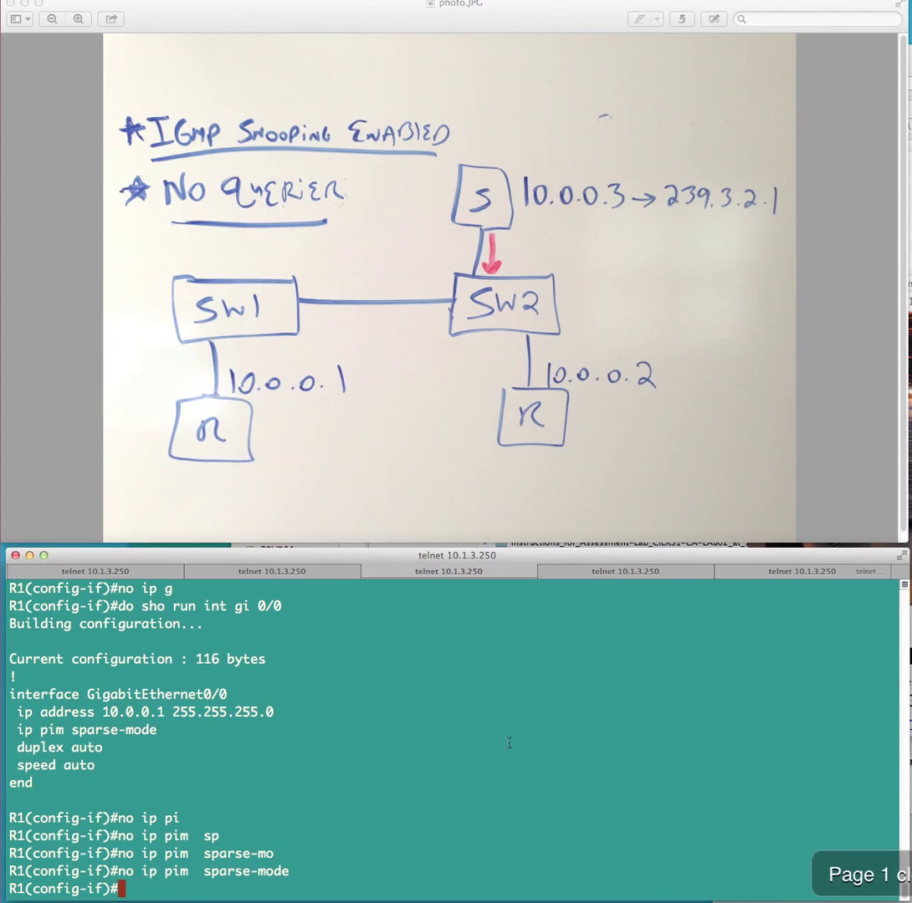
{"action": "key", "text": "Return"}
{"action": "key", "text": "Return"}
{"action": "key", "text": "Return"}
{"action": "key", "text": "Return"}
{"action": "key", "text": "Return"}
{"action": "key", "text": "Return"}
{"action": "key", "text": "Return"}
{"action": "key", "text": "Return"}
{"action": "key", "text": "Return"}
{"action": "key", "text": "Return"}
{"action": "key", "text": "Return"}
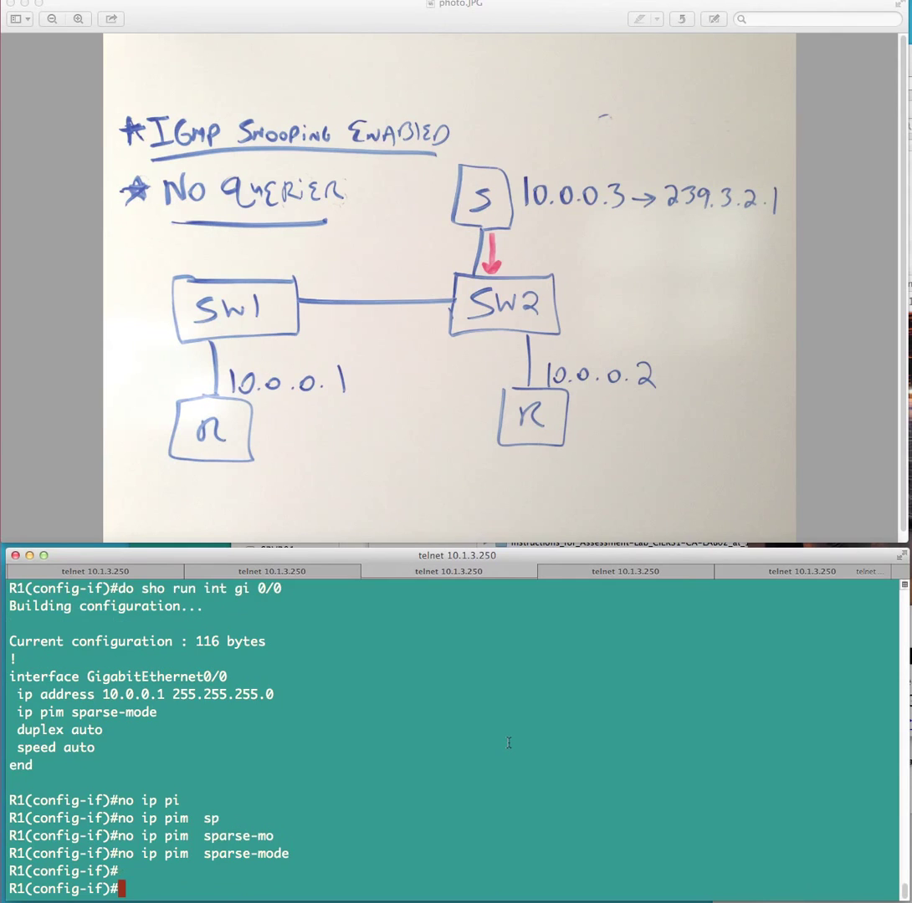
{"action": "type", "text": "int gi 0/0"}
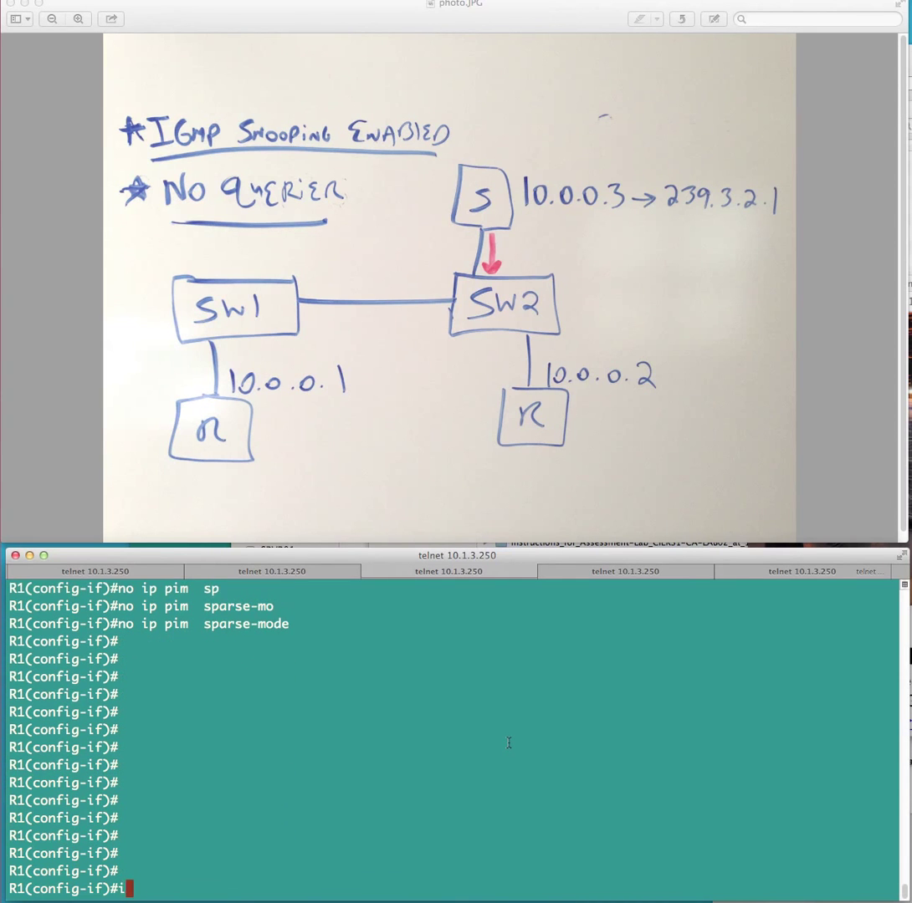
{"action": "key", "text": "Return"}
{"action": "type", "text": "ip ig"}
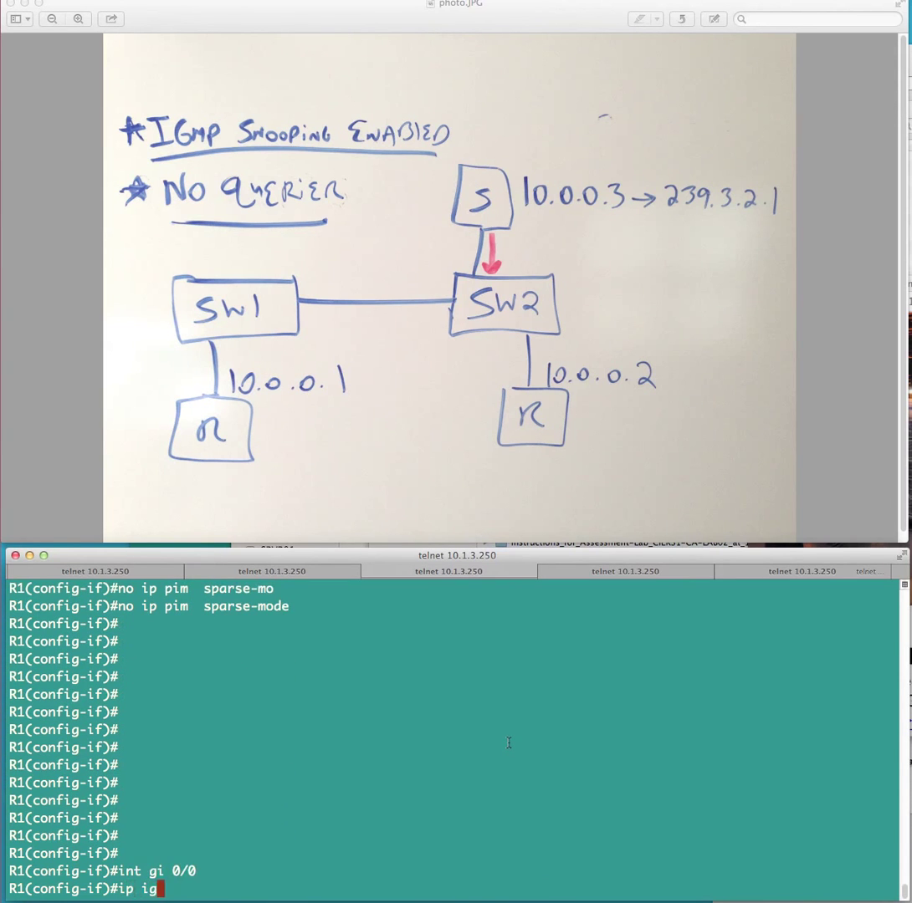
{"action": "key", "text": "Tab"}
{"action": "type", "text": "jo"}
{"action": "key", "text": "Tab"}
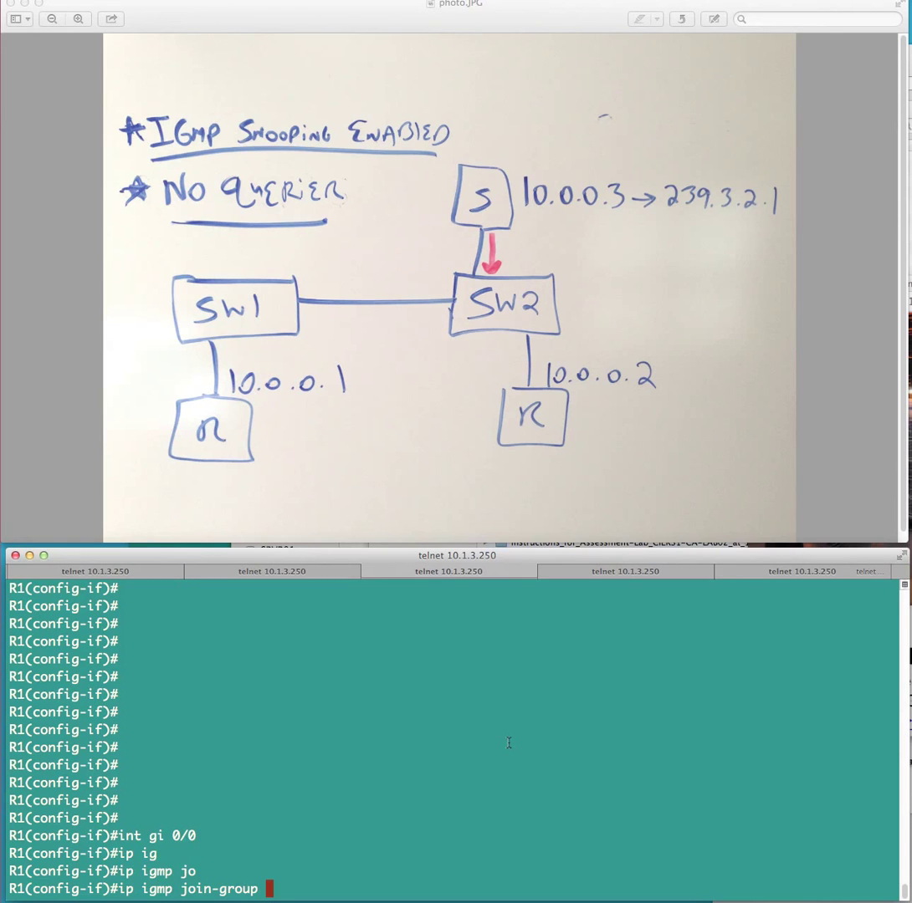
{"action": "type", "text": "?239.3.2.1"}
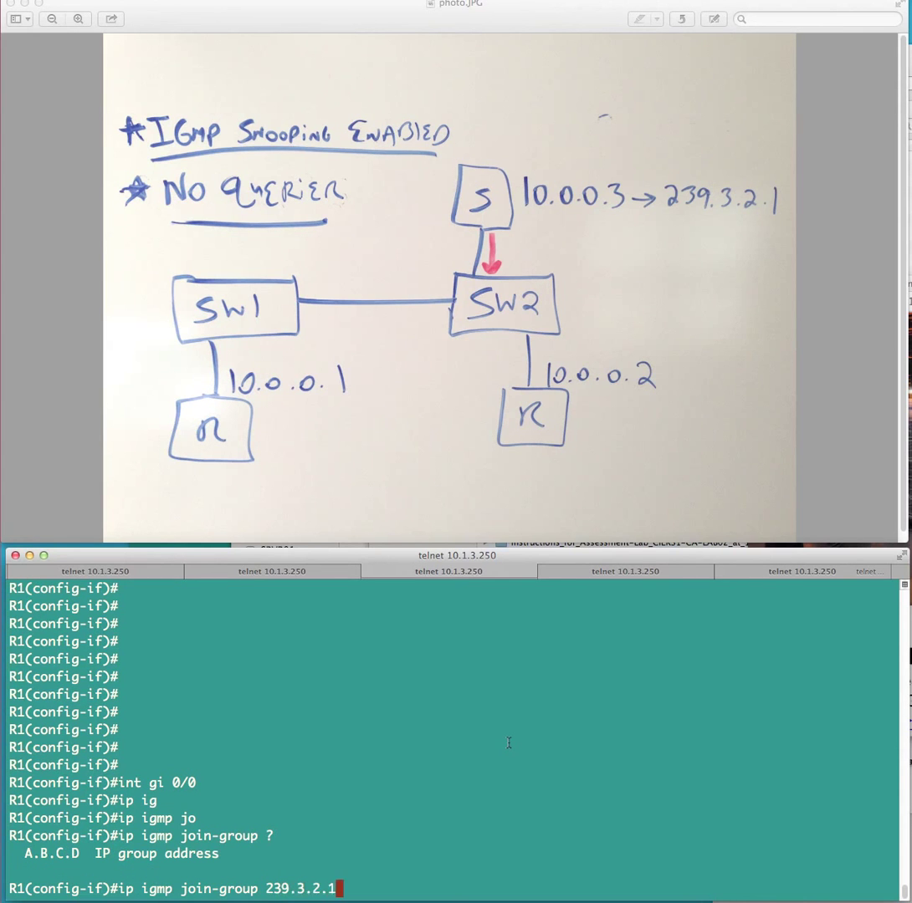
{"action": "key", "text": "Return"}
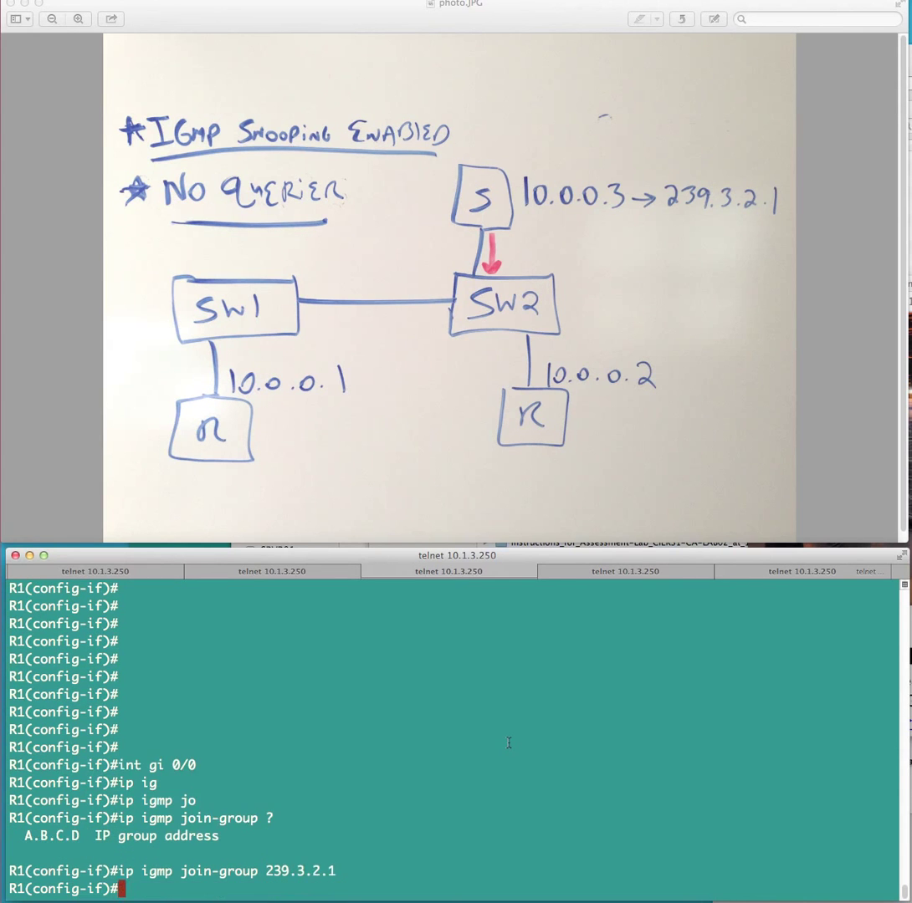
{"action": "left_click", "coordinate": [144, 576]}
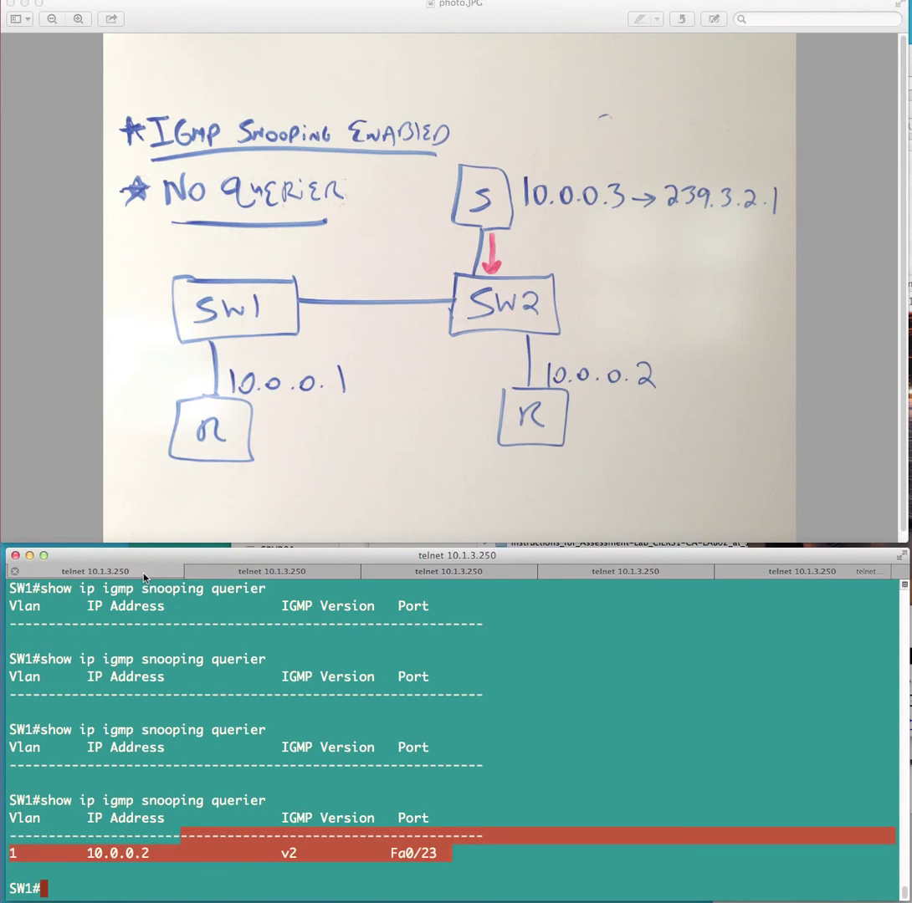
{"action": "key", "text": "Up"}
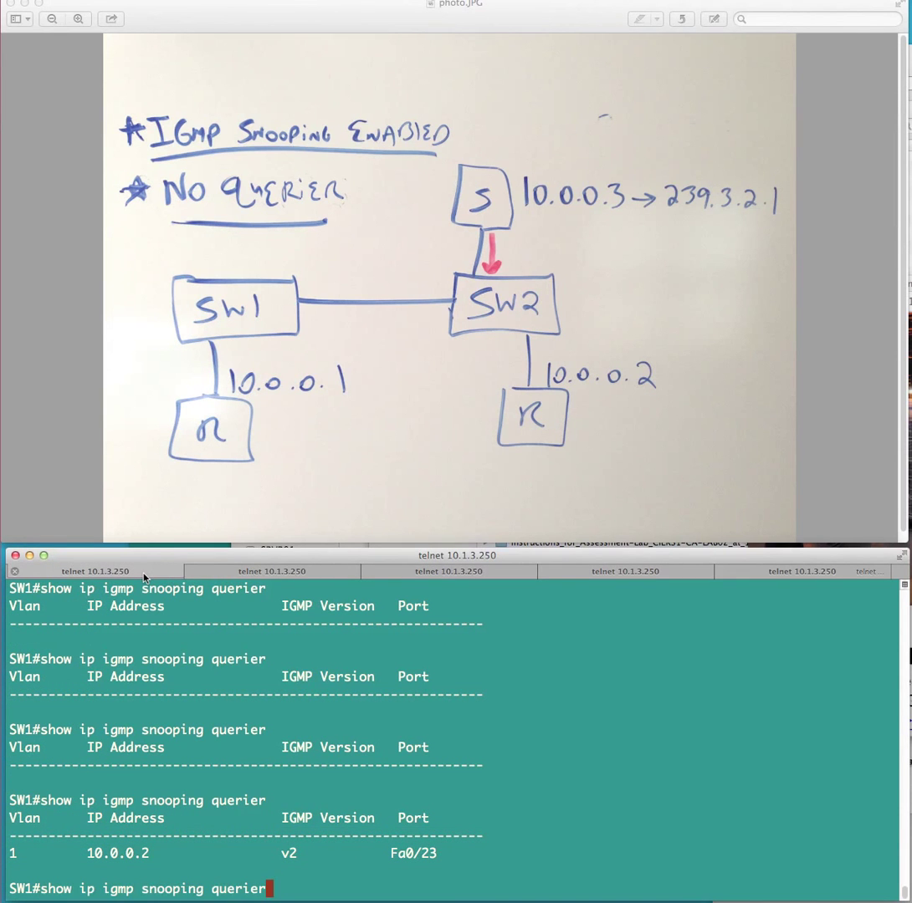
{"action": "key", "text": "ctrl+u"}
- In the SW2 session, rerun "show ip igmp snooping groups" and highlight the 224.0.1.40 and 239.3.2.1 entries
{"action": "left_click", "coordinate": [253, 573]}
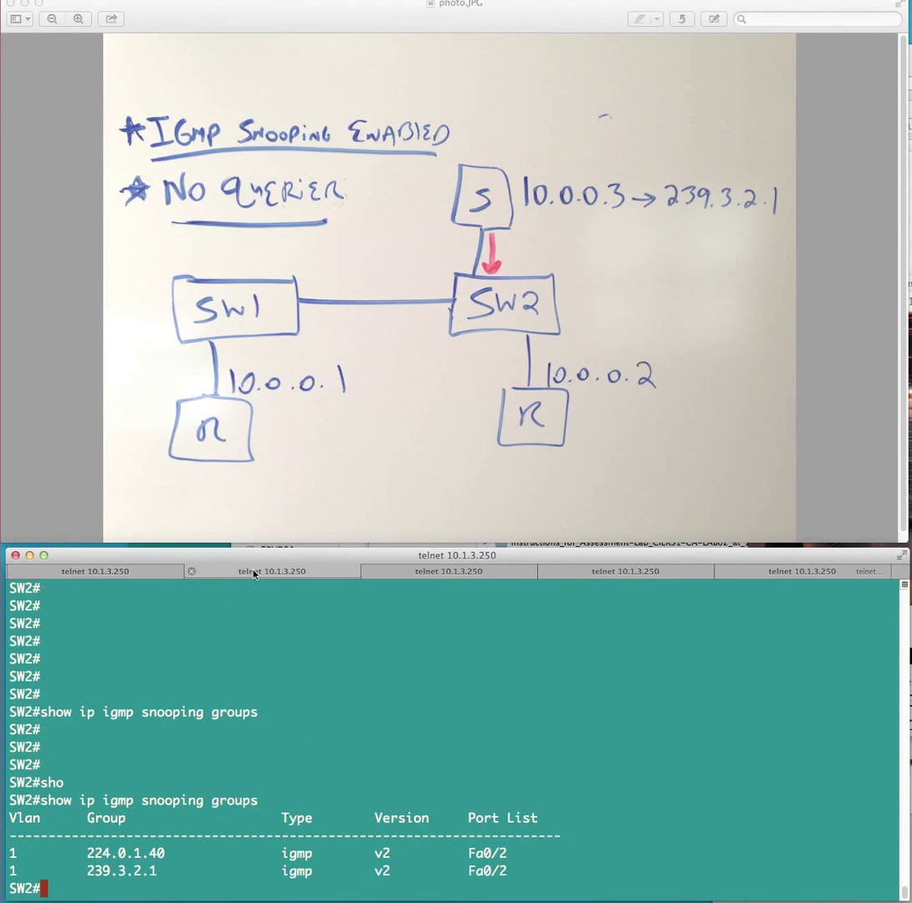
{"action": "key", "text": "Up"}
{"action": "key", "text": "Return"}
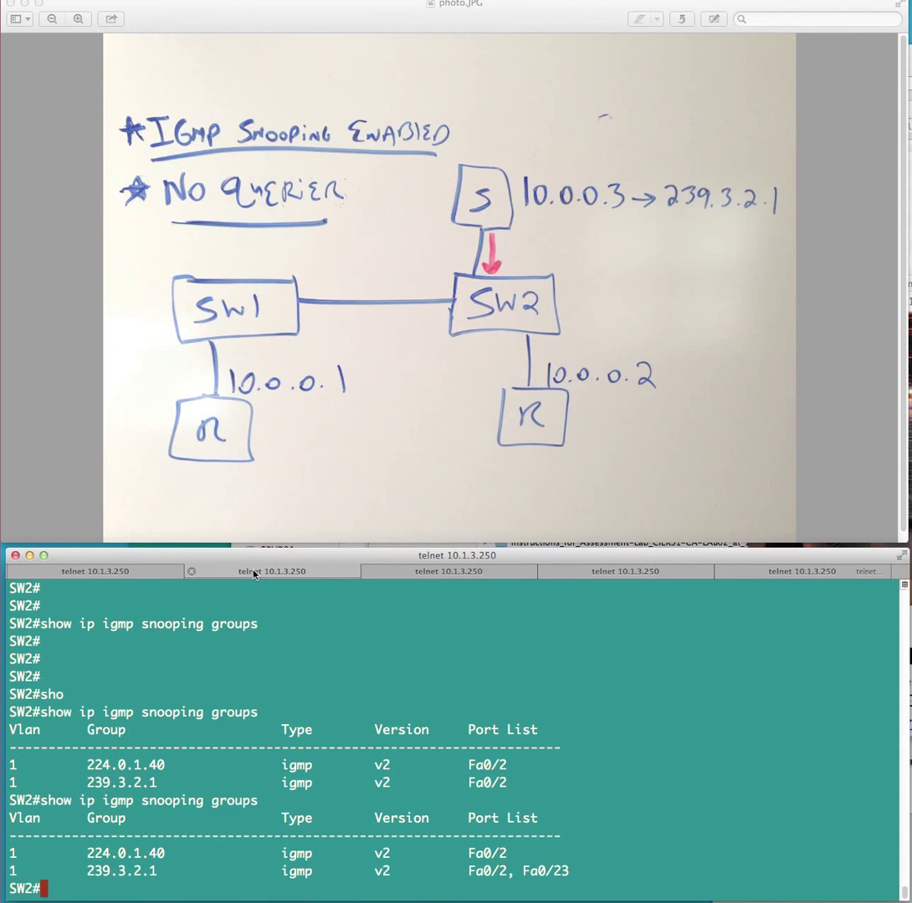
{"action": "left_click_drag", "start_coordinate": [571, 872], "coordinate": [10, 853]}
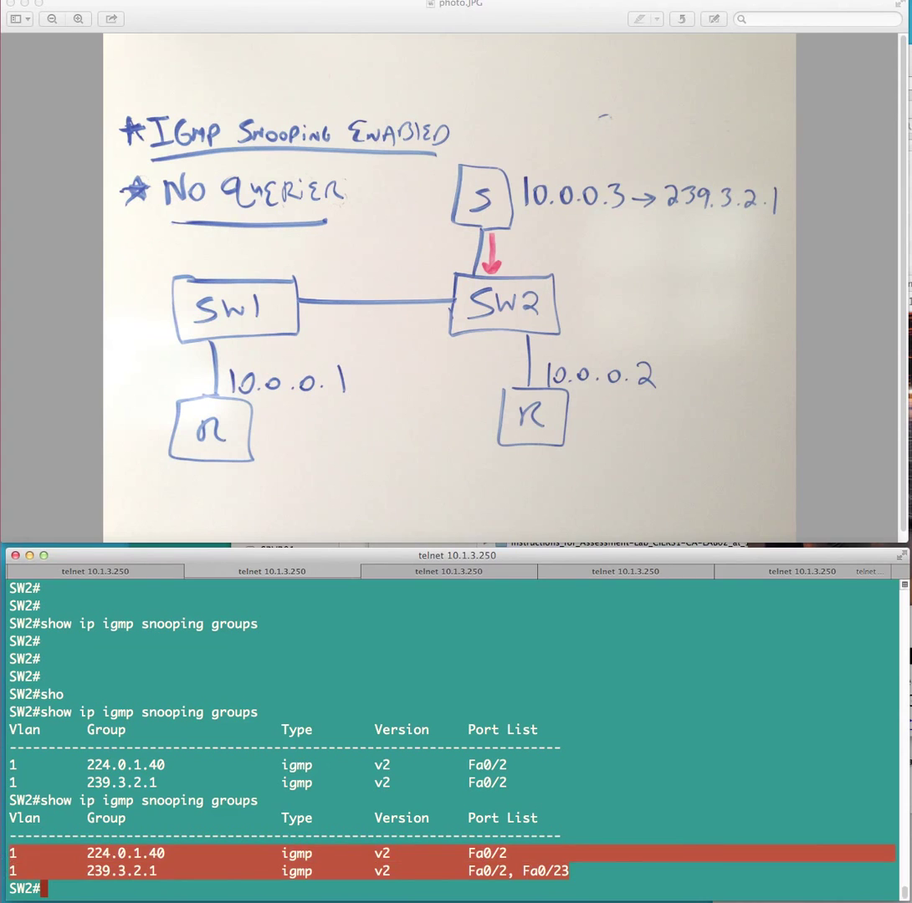
- Mark SW2's port toward SW1 on the diagram and draw the multicast path from the source through SW2 to SW1
{"action": "key", "text": "ctrl+Tab"}
{"action": "left_click_drag", "start_coordinate": [464, 302], "coordinate": [444, 303]}
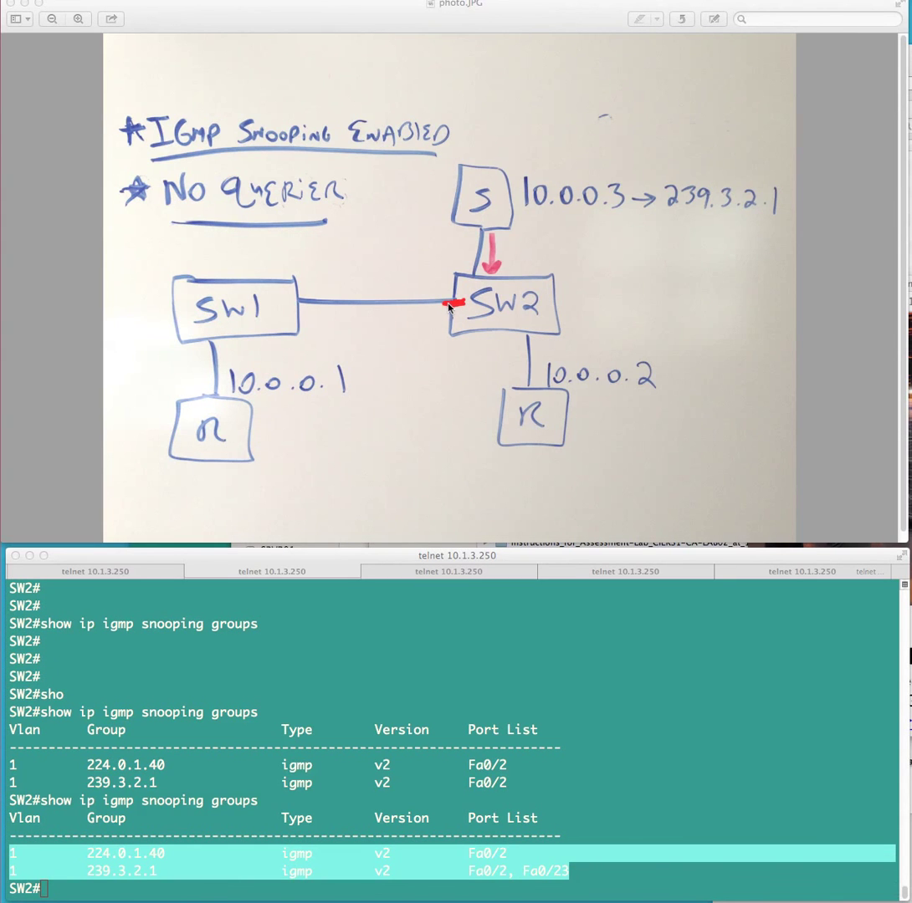
{"action": "mouse_move", "coordinate": [492, 245]}
{"action": "left_mouse_down"}
{"action": "mouse_move", "coordinate": [485, 271]}
{"action": "mouse_move", "coordinate": [351, 307]}
{"action": "mouse_move", "coordinate": [294, 303]}
{"action": "left_mouse_up"}
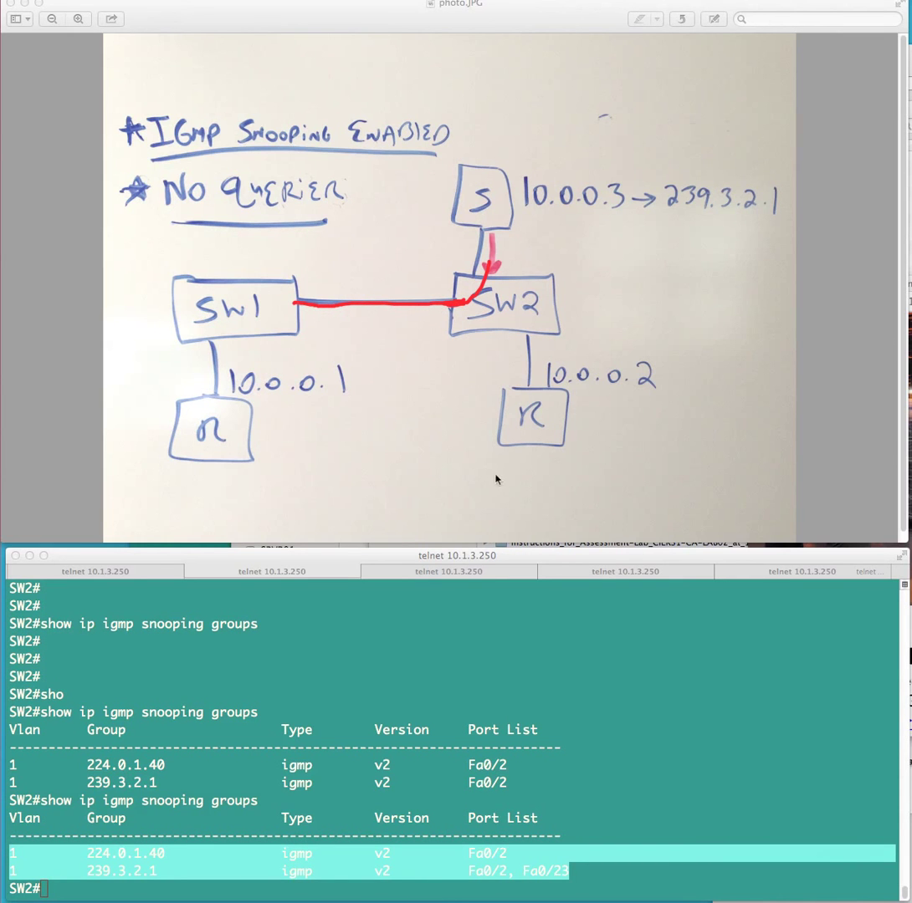
- In the SW1 session, list the options of "show ip igmp snooping groups", then run the command and highlight its output
{"action": "left_click", "coordinate": [129, 572]}
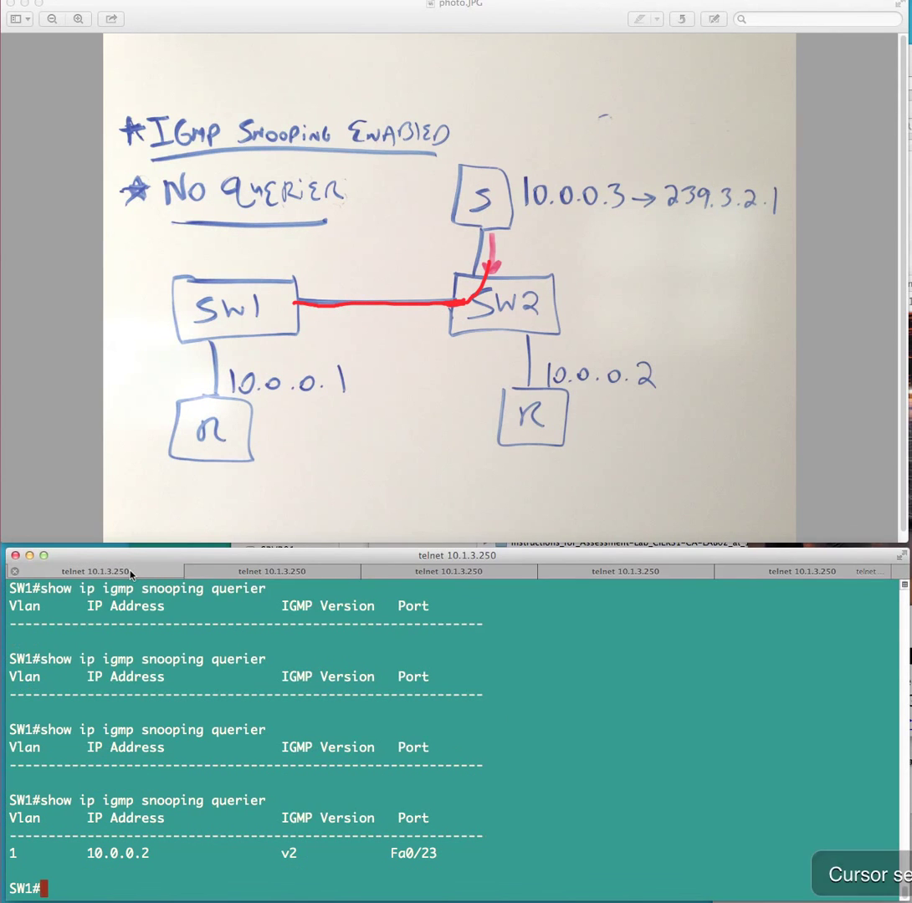
{"action": "type", "text": "sho"}
{"action": "key", "text": "Tab"}
{"action": "type", "text": "ip ig"}
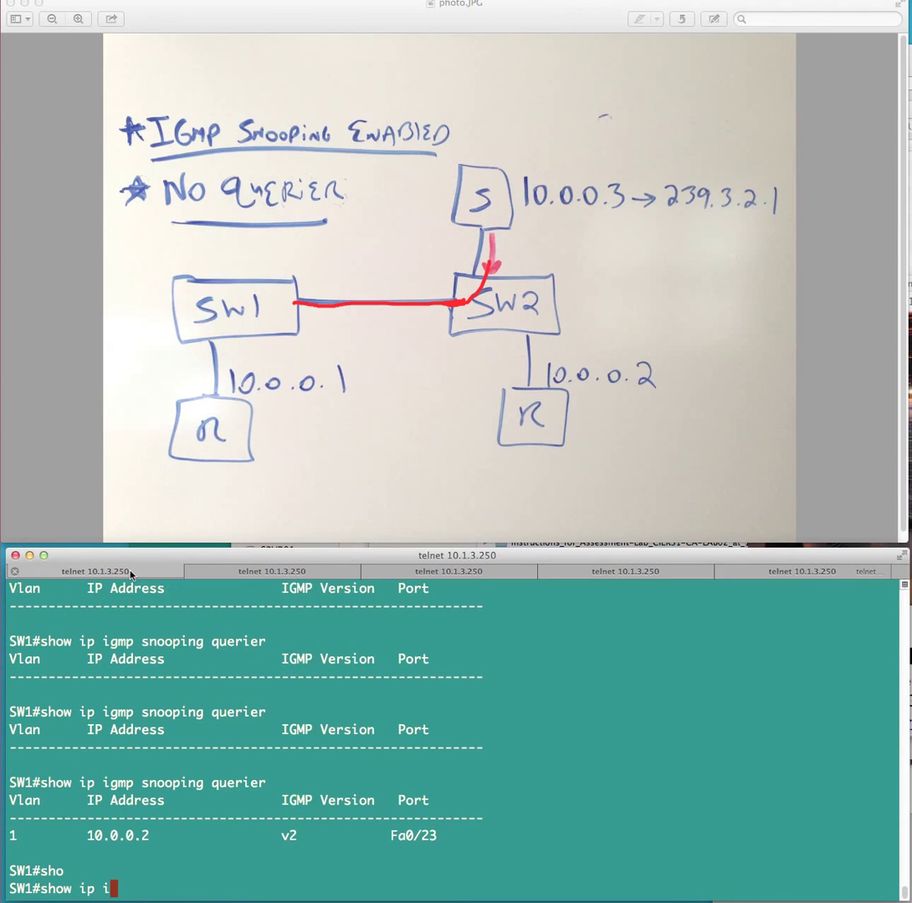
{"action": "key", "text": "Tab"}
{"action": "type", "text": "snoq"}
{"action": "key", "text": "Tab"}
{"action": "key", "text": "BackSpace"}
{"action": "type", "text": "i"}
{"action": "key", "text": "Tab"}
{"action": "key", "text": "BackSpace"}
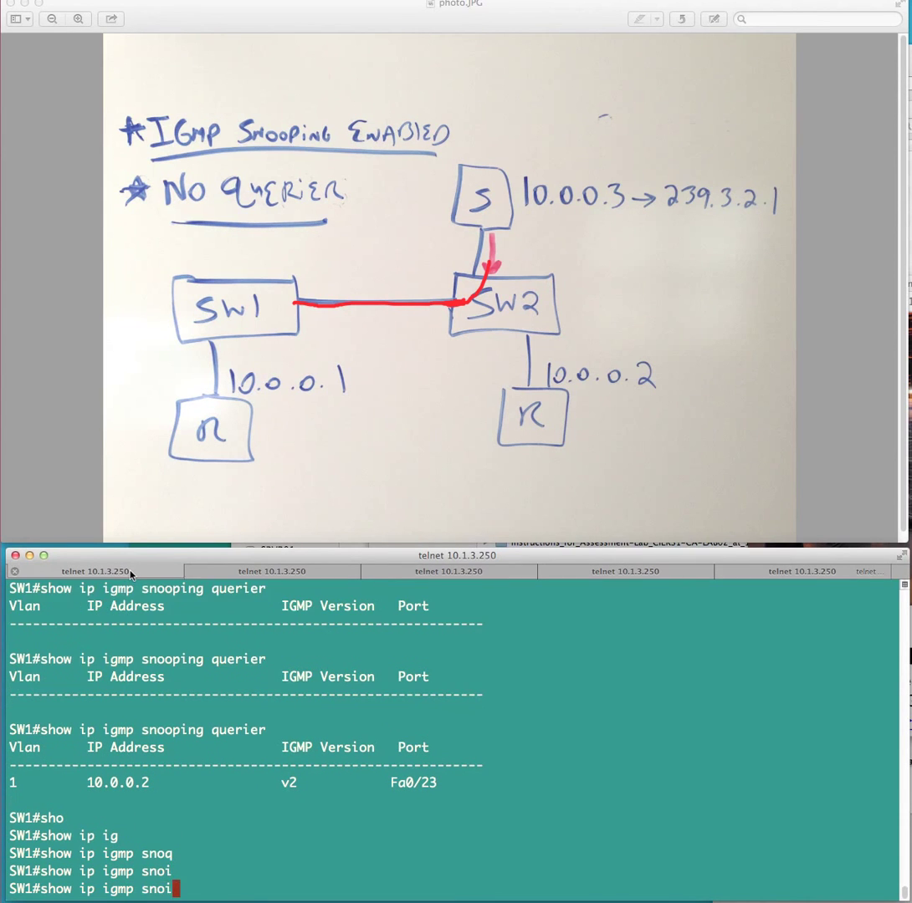
{"action": "type", "text": "o"}
{"action": "key", "text": "Tab"}
{"action": "type", "text": "gr"}
{"action": "key", "text": "Tab"}
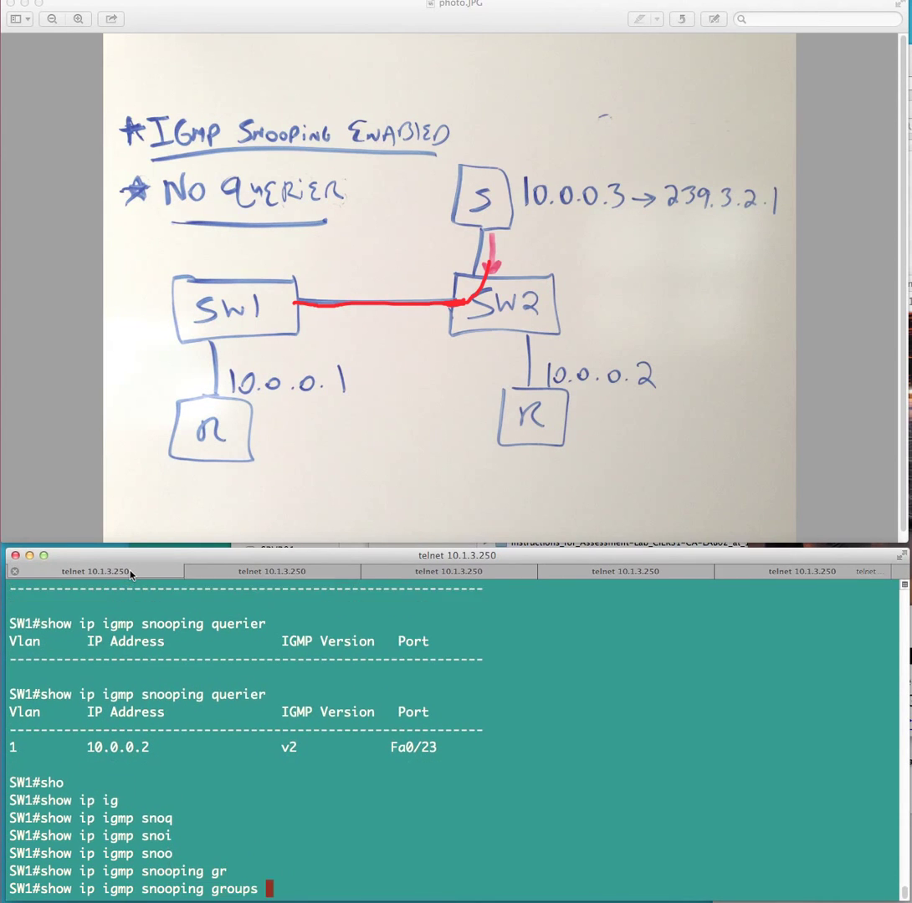
{"action": "type", "text": "?"}
{"action": "key", "text": "Return"}
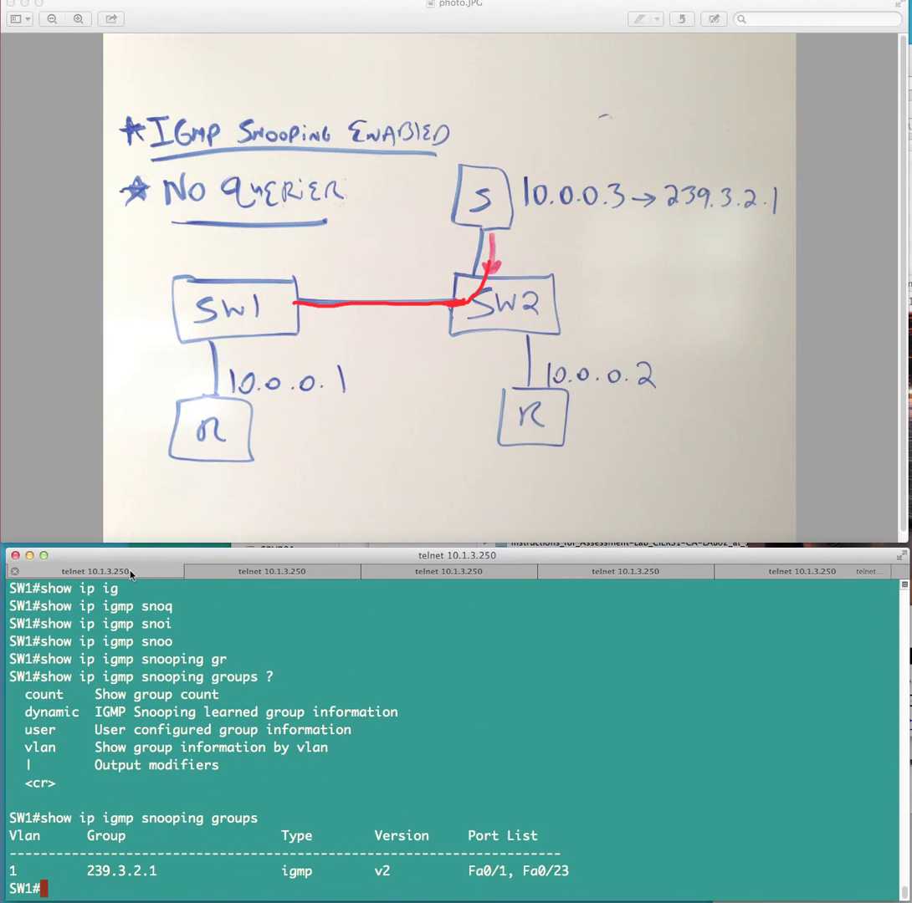
{"action": "left_click_drag", "start_coordinate": [566, 874], "coordinate": [4, 820]}
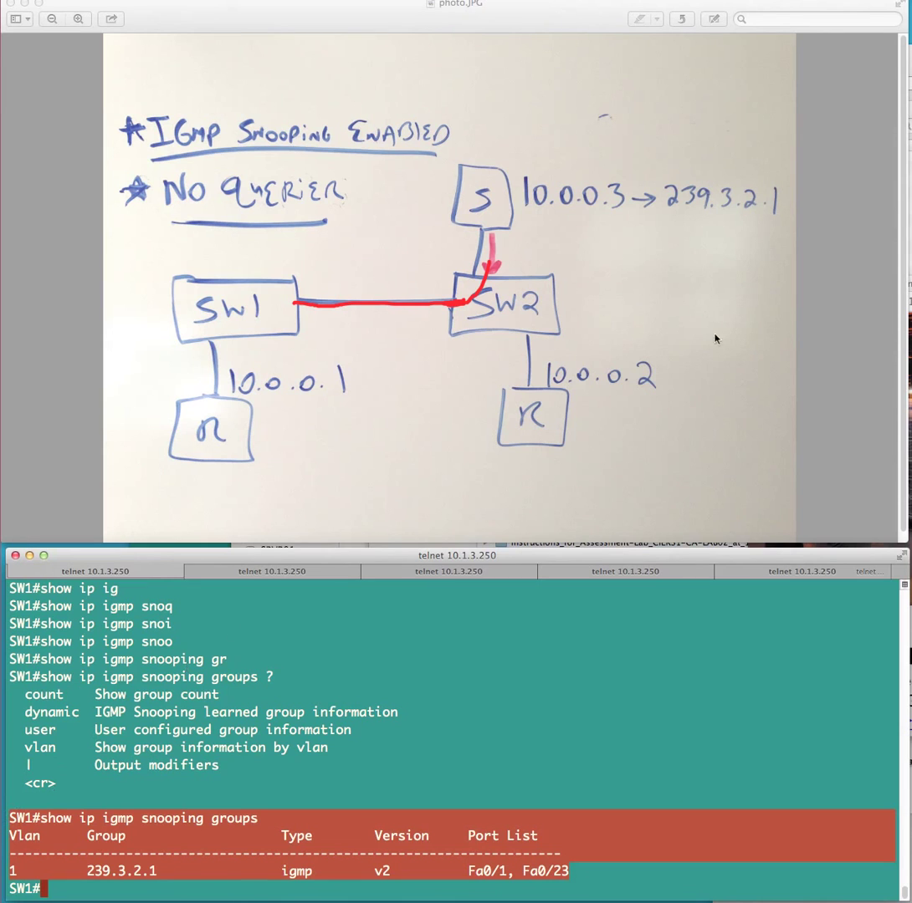
- Mark SW1's two ports on the diagram, box 239.3.2.1 and link it to Fa0/1 and Fa0/23 in the output, and clear the annotations
{"action": "key", "text": "ctrl+Tab"}
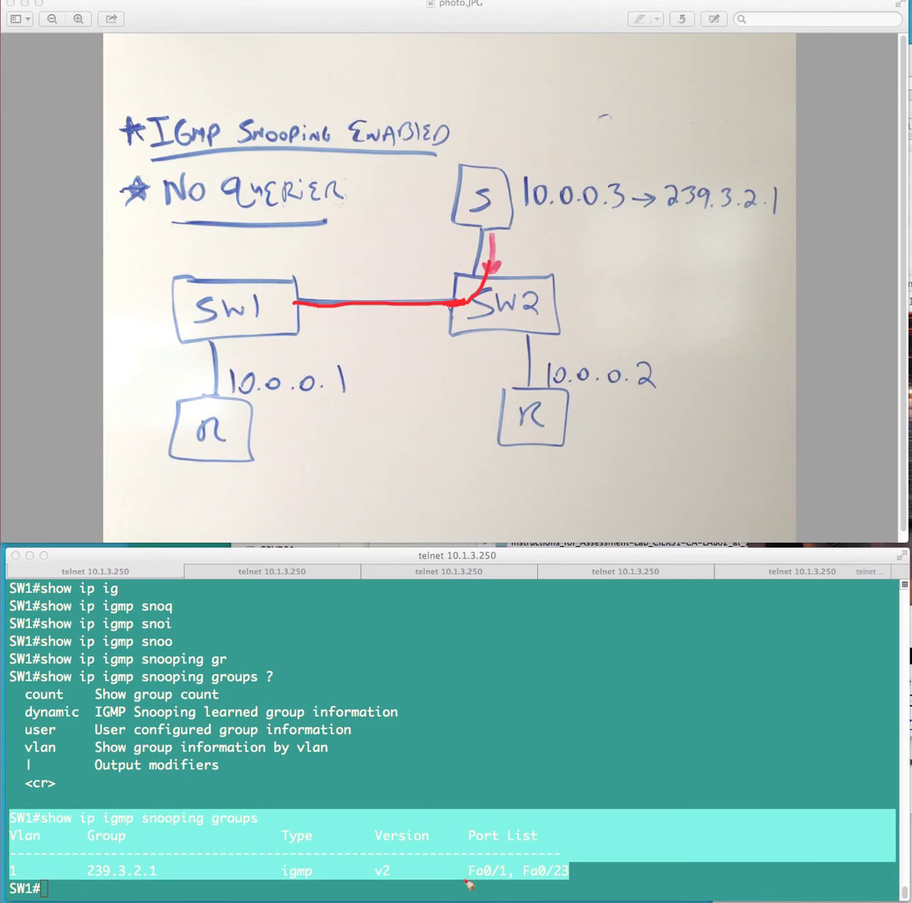
{"action": "left_click_drag", "start_coordinate": [469, 879], "coordinate": [580, 878]}
{"action": "left_click_drag", "start_coordinate": [303, 299], "coordinate": [306, 315]}
{"action": "left_click", "coordinate": [212, 344]}
{"action": "mouse_move", "coordinate": [93, 885]}
{"action": "left_mouse_down"}
{"action": "mouse_move", "coordinate": [159, 882]}
{"action": "mouse_move", "coordinate": [91, 849]}
{"action": "mouse_move", "coordinate": [86, 880]}
{"action": "left_mouse_up"}
{"action": "mouse_move", "coordinate": [166, 857]}
{"action": "left_mouse_down"}
{"action": "mouse_move", "coordinate": [424, 857]}
{"action": "mouse_move", "coordinate": [502, 830]}
{"action": "mouse_move", "coordinate": [561, 871]}
{"action": "left_mouse_up"}
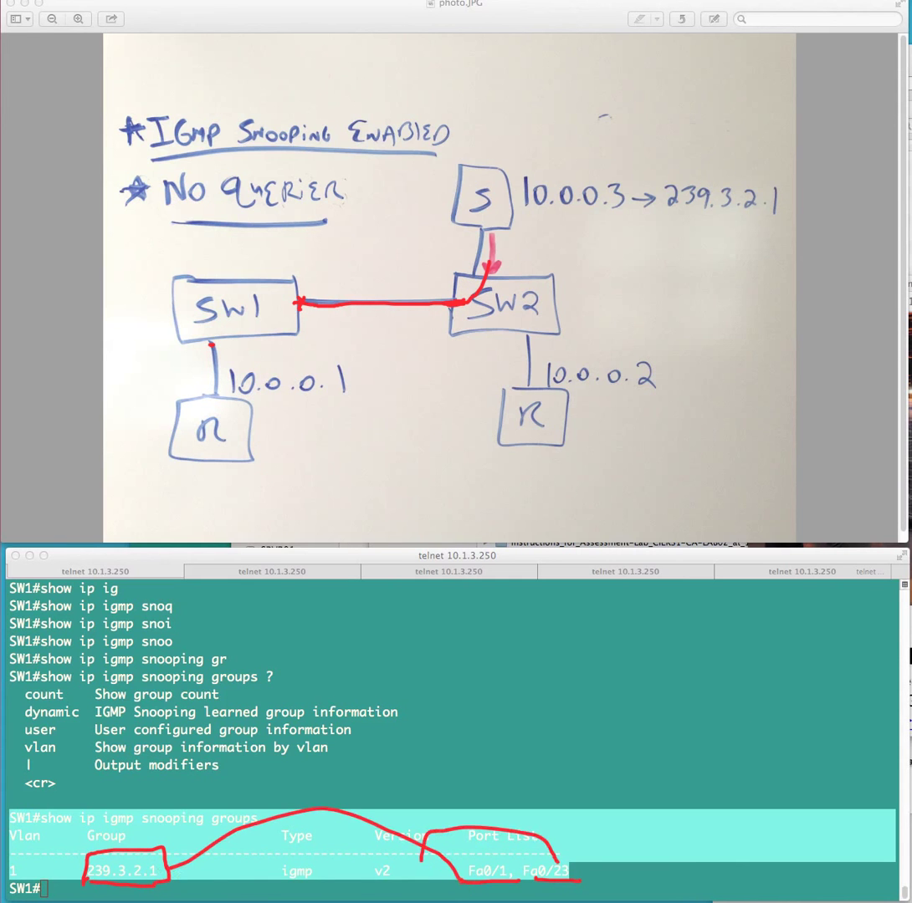
{"action": "key", "text": "Escape"}
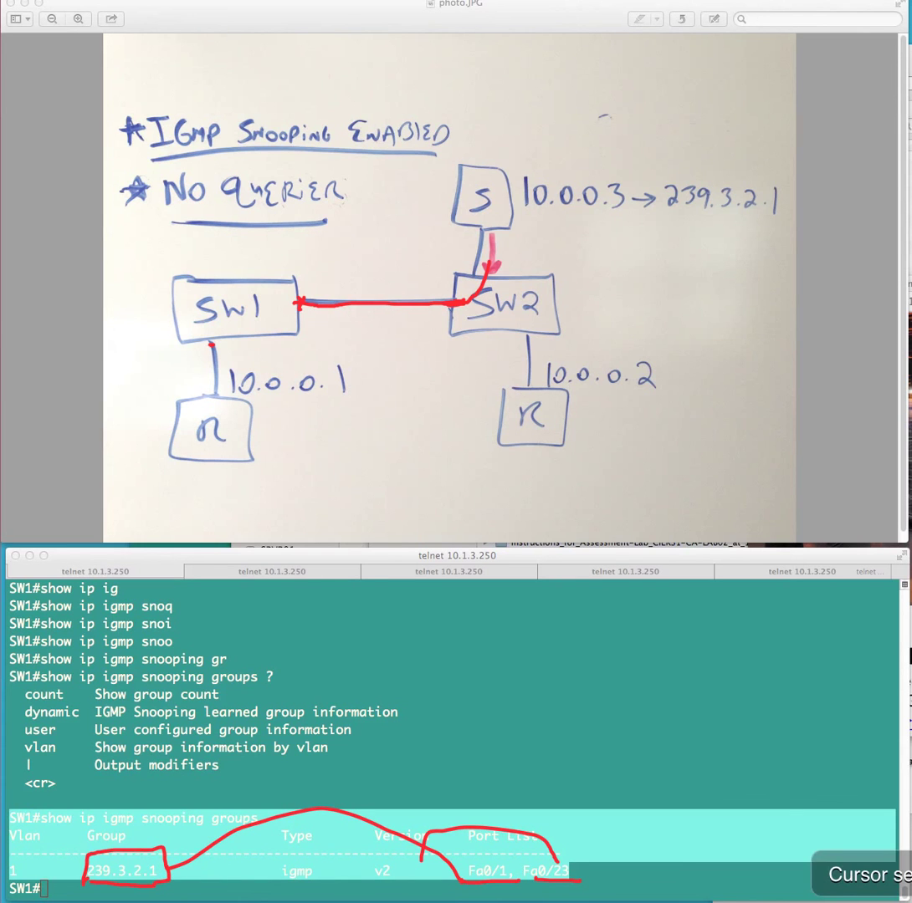
{"action": "key", "text": "Escape"}
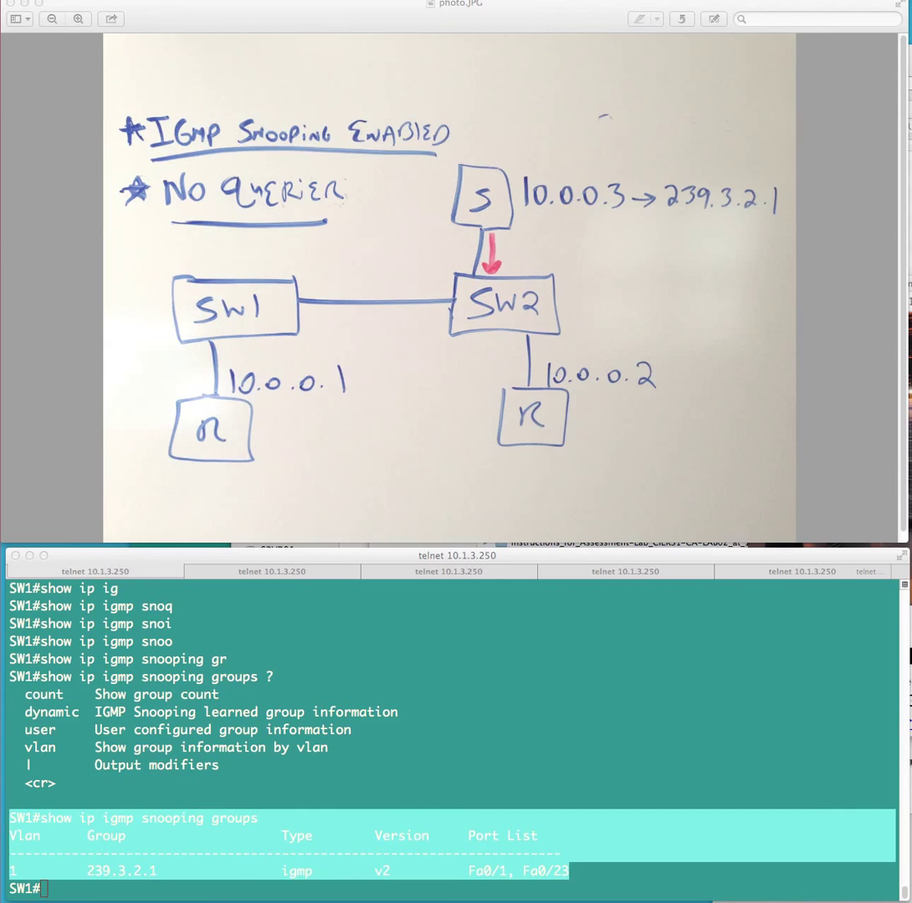
{"action": "key", "text": "ctrl+p"}
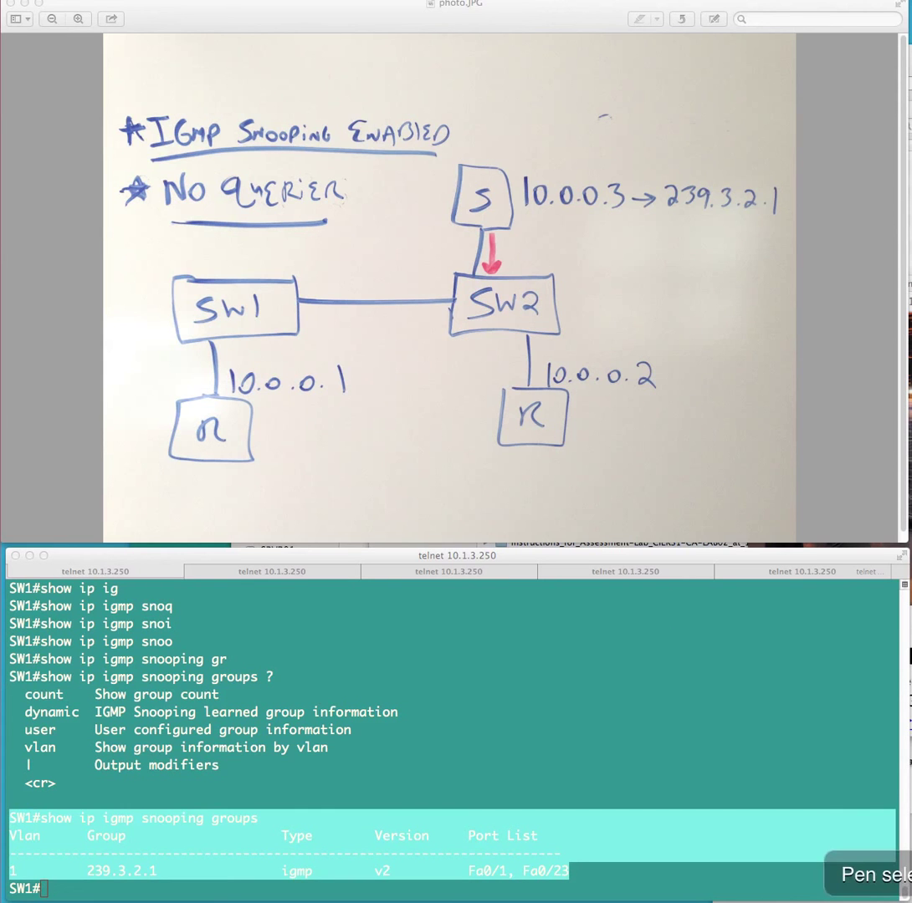
{"action": "key", "text": "Escape"}
- In the SW1 session, run "show version | inc IOS" and highlight the software image name and version number
{"action": "left_click", "coordinate": [457, 751]}
{"action": "type", "text": "shop"}
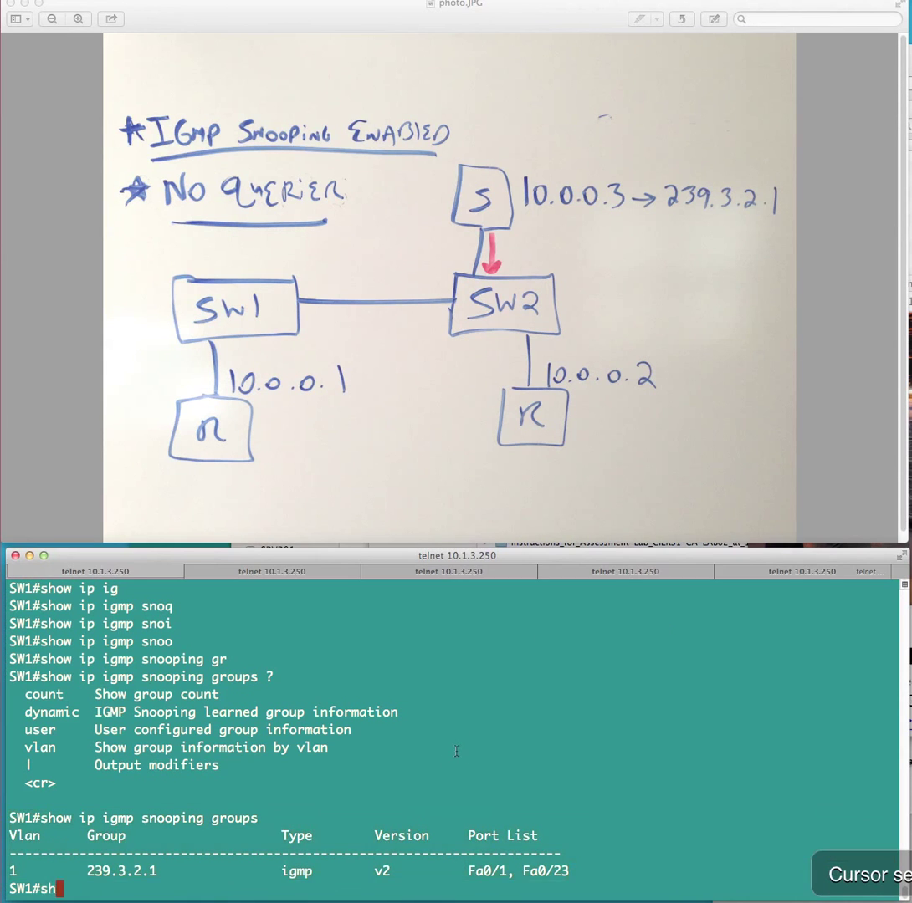
{"action": "key", "text": "Tab"}
{"action": "key", "text": "BackSpace"}
{"action": "key", "text": "Tab"}
{"action": "type", "text": "ver"}
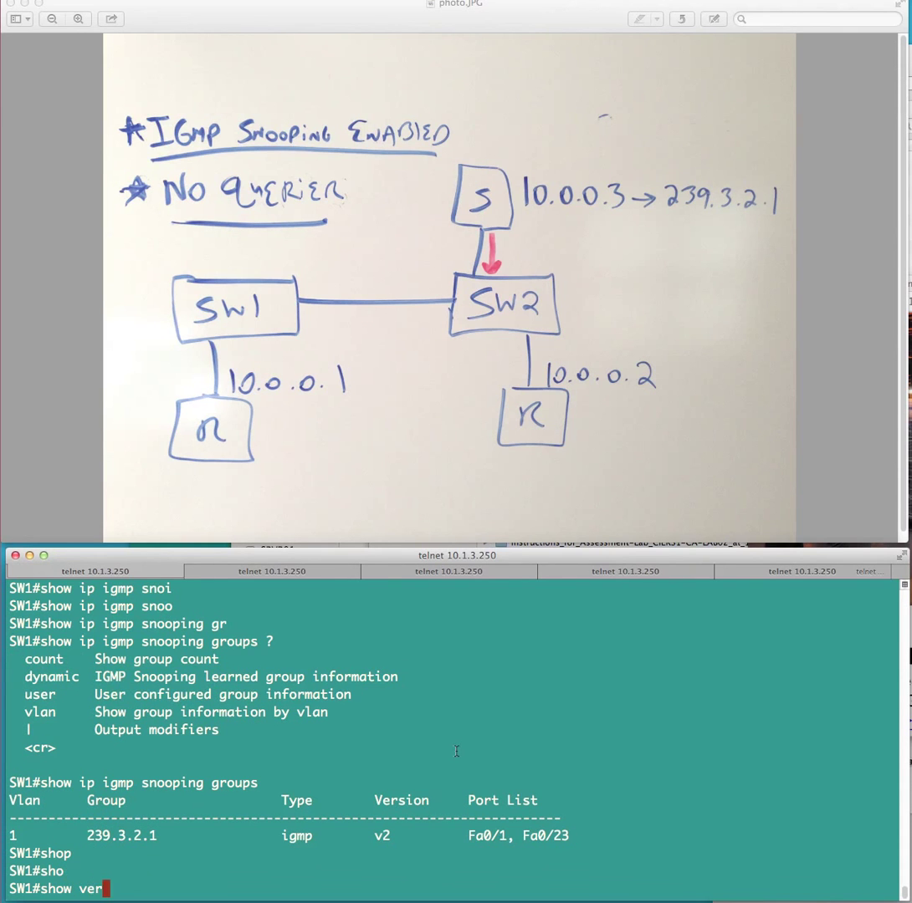
{"action": "key", "text": "Tab"}
{"action": "type", "text": "| inc IOS"}
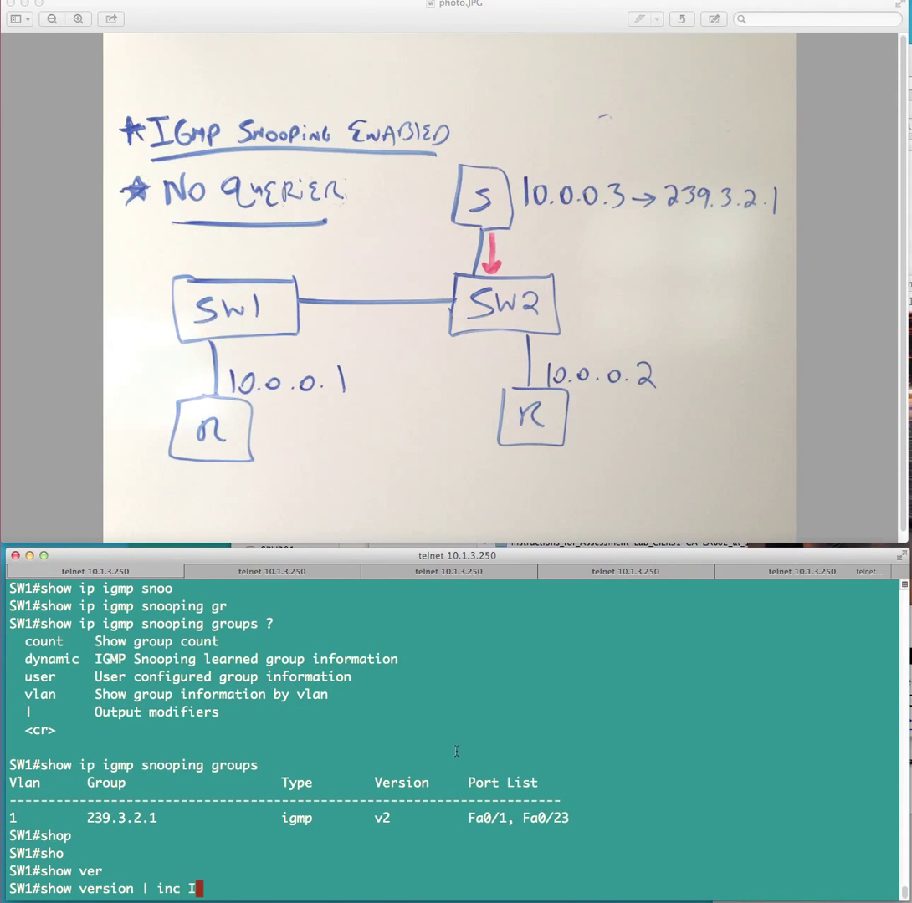
{"action": "key", "text": "Return"}
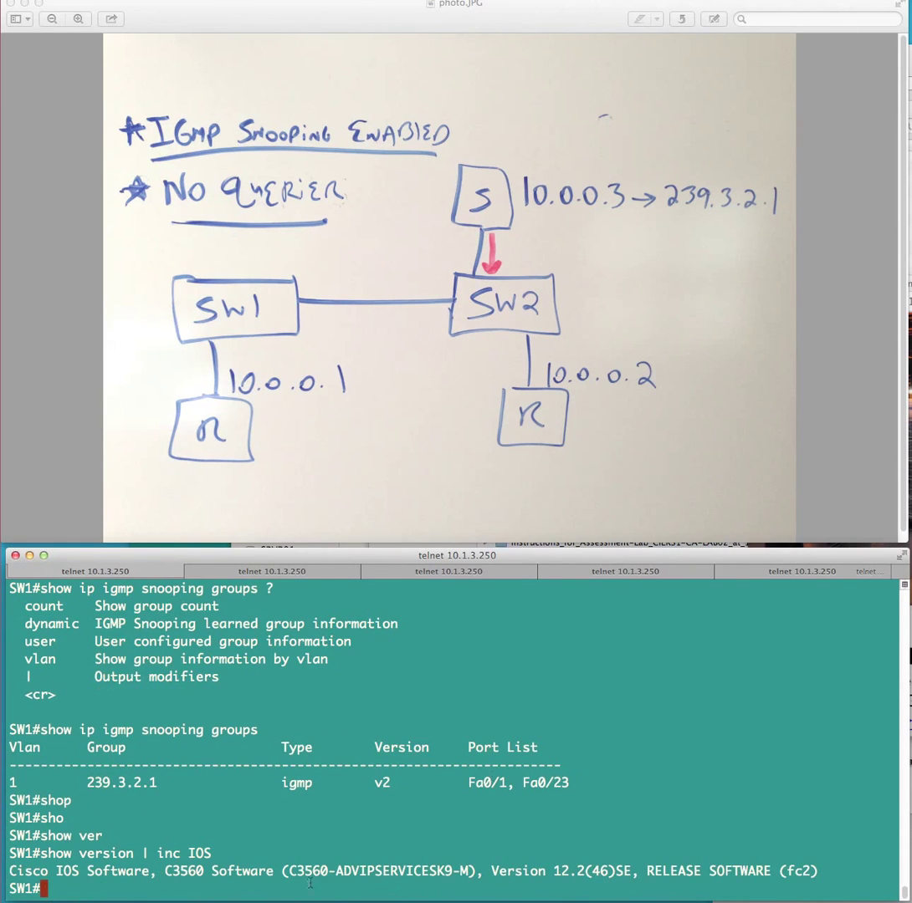
{"action": "left_click_drag", "start_coordinate": [283, 874], "coordinate": [477, 872]}
{"action": "left_click_drag", "start_coordinate": [535, 872], "coordinate": [633, 872]}
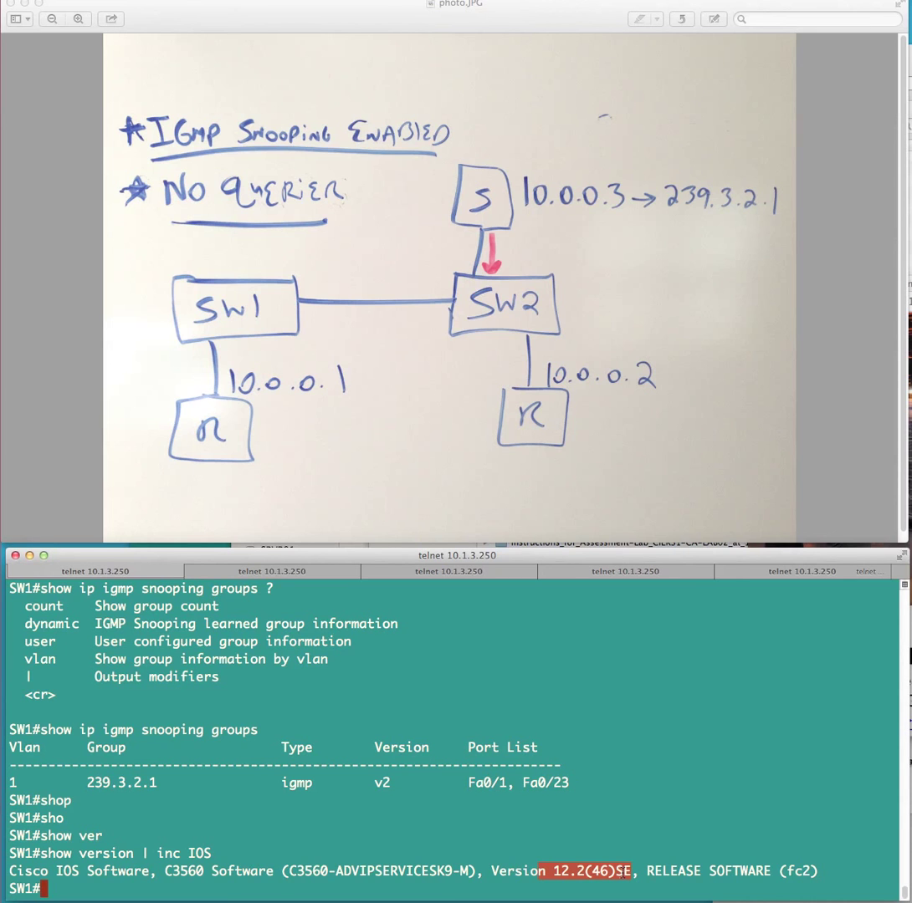
- Underline "No Querier", draw the multicast paths from the source to receivers 10.0.0.1 and 10.0.0.2, and clear the annotations
{"action": "key", "text": "ctrl+shift+d"}
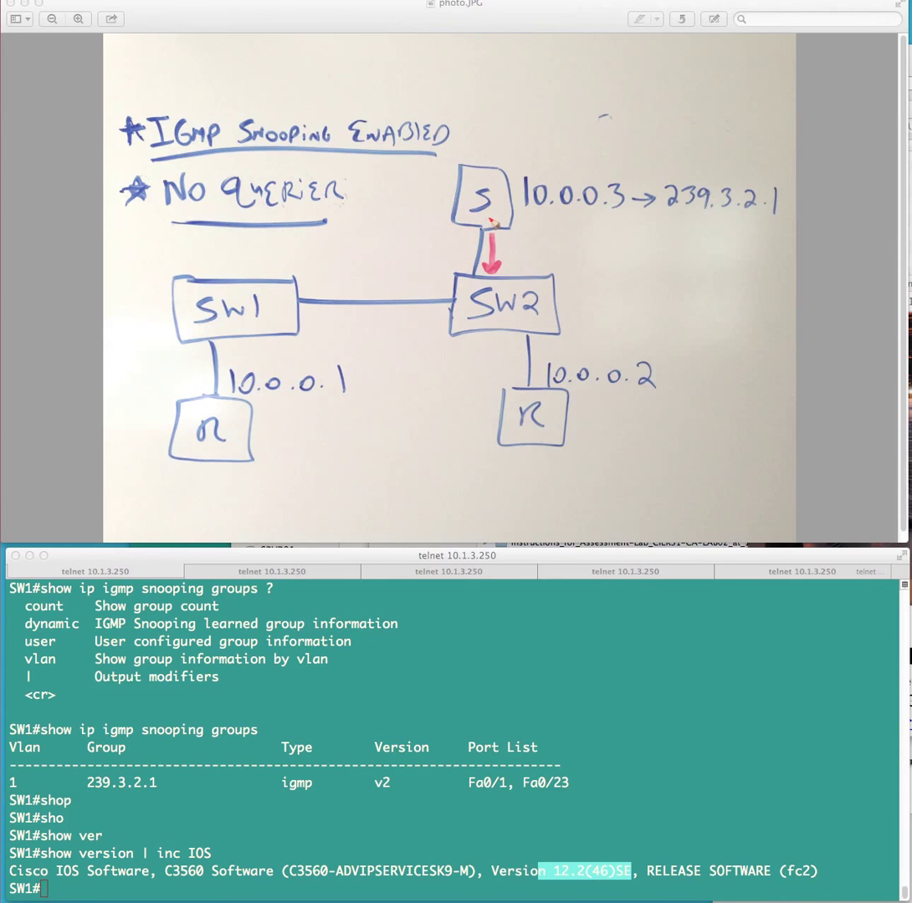
{"action": "mouse_move", "coordinate": [490, 218]}
{"action": "left_mouse_down"}
{"action": "mouse_move", "coordinate": [492, 274]}
{"action": "mouse_move", "coordinate": [498, 266]}
{"action": "left_mouse_up"}
{"action": "mouse_move", "coordinate": [182, 223]}
{"action": "left_mouse_down"}
{"action": "mouse_move", "coordinate": [279, 232]}
{"action": "mouse_move", "coordinate": [326, 222]}
{"action": "left_mouse_up"}
{"action": "mouse_move", "coordinate": [491, 297]}
{"action": "left_mouse_down"}
{"action": "mouse_move", "coordinate": [534, 345]}
{"action": "mouse_move", "coordinate": [230, 302]}
{"action": "mouse_move", "coordinate": [196, 372]}
{"action": "mouse_move", "coordinate": [227, 384]}
{"action": "left_mouse_up"}
{"action": "left_click_drag", "start_coordinate": [507, 320], "coordinate": [522, 374]}
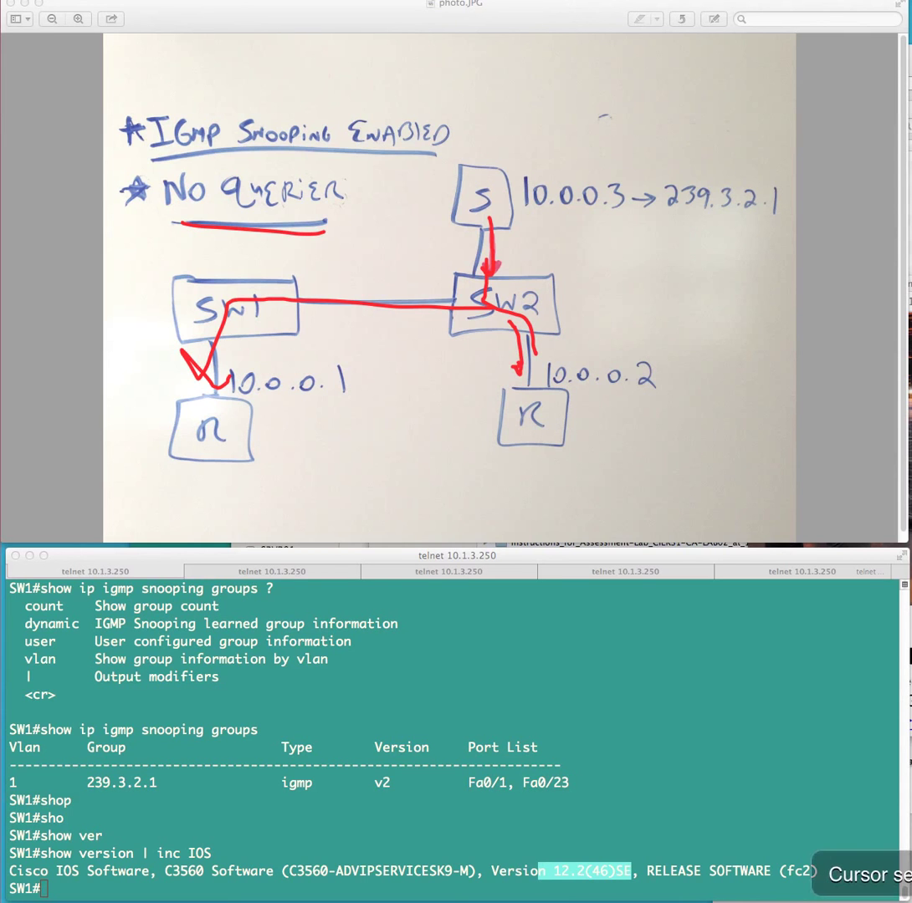
{"action": "key", "text": "Delete"}
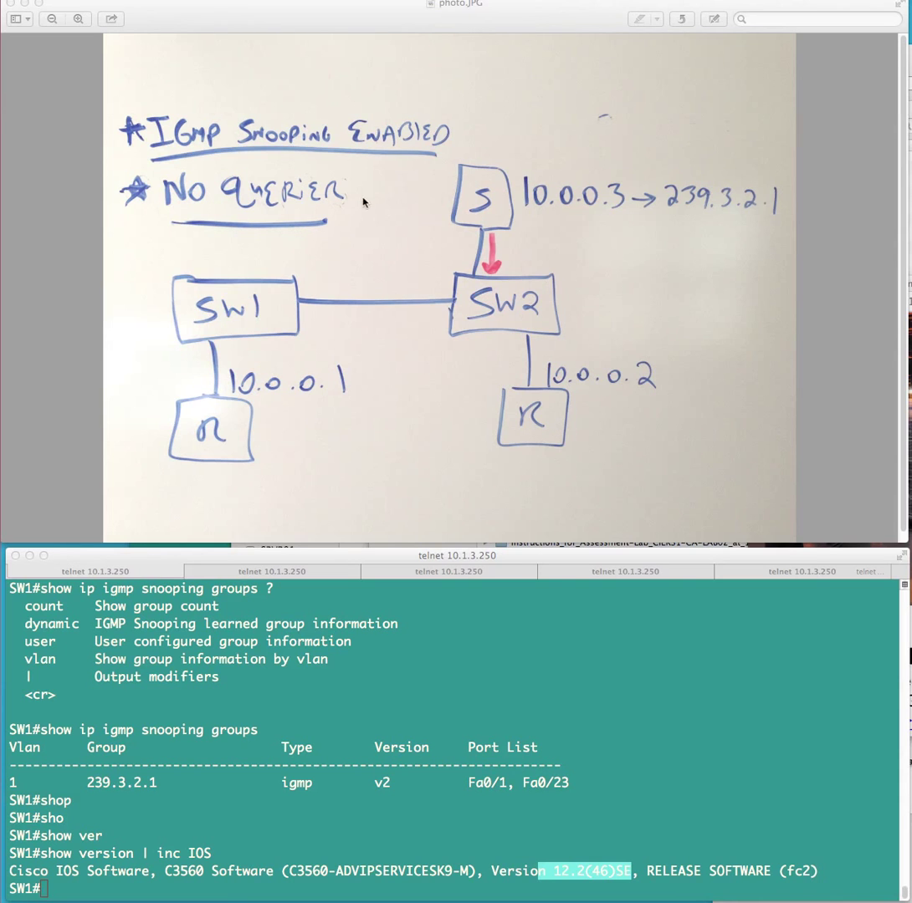
- Underline "No Querier" and "Enabled" on the diagram, and mark the source's link into SW2 and SW2's port toward 10.0.0.2
{"action": "key", "text": "p"}
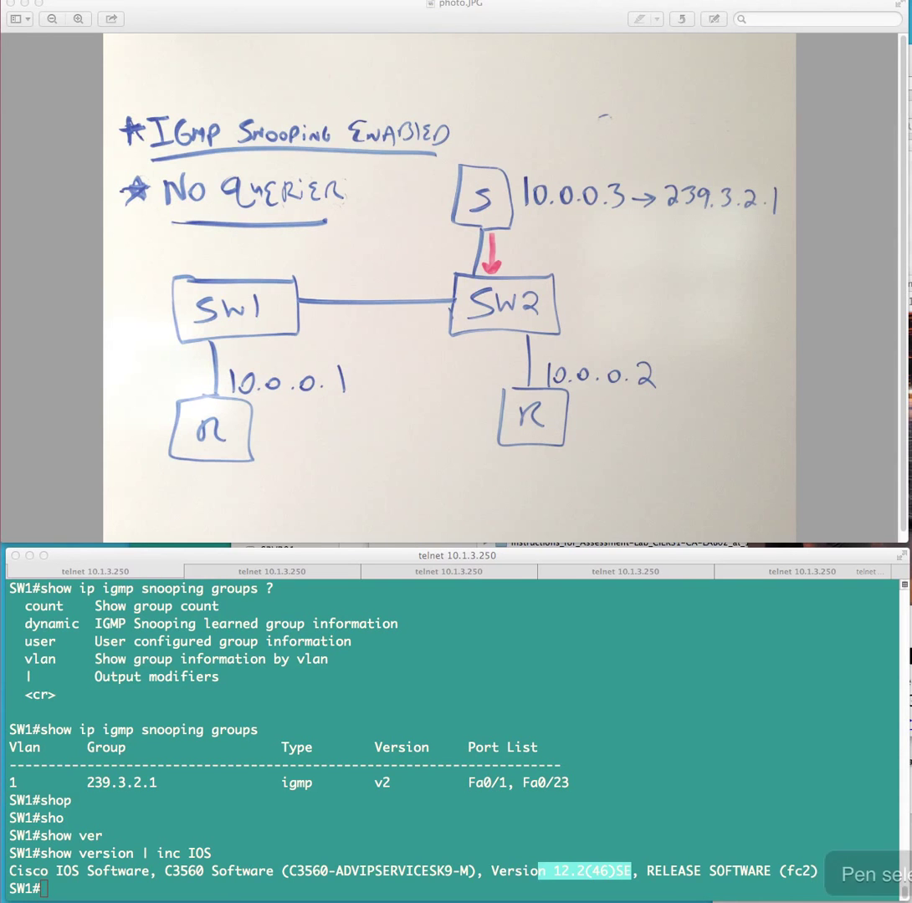
{"action": "left_click_drag", "start_coordinate": [305, 225], "coordinate": [336, 223]}
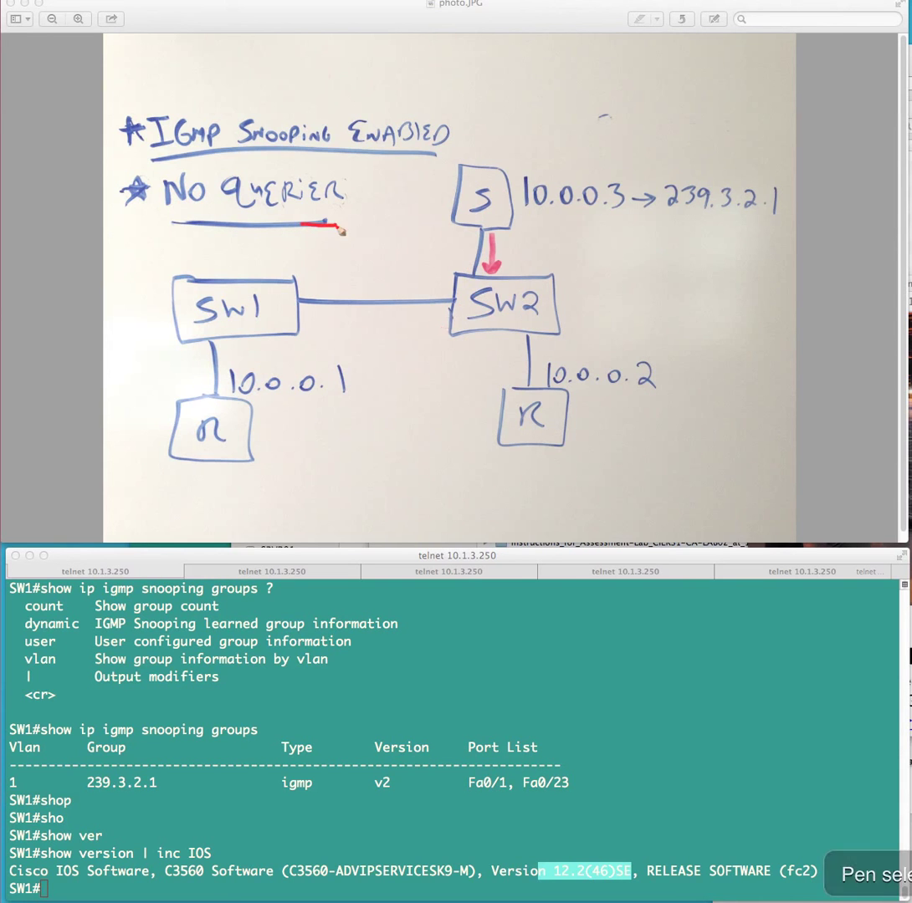
{"action": "left_click_drag", "start_coordinate": [338, 158], "coordinate": [396, 157]}
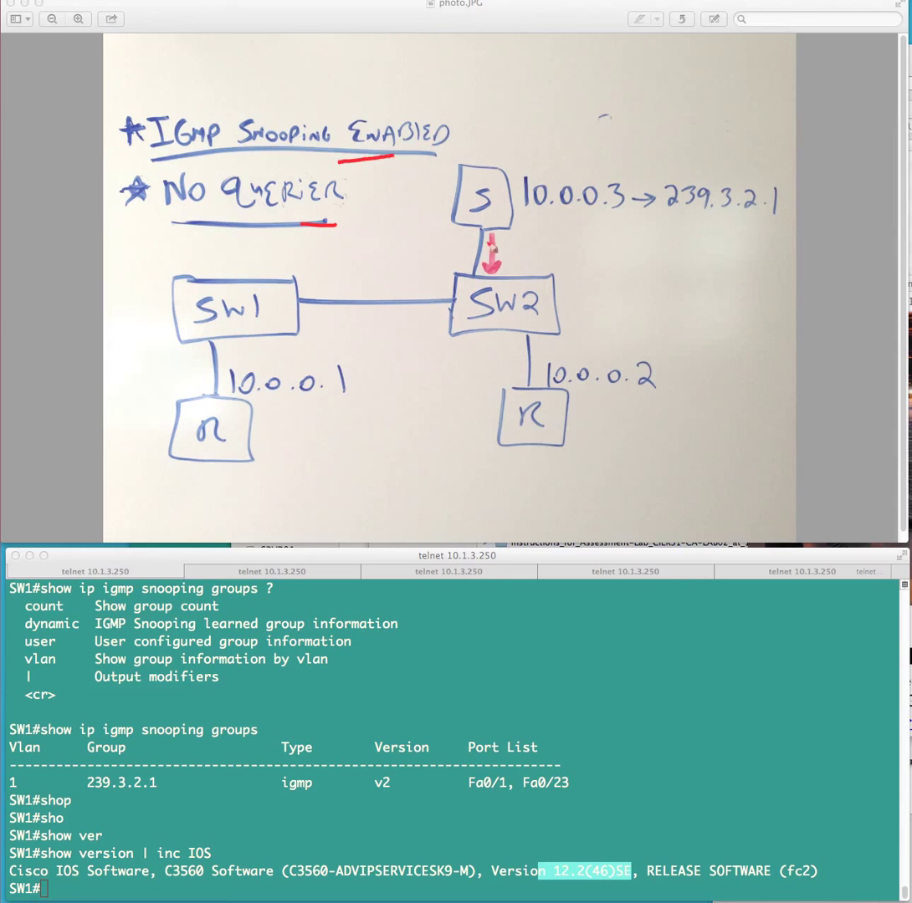
{"action": "mouse_move", "coordinate": [492, 234]}
{"action": "left_mouse_down"}
{"action": "mouse_move", "coordinate": [489, 269]}
{"action": "mouse_move", "coordinate": [498, 264]}
{"action": "left_mouse_up"}
{"action": "left_click_drag", "start_coordinate": [521, 331], "coordinate": [531, 333]}
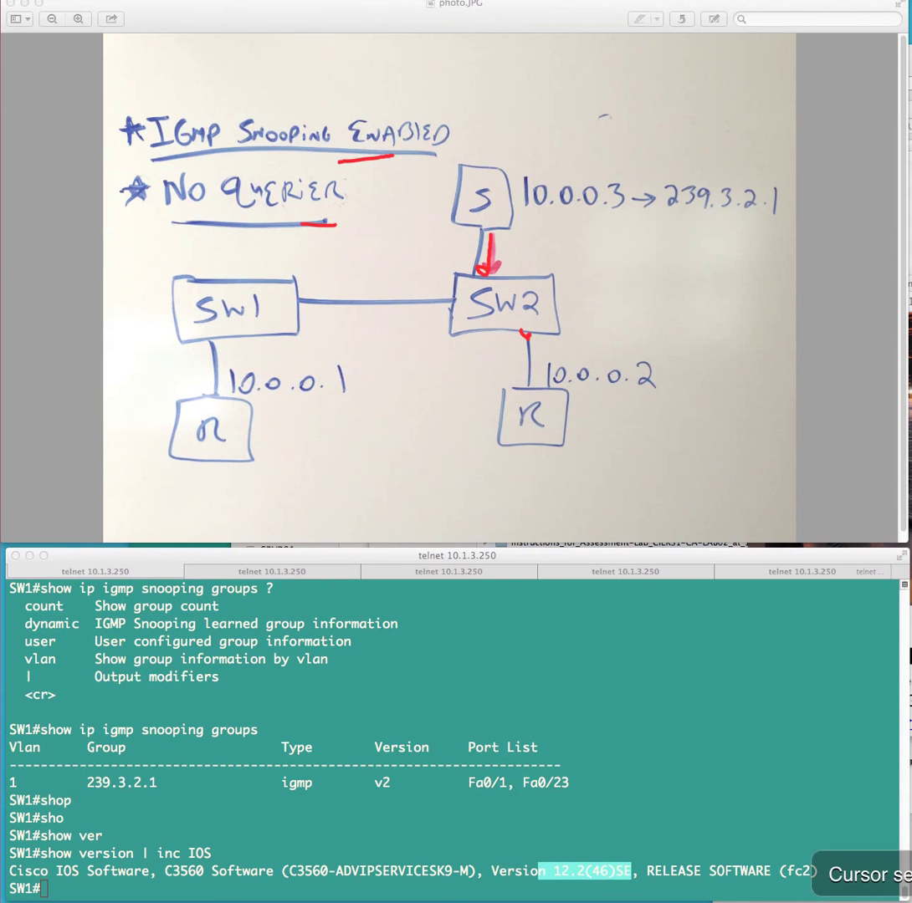
- Bring the browser window with Cisco's Catalyst multicast tech note into view at Figure 1, and move it back off screen
{"action": "left_click_drag", "start_coordinate": [911, 311], "coordinate": [327, 105]}
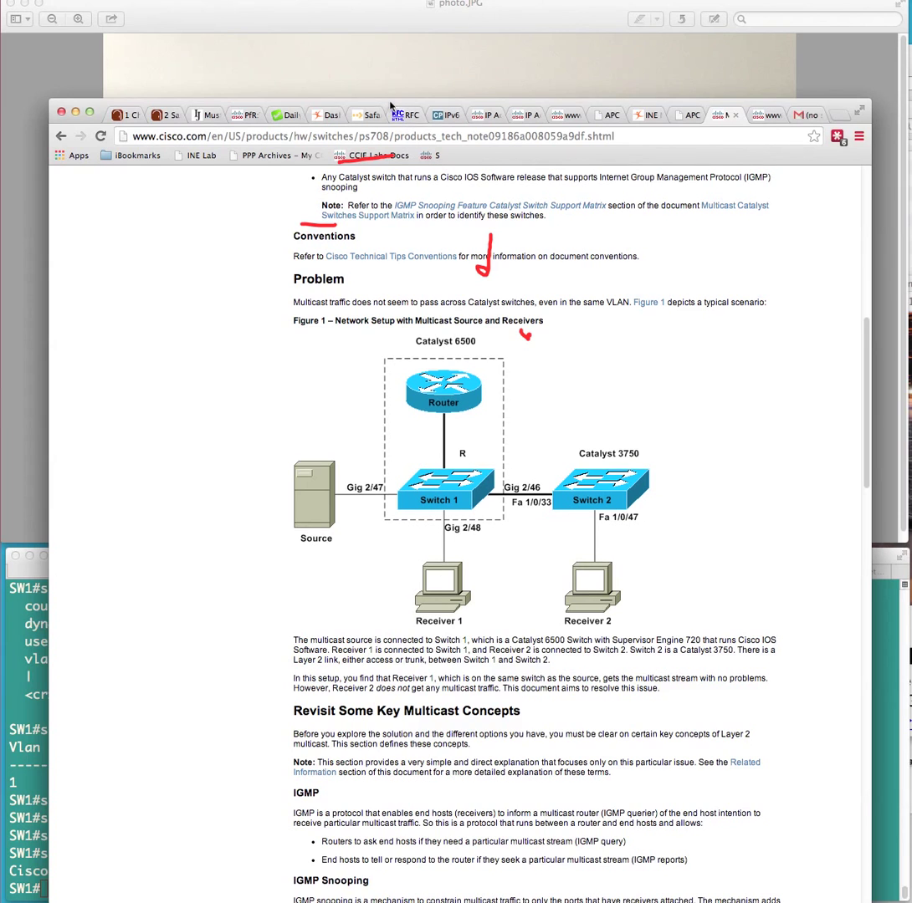
{"action": "left_click_drag", "start_coordinate": [389, 104], "coordinate": [400, 105]}
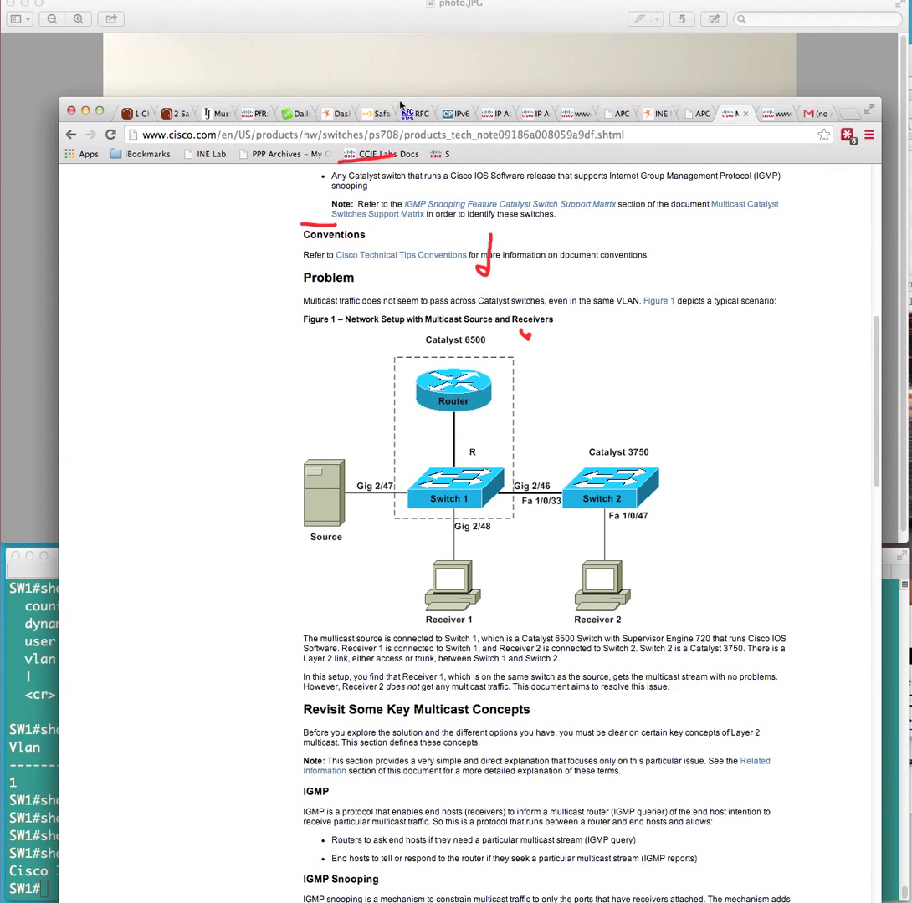
{"action": "left_click_drag", "start_coordinate": [400, 105], "coordinate": [910, 235]}
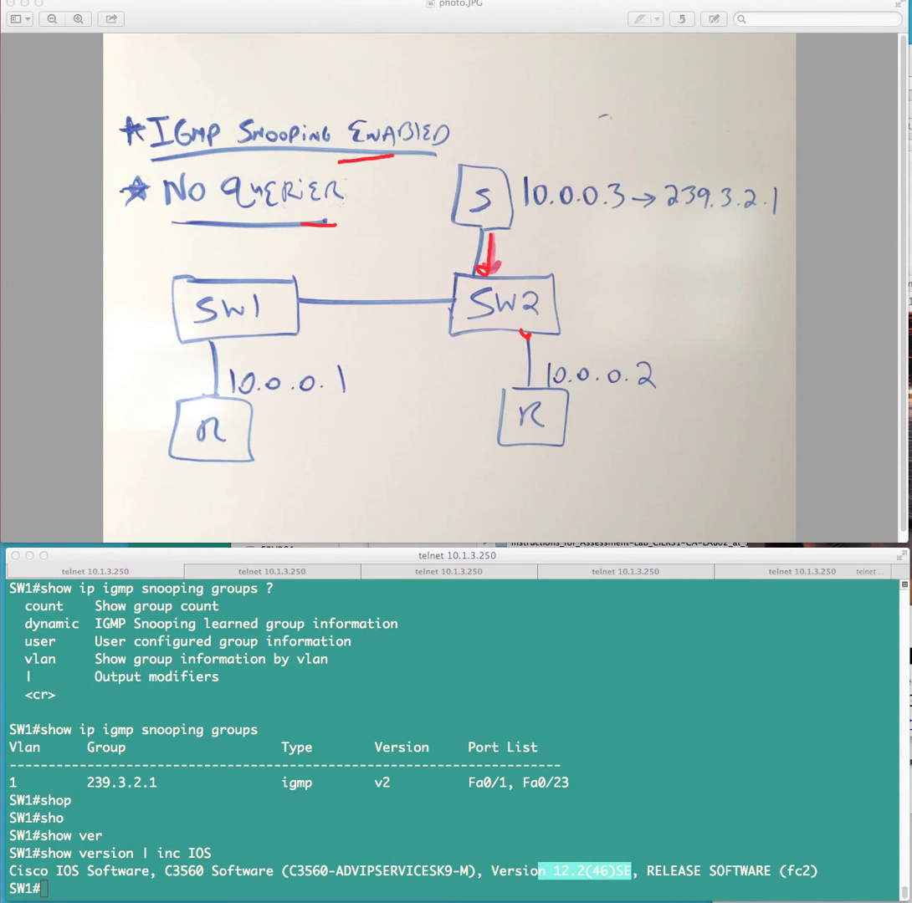
- Clear all annotations from the network diagram
{"action": "key", "text": "Escape"}
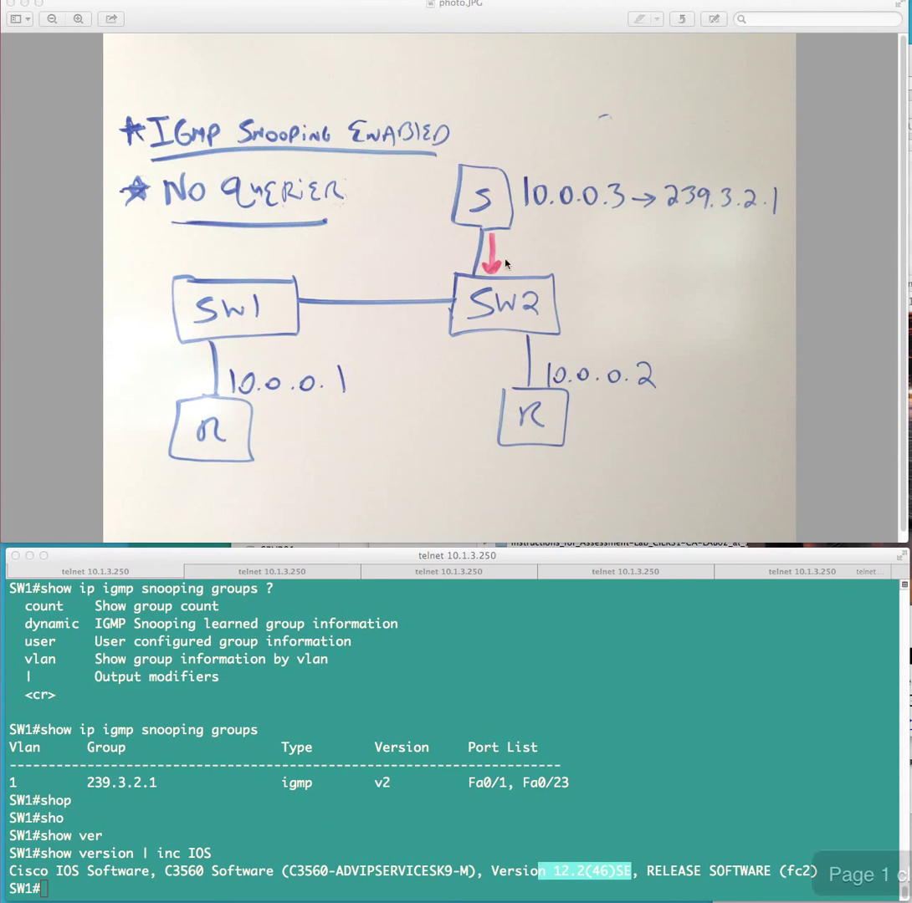
{"action": "left_click", "coordinate": [470, 213]}
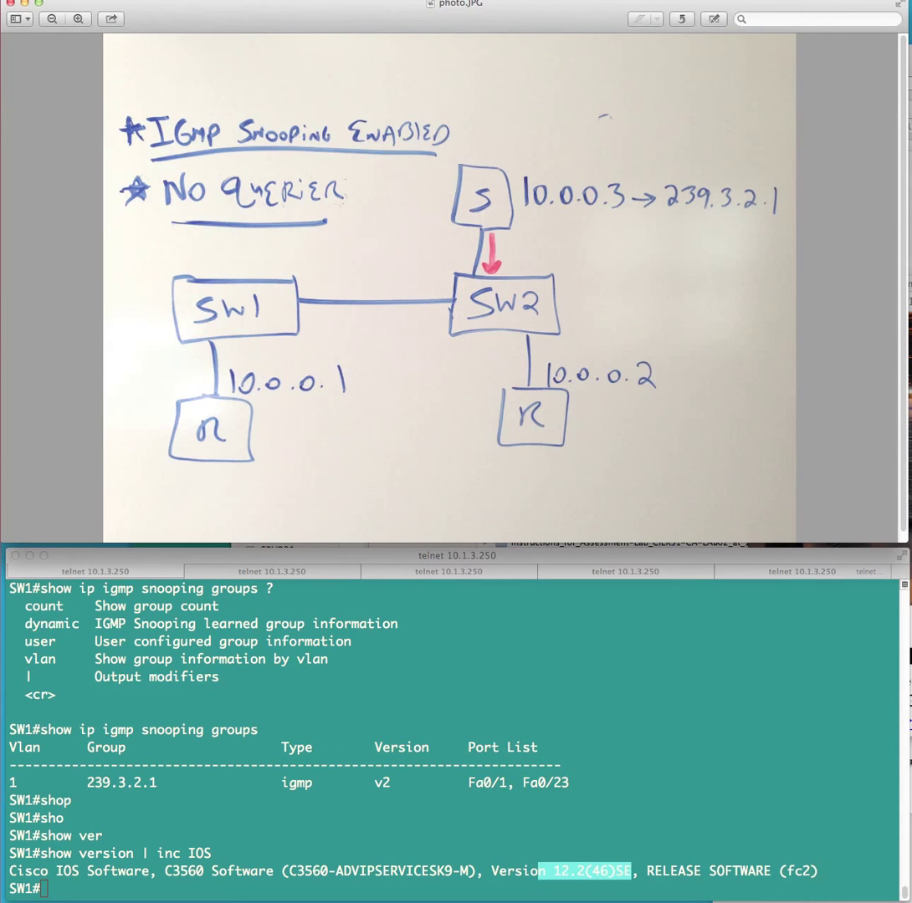
{"action": "key", "text": "ctrl+shift+d"}
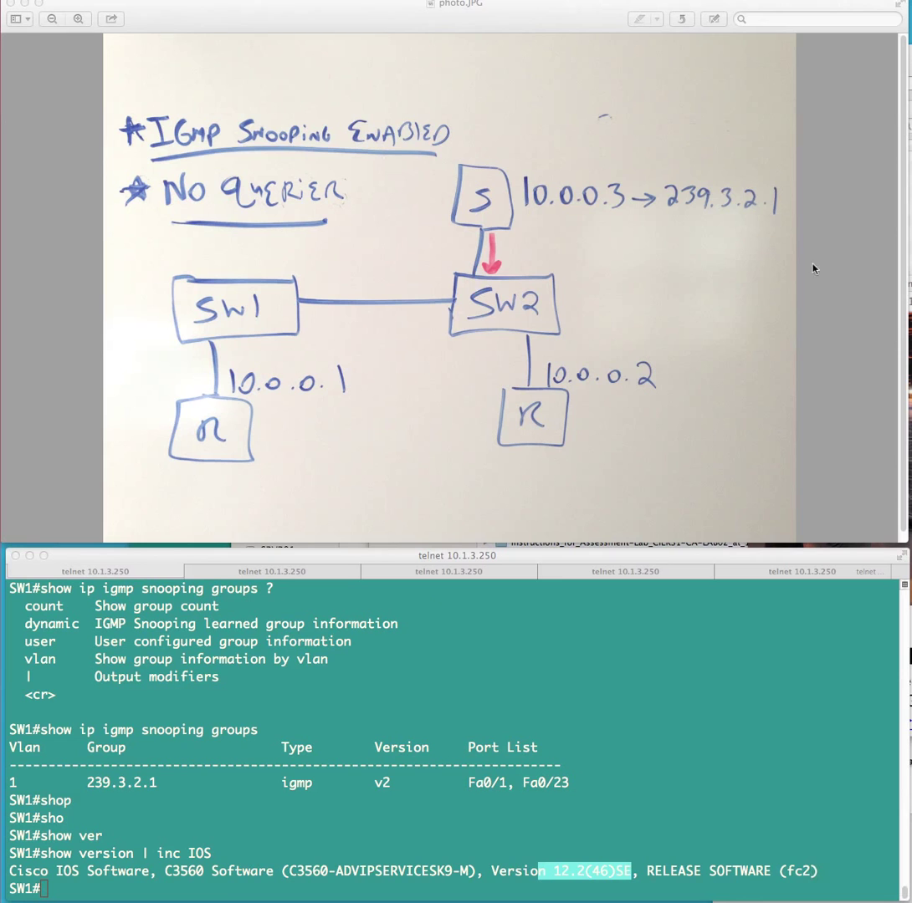
{"action": "key", "text": "ctrl+shift+d"}
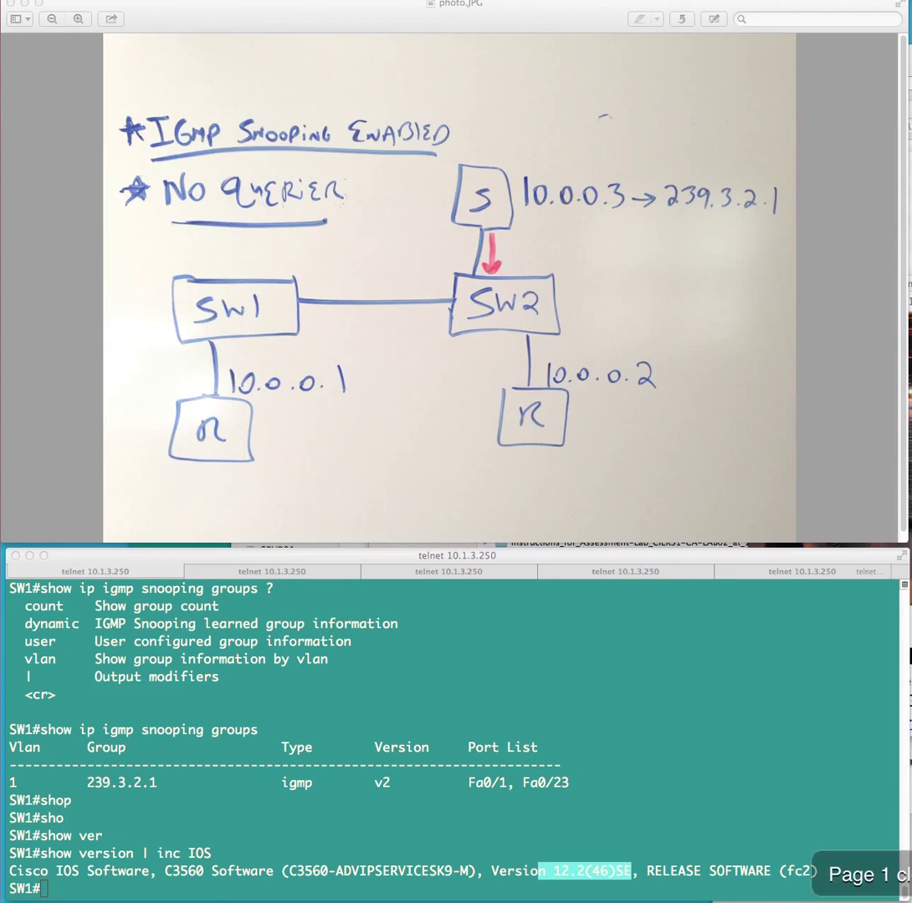